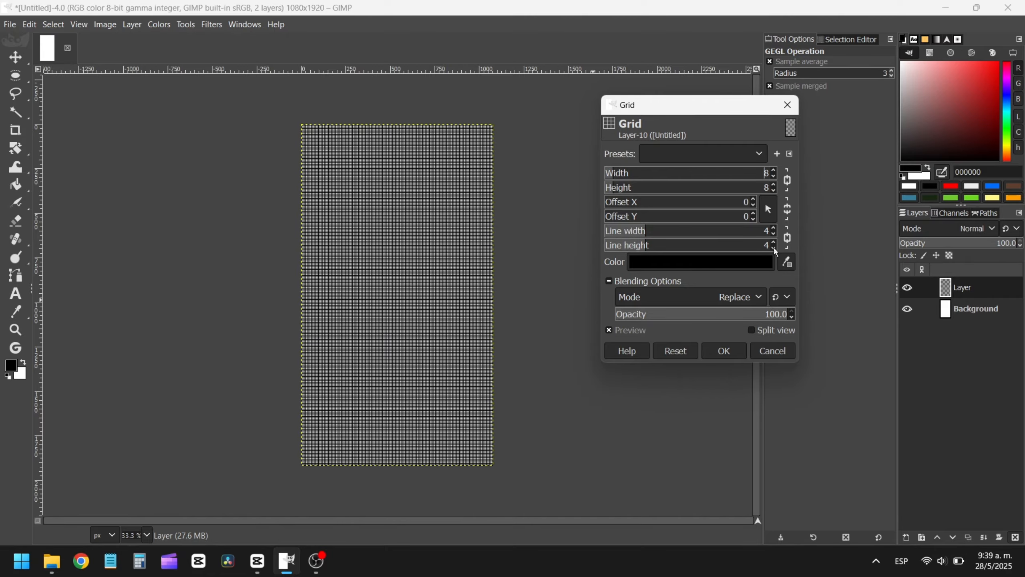
Step: Set the grid's line width and line height to 2
{"action": "left_click", "coordinate": [775, 249]}
{"action": "left_click", "coordinate": [775, 249]}
{"action": "scroll", "coordinate": [398, 218], "scroll_direction": "up", "scroll_amount": 1}
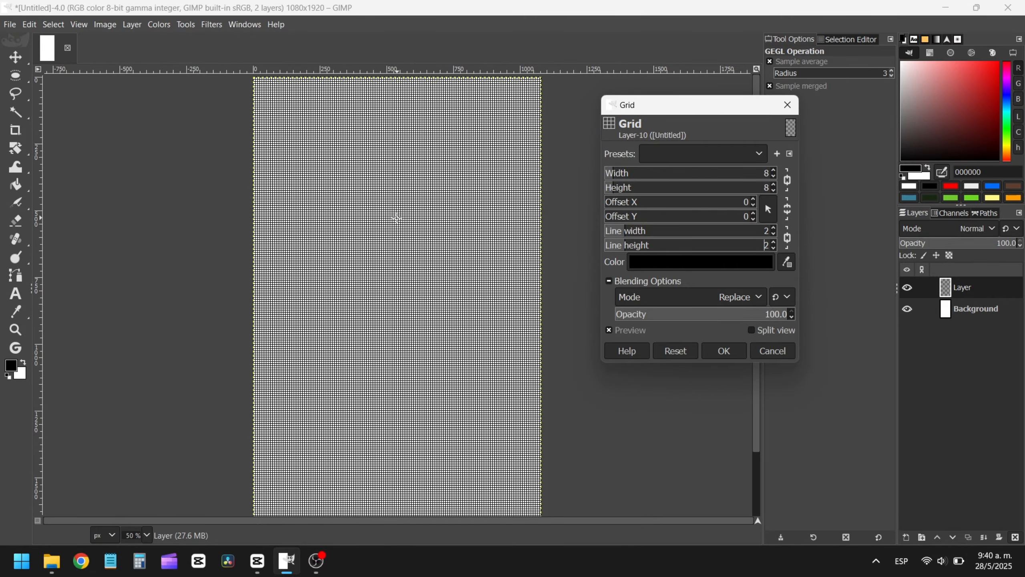
{"action": "left_click", "coordinate": [775, 190]}
{"action": "left_click", "coordinate": [774, 190]}
{"action": "scroll", "coordinate": [385, 246], "scroll_direction": "up", "scroll_amount": 4}
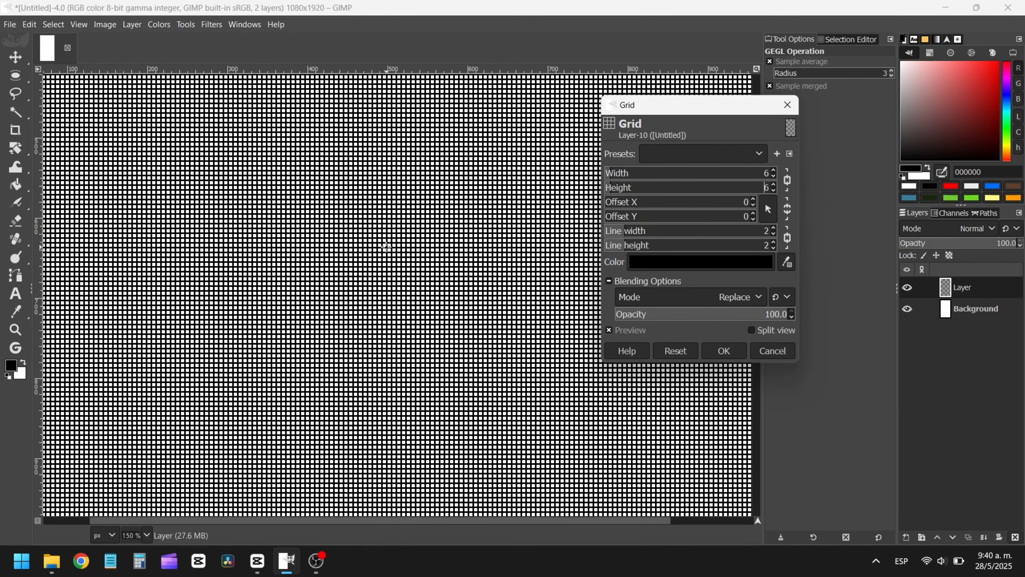
{"action": "scroll", "coordinate": [385, 246], "scroll_direction": "down", "scroll_amount": 5}
{"action": "left_click", "coordinate": [773, 169]}
{"action": "left_click", "coordinate": [773, 170]}
Step: Apply the grid to the layer and open the export of the image under a chosen name
{"action": "left_click", "coordinate": [725, 350]}
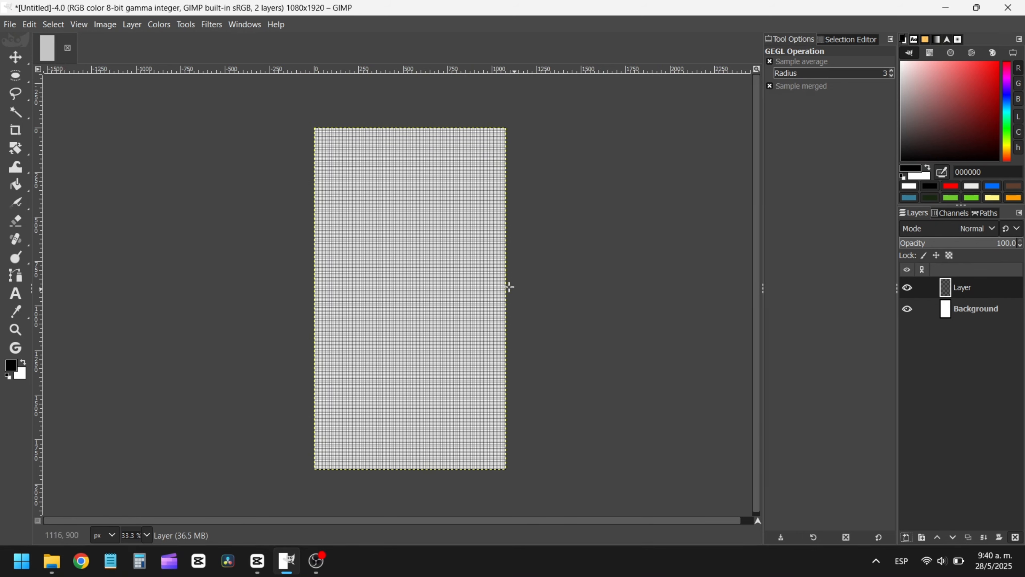
{"action": "scroll", "coordinate": [502, 286], "scroll_direction": "up", "scroll_amount": 1}
{"action": "left_click", "coordinate": [9, 26]}
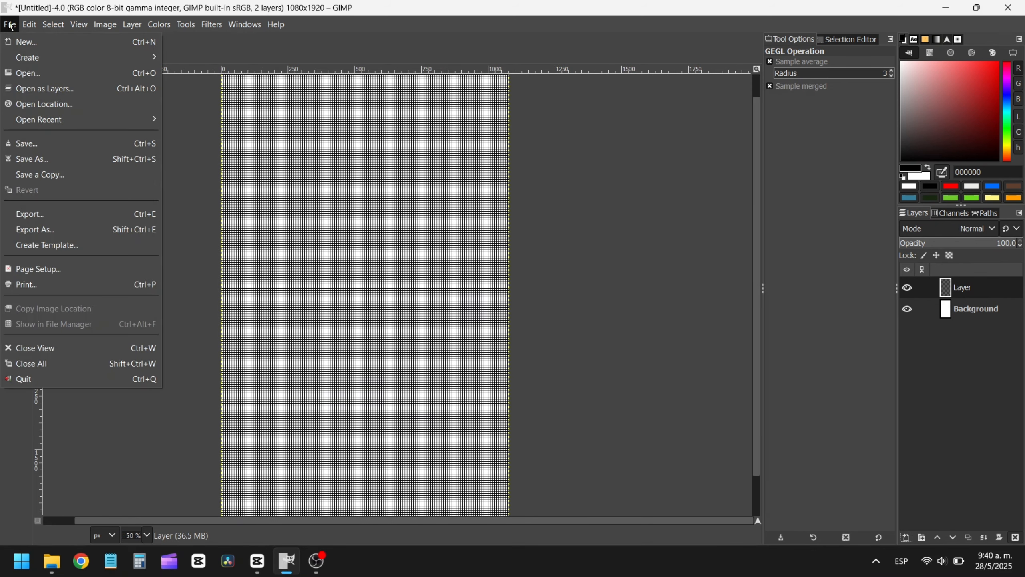
{"action": "left_click", "coordinate": [45, 229]}
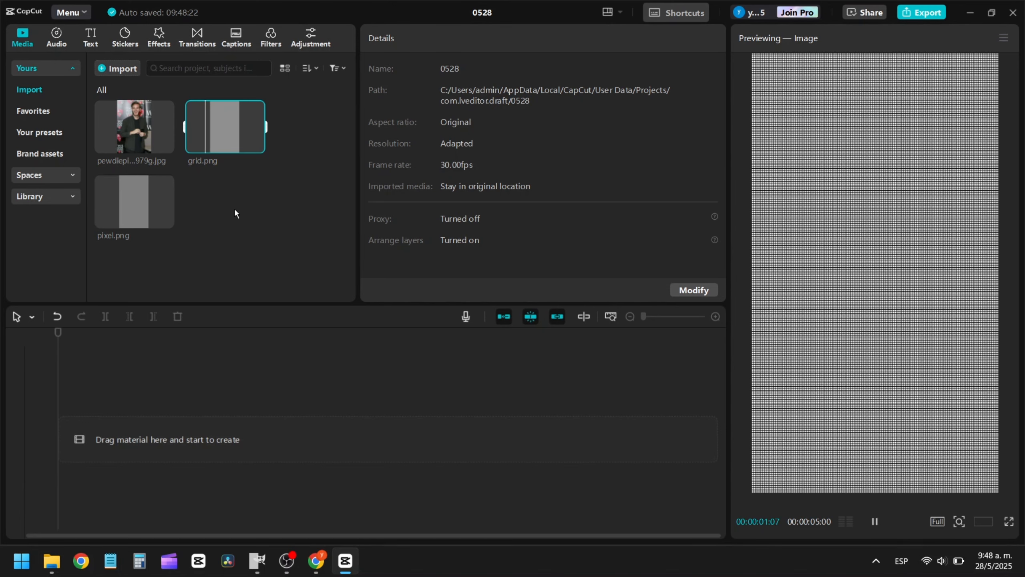
Step: Add the saved background text preset to the start of the CapCut timeline
{"action": "left_click", "coordinate": [179, 387]}
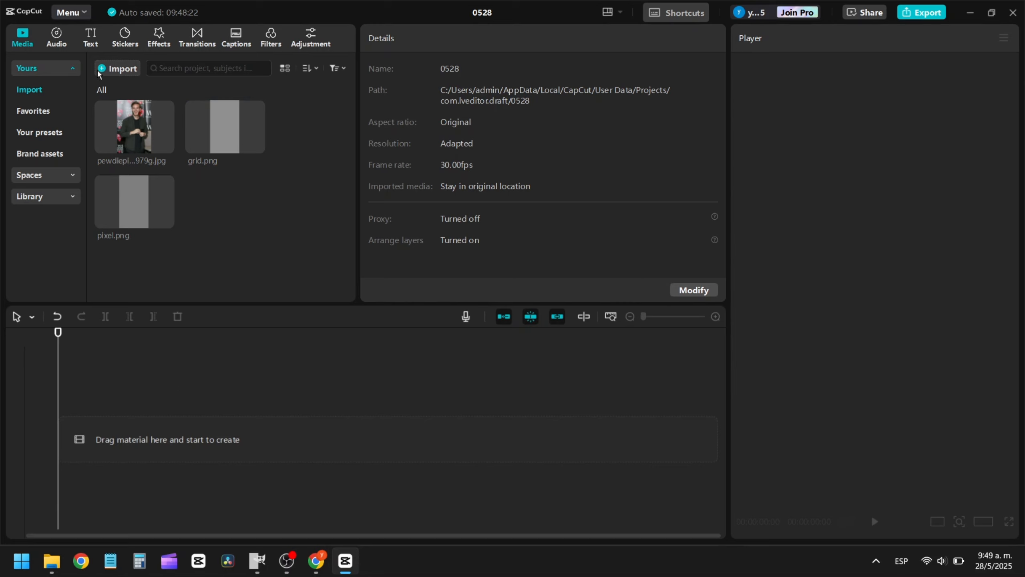
{"action": "left_click", "coordinate": [58, 92]}
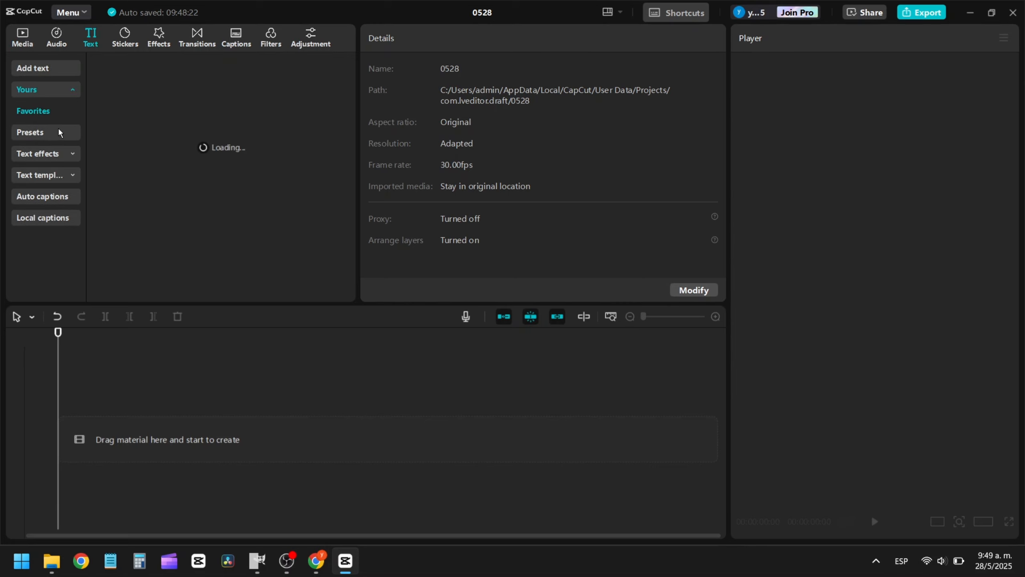
{"action": "left_click", "coordinate": [145, 135]}
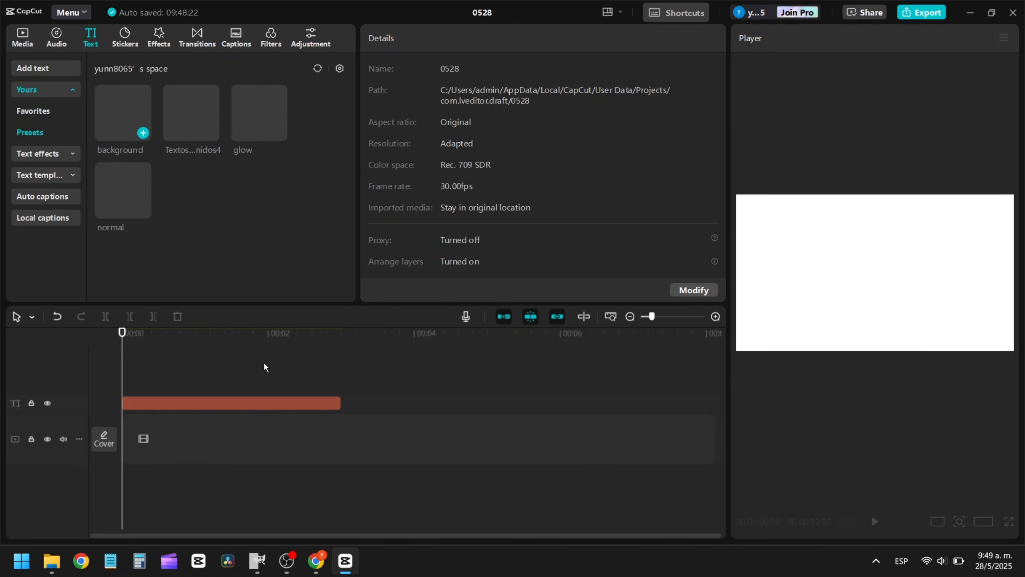
{"action": "left_click", "coordinate": [984, 521]}
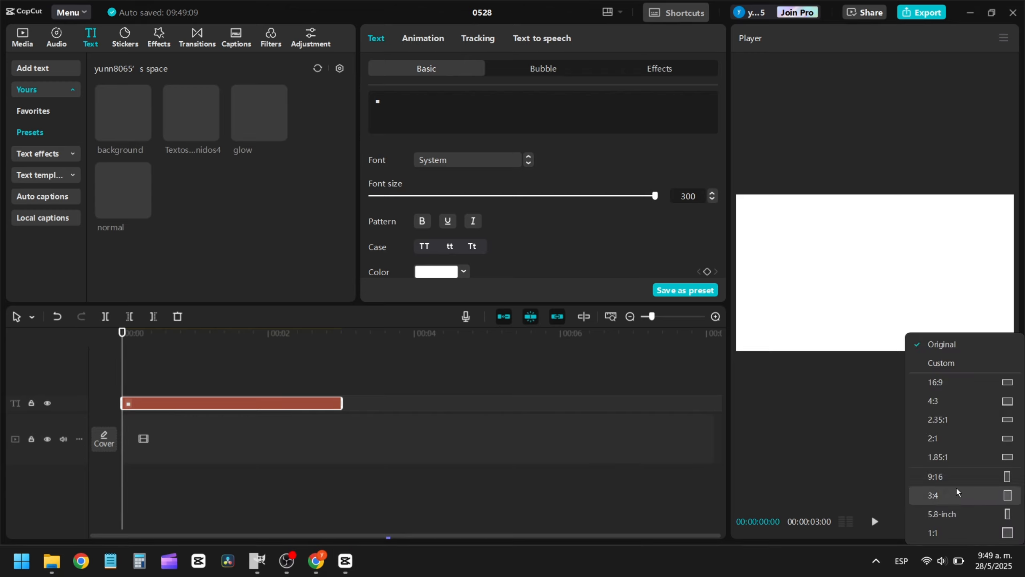
{"action": "left_click", "coordinate": [961, 390]}
{"action": "left_click", "coordinate": [181, 379]}
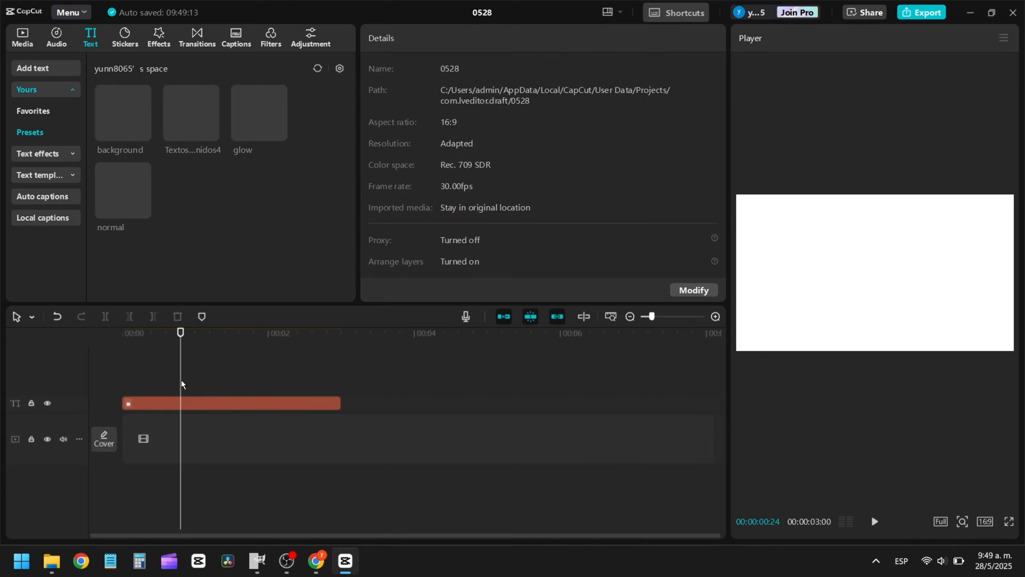
Step: Set the project's aspect ratio to 9:16
{"action": "left_click", "coordinate": [980, 522]}
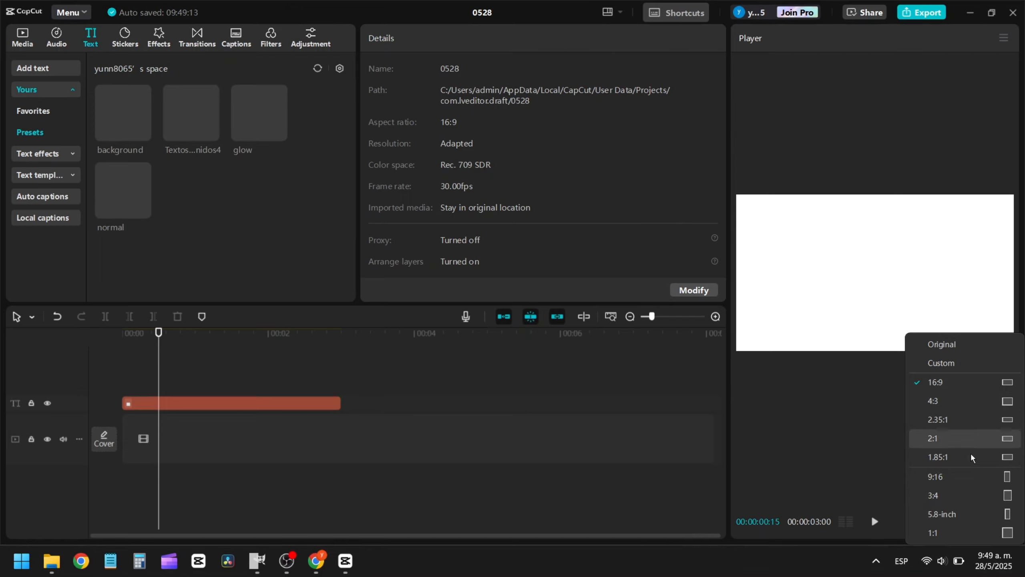
{"action": "left_click", "coordinate": [971, 475]}
Step: Color the background text clip pale blue, F1F9FF, and return the playhead to the start
{"action": "left_click", "coordinate": [208, 402]}
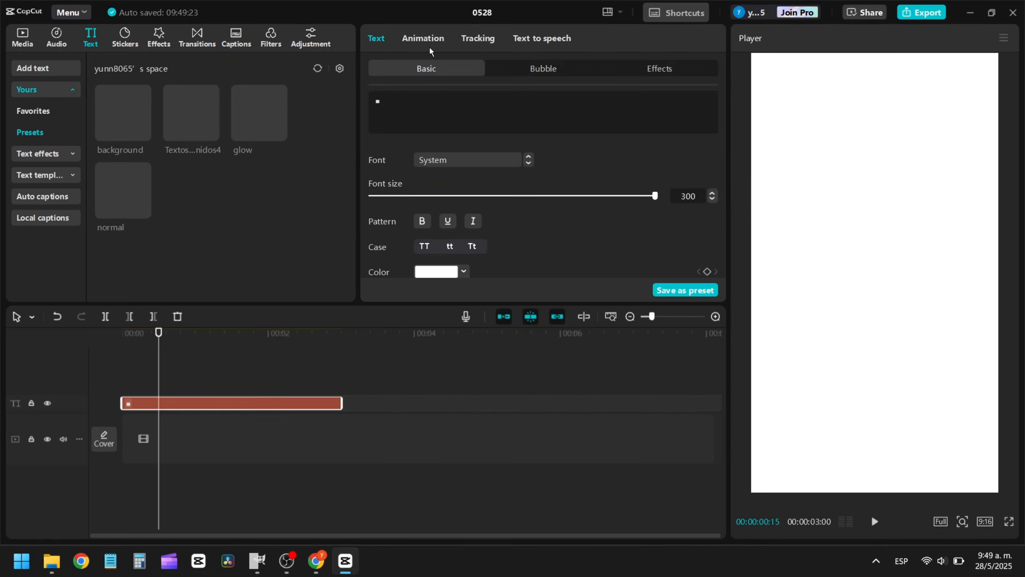
{"action": "left_click", "coordinate": [436, 272]}
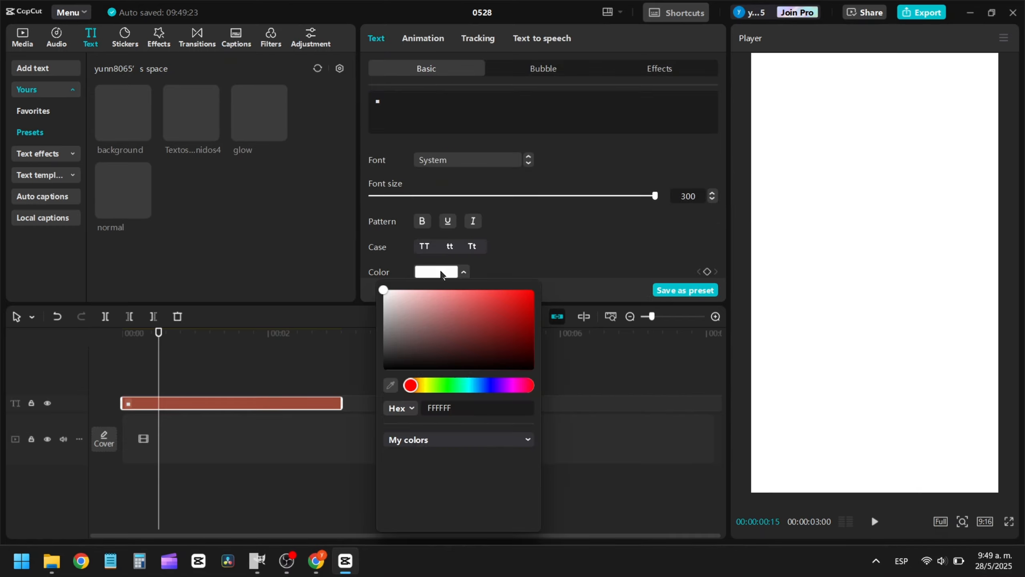
{"action": "left_click", "coordinate": [485, 384]}
{"action": "left_click_drag", "start_coordinate": [395, 298], "coordinate": [391, 288]}
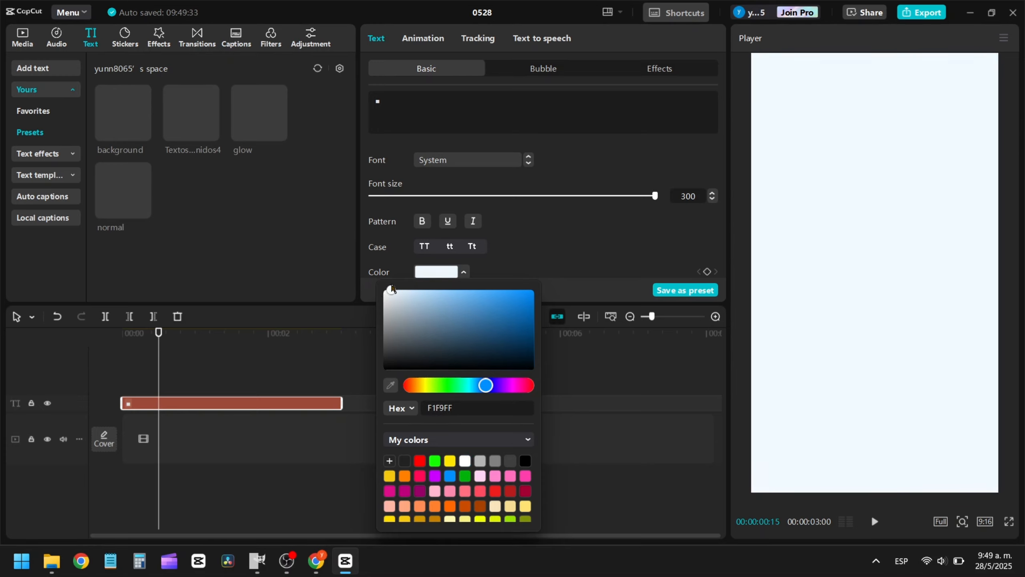
{"action": "left_click", "coordinate": [268, 348]}
{"action": "key", "text": "Home"}
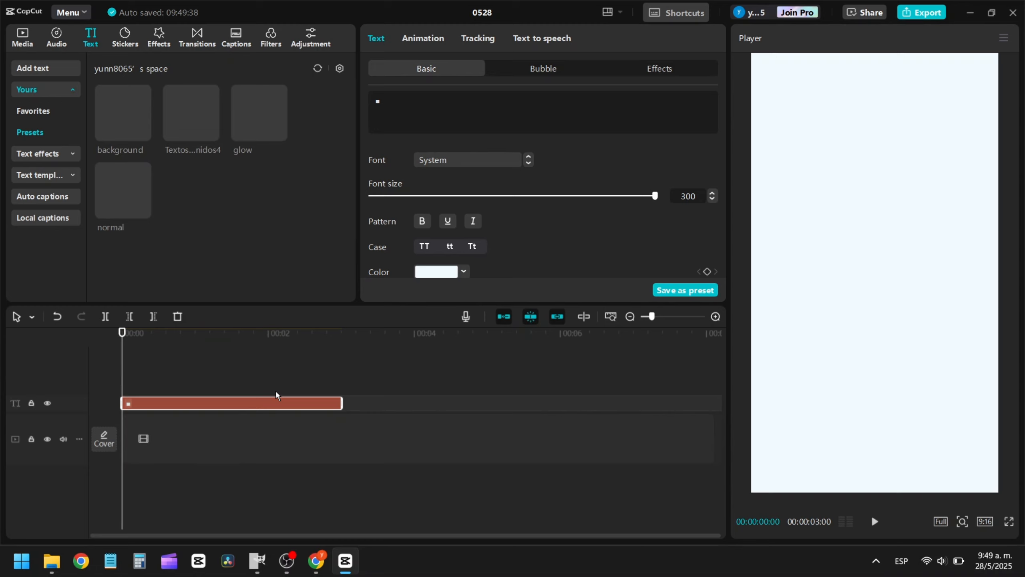
Step: Add the favorite Vignette video effect over the background clip and set its texture to 80
{"action": "left_click", "coordinate": [157, 45]}
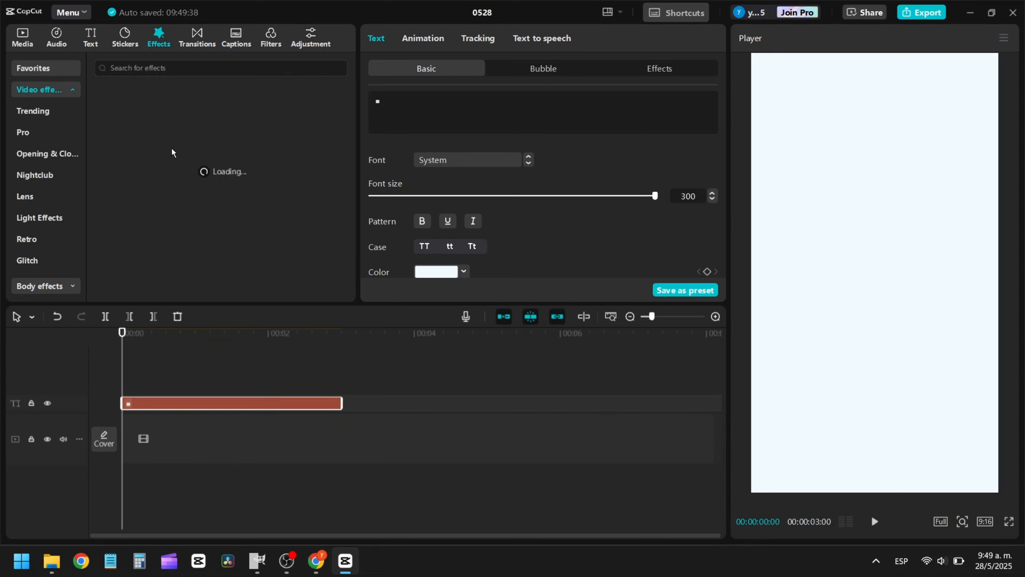
{"action": "left_click", "coordinate": [52, 73]}
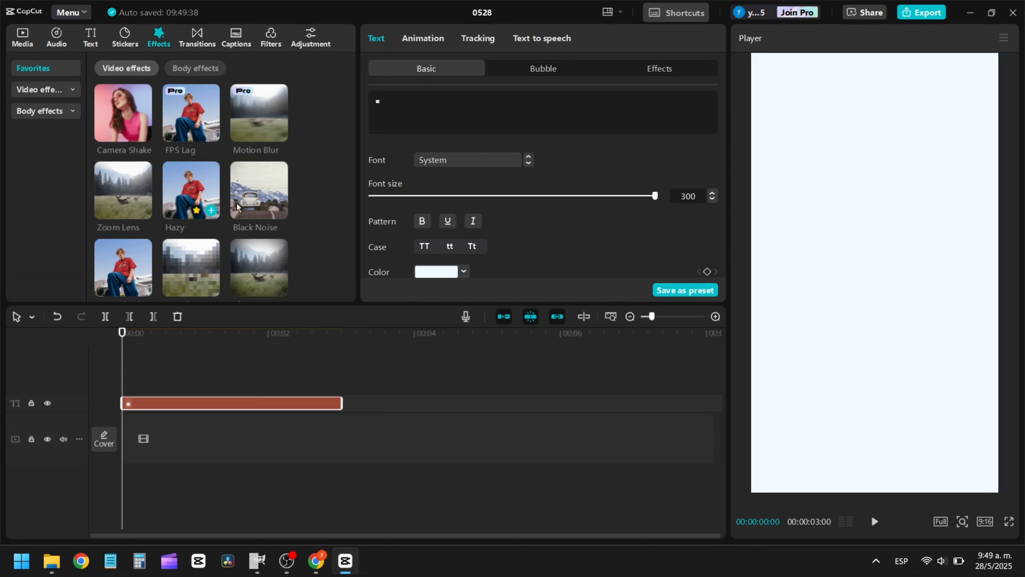
{"action": "left_click", "coordinate": [279, 288]}
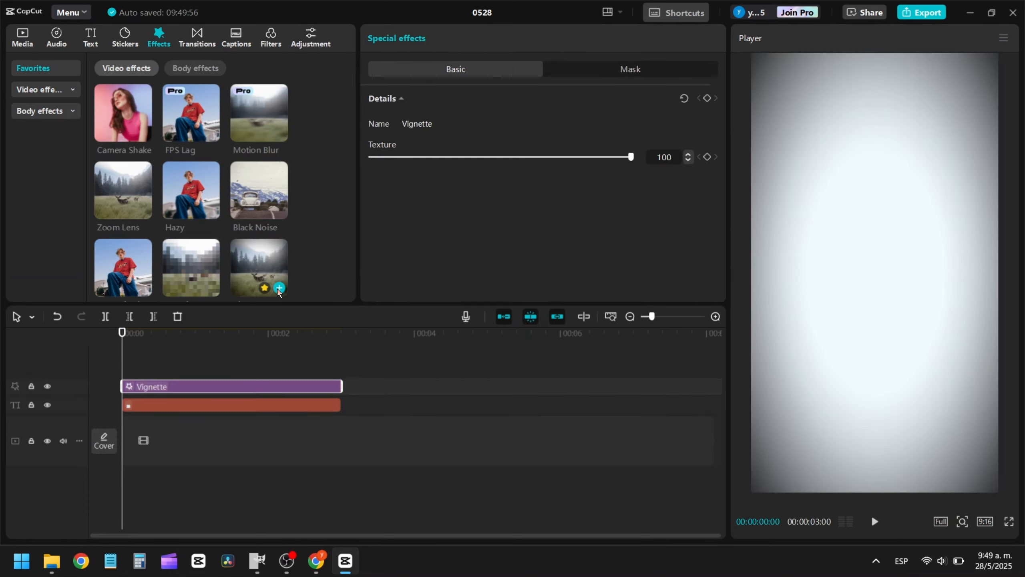
{"action": "left_click_drag", "start_coordinate": [630, 157], "coordinate": [582, 157]}
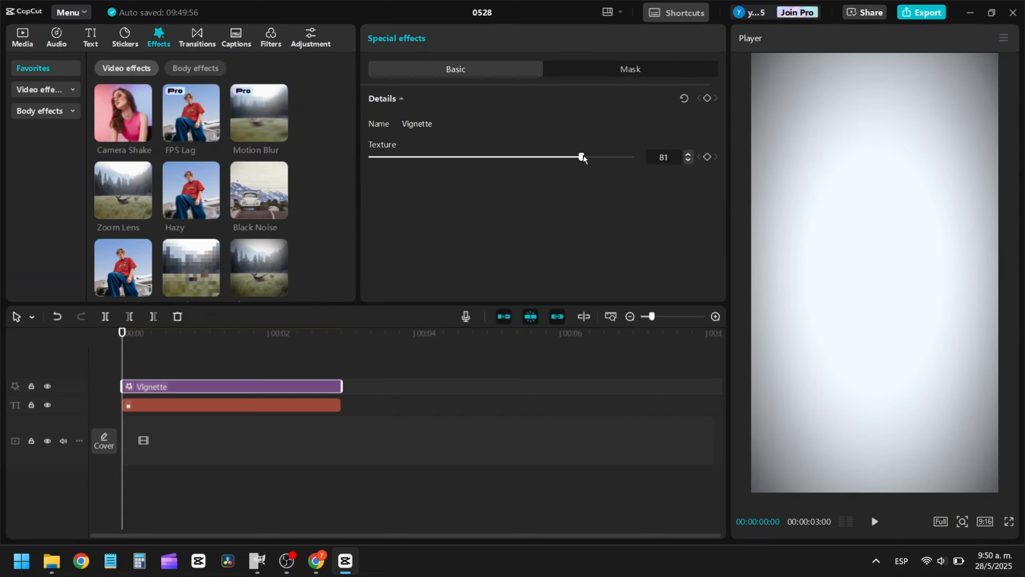
Step: Add the Black Flash 2 effect between Vignette and the background clip, with Twist 0, Size 0 and Speed 30
{"action": "scroll", "coordinate": [309, 231], "scroll_direction": "down", "scroll_amount": 4}
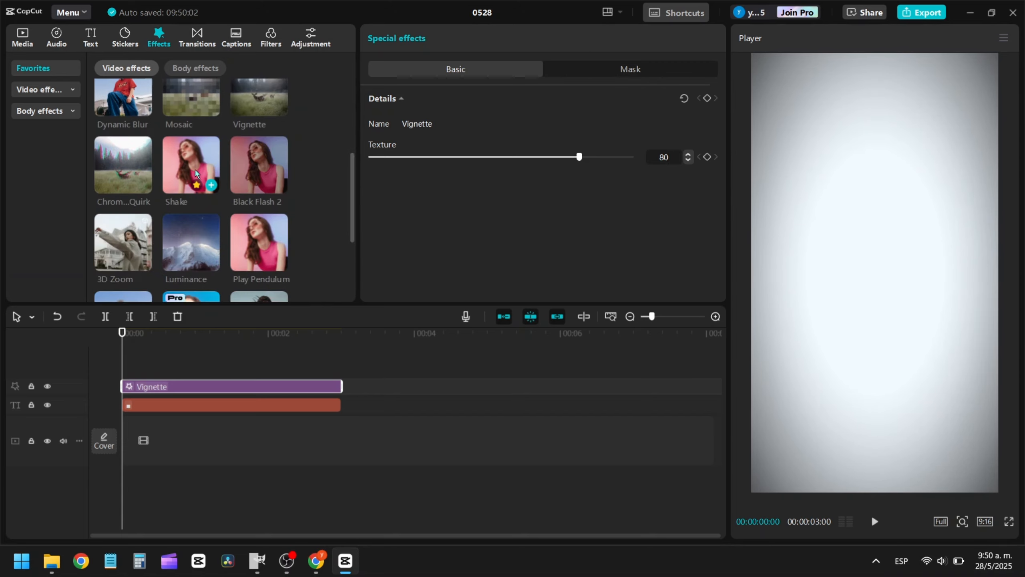
{"action": "left_click_drag", "start_coordinate": [259, 165], "coordinate": [125, 402]}
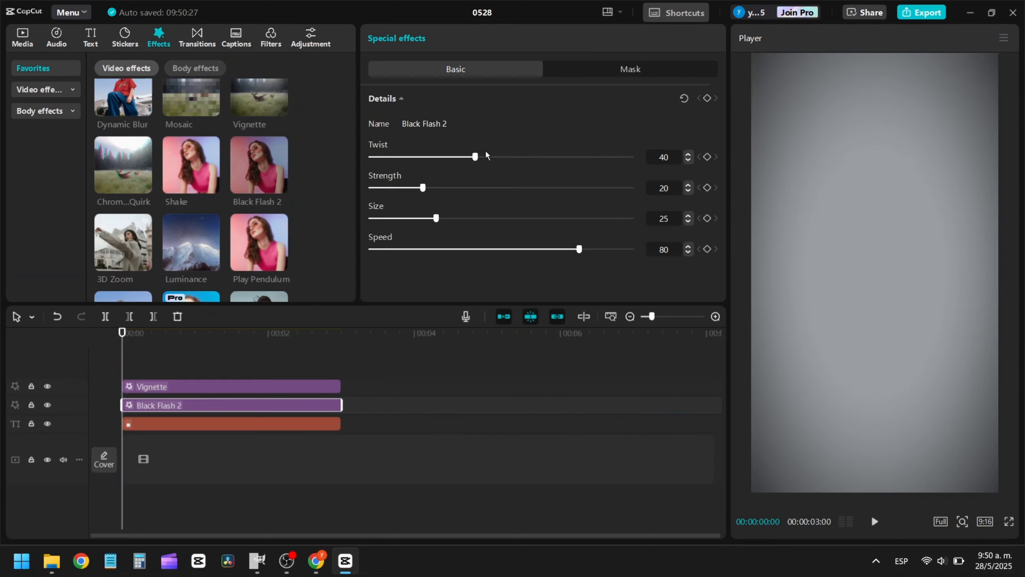
{"action": "left_click_drag", "start_coordinate": [444, 158], "coordinate": [353, 157]}
{"action": "mouse_move", "coordinate": [422, 187]}
{"action": "left_mouse_down"}
{"action": "mouse_move", "coordinate": [353, 189]}
{"action": "mouse_move", "coordinate": [422, 188]}
{"action": "left_mouse_up"}
{"action": "left_click_drag", "start_coordinate": [436, 219], "coordinate": [321, 216]}
{"action": "left_click", "coordinate": [450, 249]}
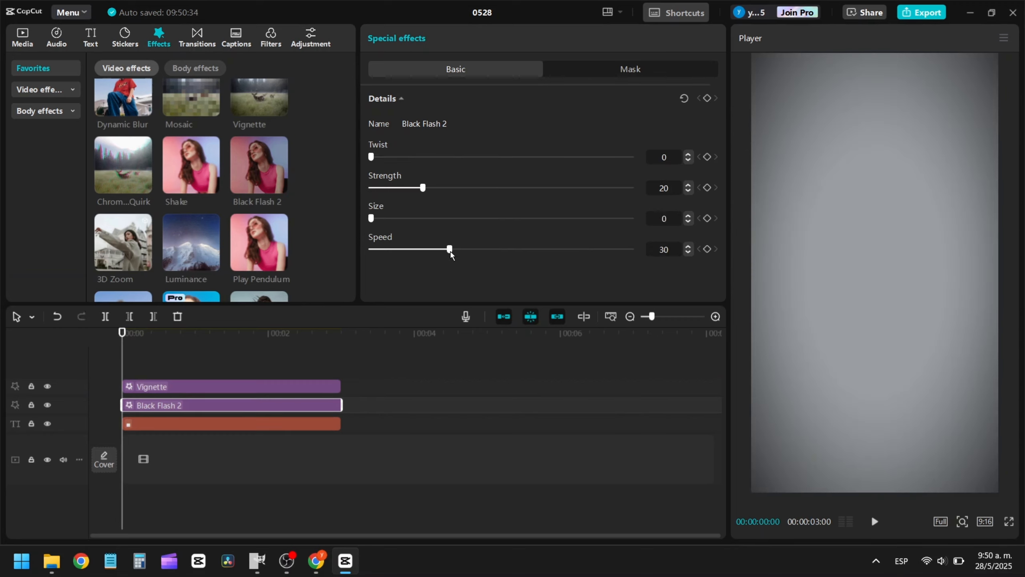
Step: Set the Black Flash 2 strength to 8, preview the first second, and return the playhead to the start
{"action": "left_click", "coordinate": [401, 188]}
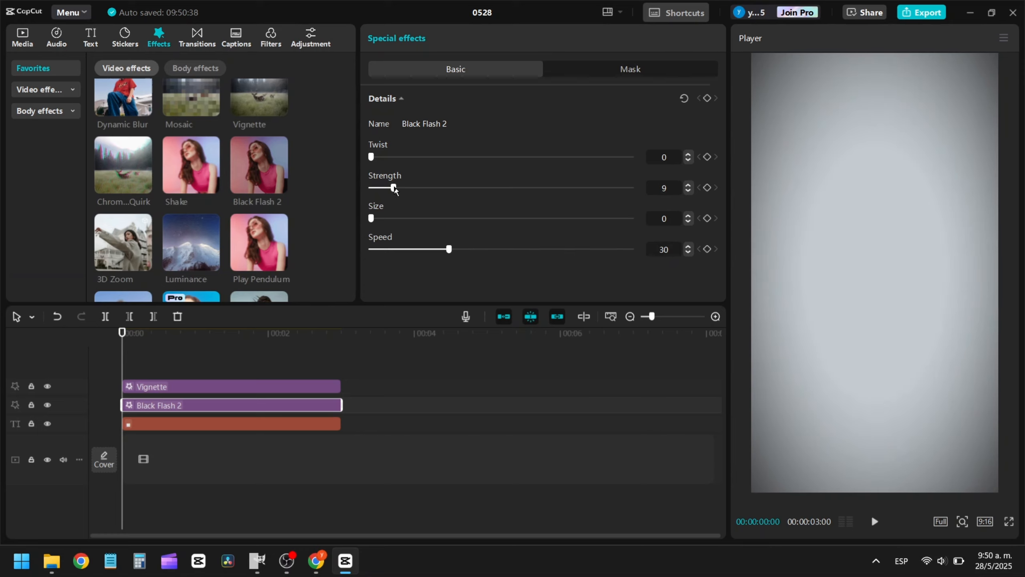
{"action": "key", "text": "space"}
{"action": "key", "text": "space"}
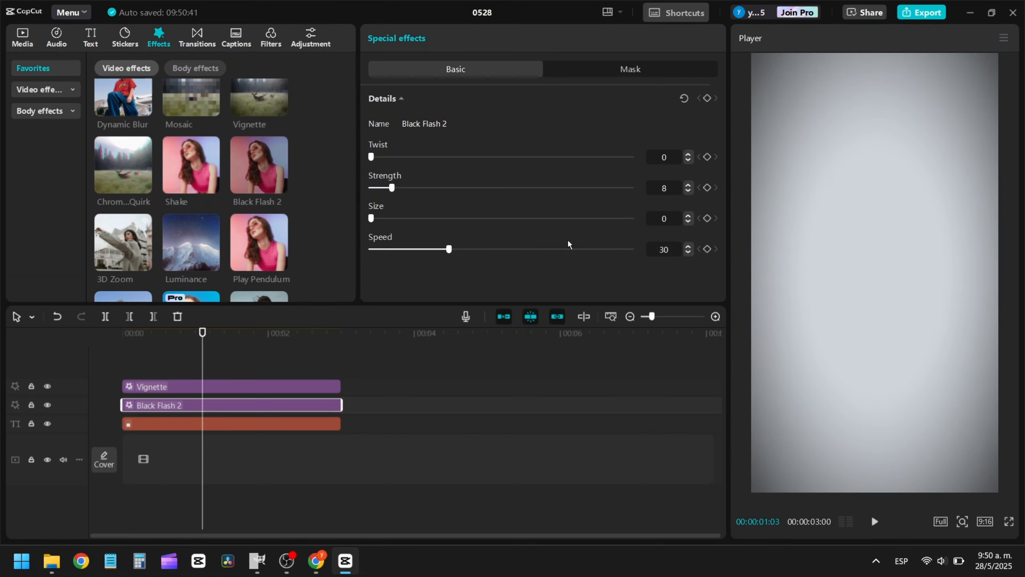
{"action": "left_click", "coordinate": [194, 363]}
{"action": "left_click_drag", "start_coordinate": [194, 368], "coordinate": [94, 365]}
Step: Make the background text clip's pale blue color slightly more saturated
{"action": "left_click", "coordinate": [169, 423]}
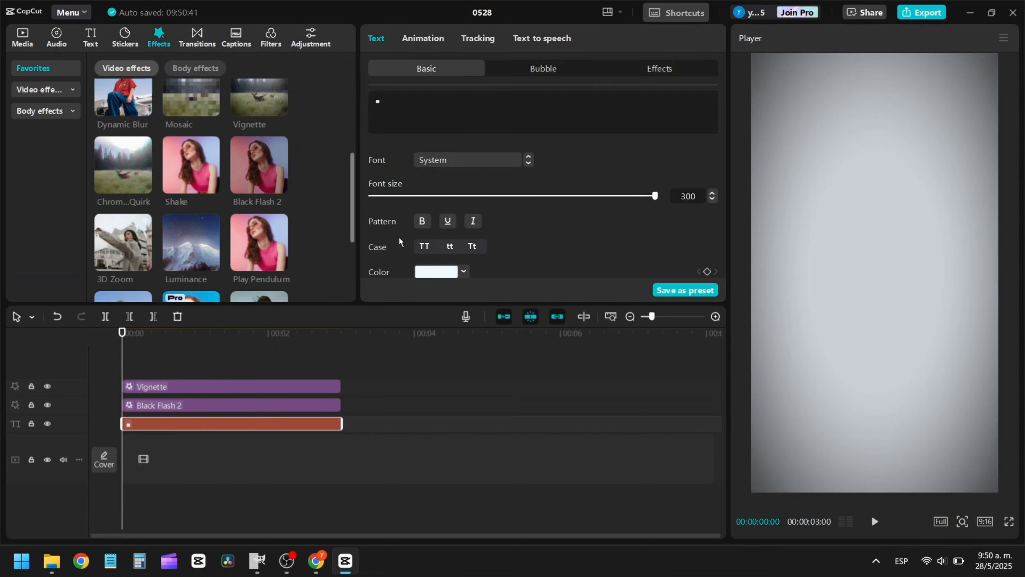
{"action": "left_click", "coordinate": [438, 270]}
{"action": "left_click_drag", "start_coordinate": [392, 290], "coordinate": [399, 289]}
{"action": "left_click", "coordinate": [578, 228]}
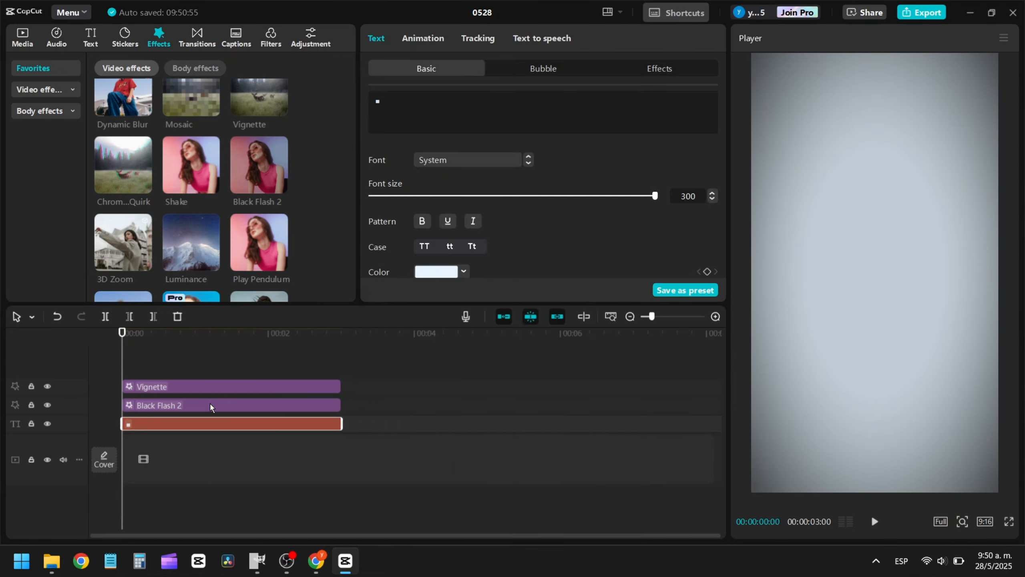
Step: Add grid.png to the timeline and move it onto a track between the background text and Black Flash 2
{"action": "left_click", "coordinate": [22, 37]}
{"action": "left_click", "coordinate": [243, 132]}
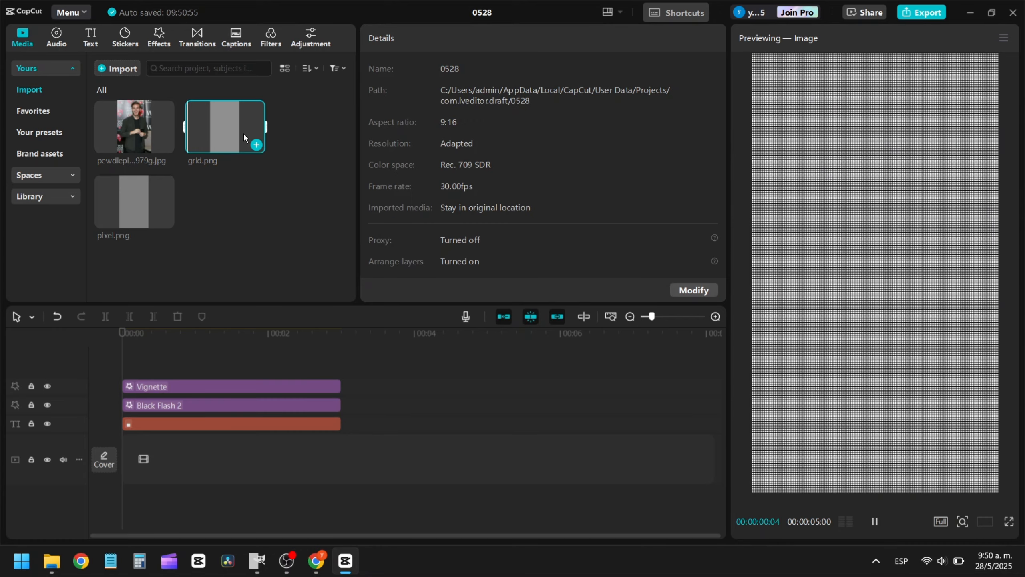
{"action": "left_click", "coordinate": [255, 145]}
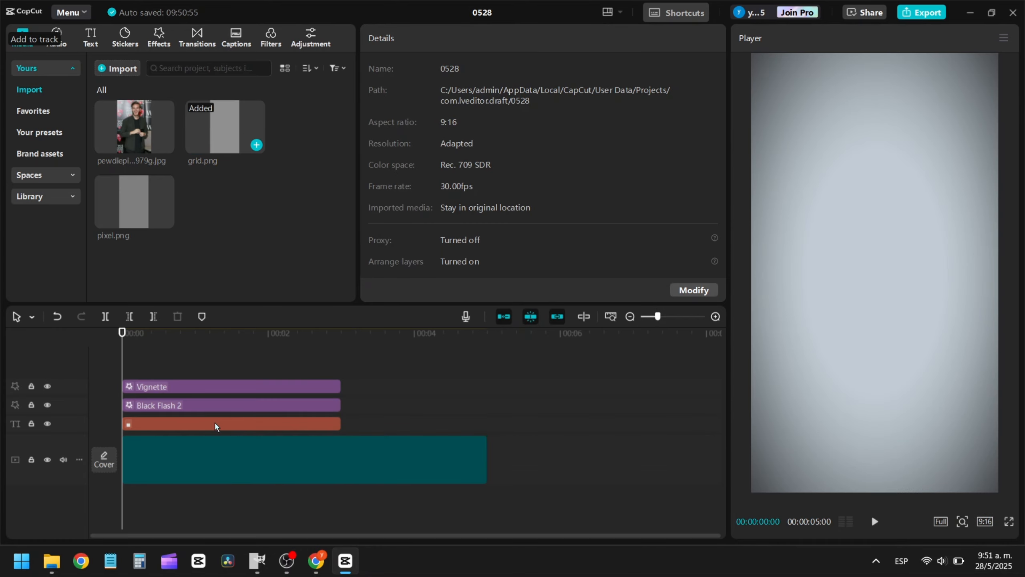
{"action": "left_click", "coordinate": [186, 448]}
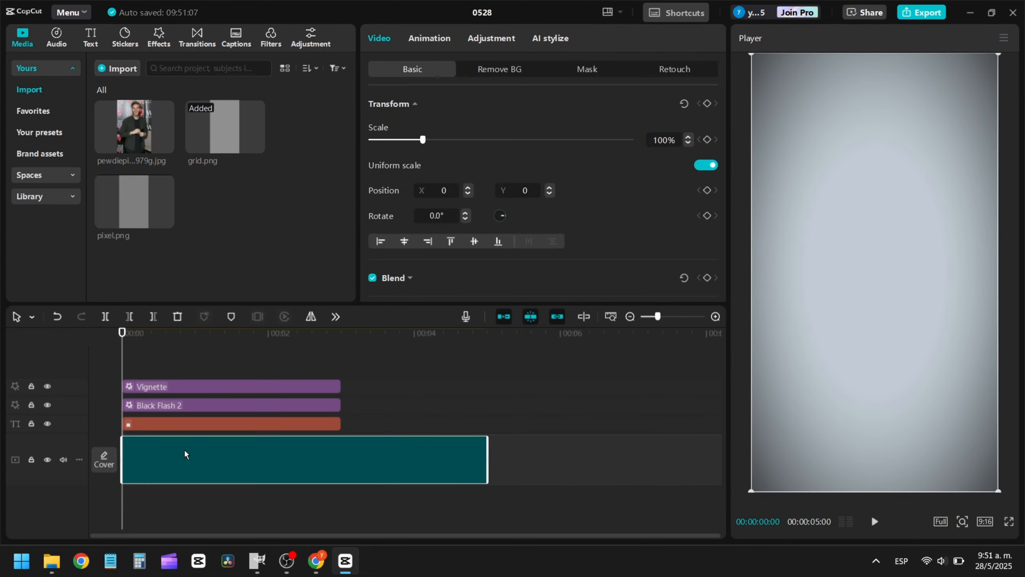
{"action": "left_click_drag", "start_coordinate": [185, 449], "coordinate": [162, 422]}
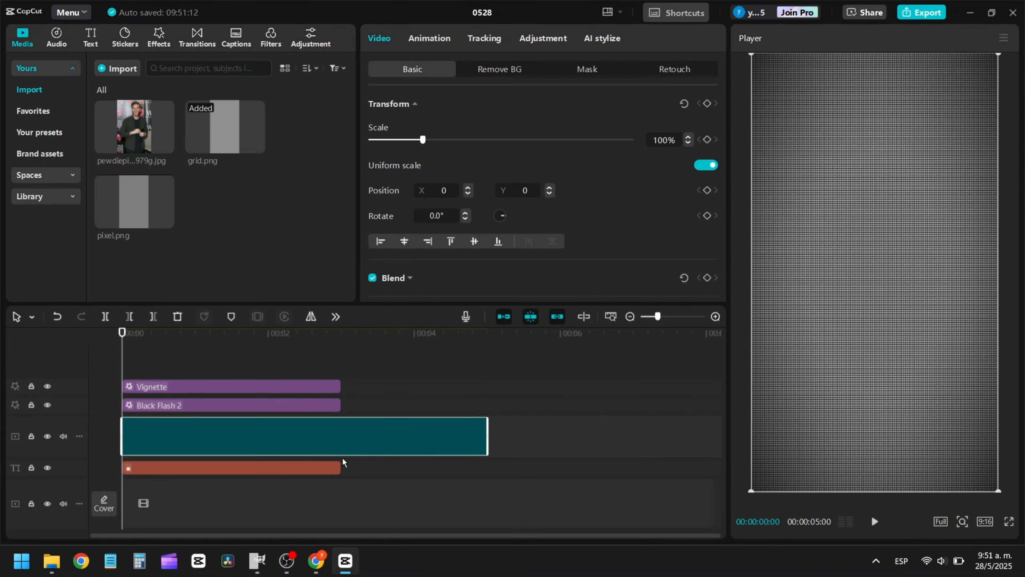
Step: Set the grid.png clip's blend mode to Multiply and its opacity to 80%
{"action": "scroll", "coordinate": [514, 231], "scroll_direction": "down", "scroll_amount": 2}
{"action": "left_click", "coordinate": [402, 187]}
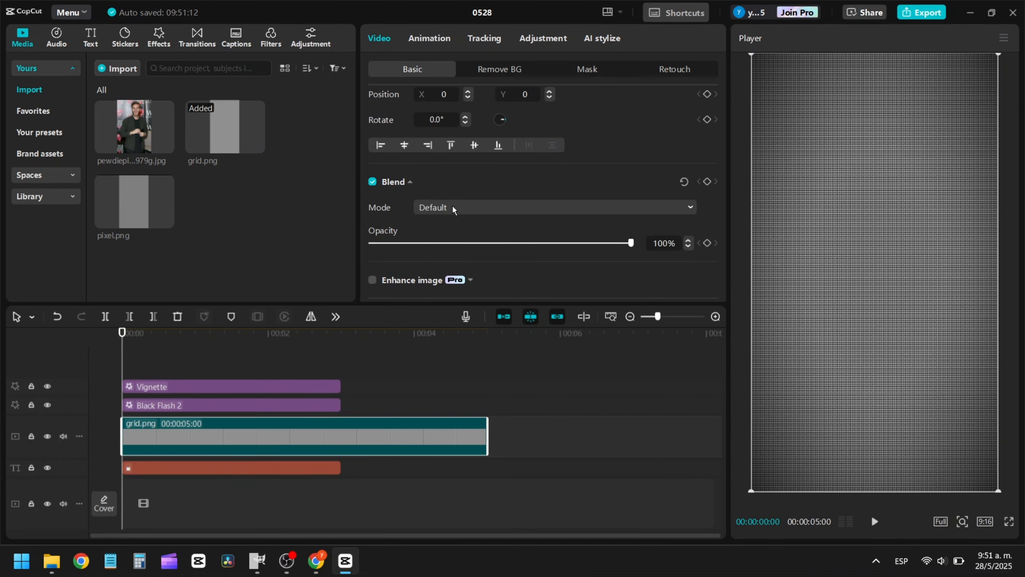
{"action": "left_click", "coordinate": [452, 208]}
{"action": "left_click", "coordinate": [463, 438]}
{"action": "left_click_drag", "start_coordinate": [595, 244], "coordinate": [593, 244]}
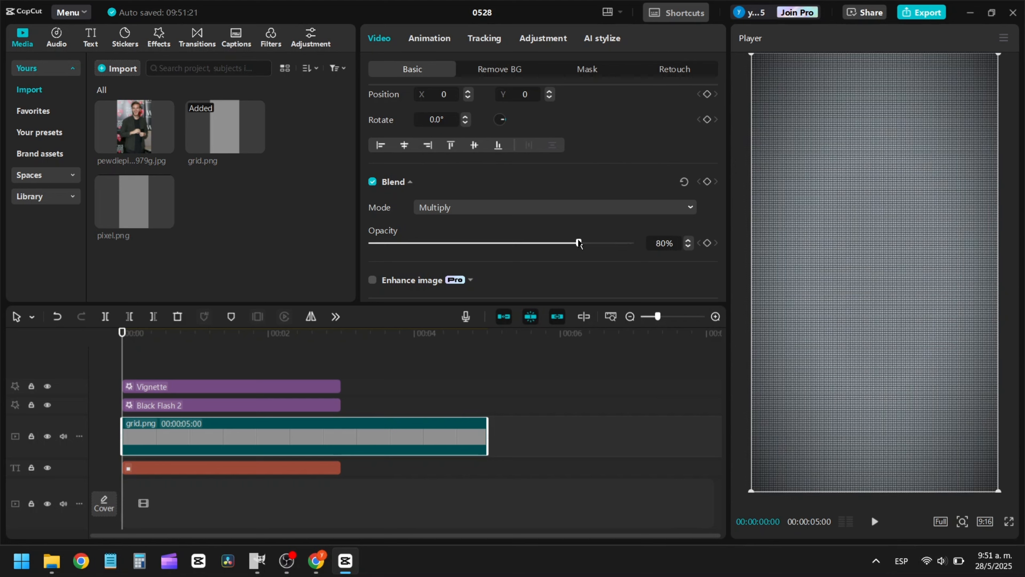
Step: Apply the favorite Chromatic Quirk video effect directly to the grid.png clip
{"action": "left_click", "coordinate": [159, 36]}
{"action": "scroll", "coordinate": [157, 225], "scroll_direction": "down", "scroll_amount": 5}
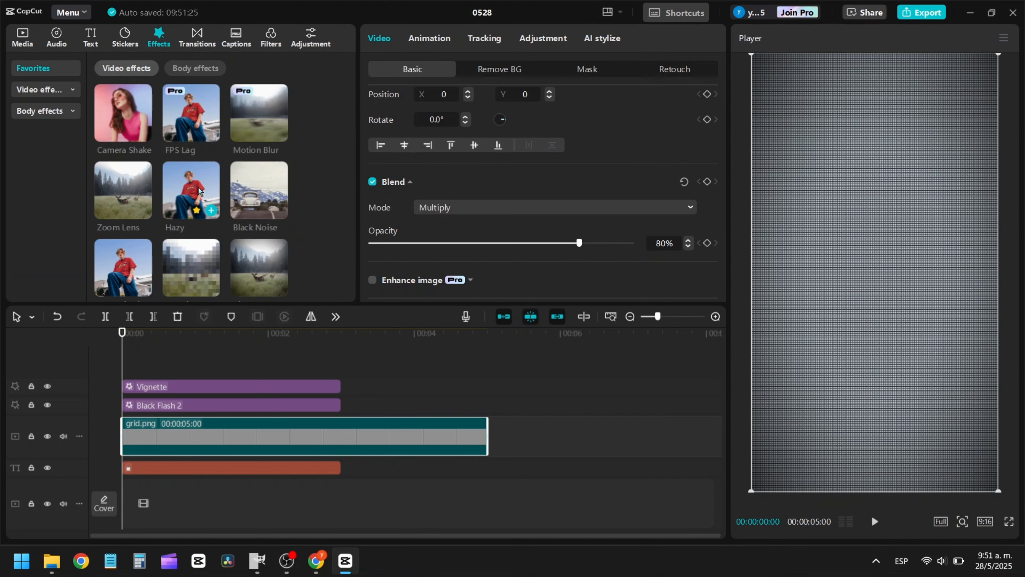
{"action": "scroll", "coordinate": [124, 279], "scroll_direction": "down", "scroll_amount": 2}
{"action": "left_click_drag", "start_coordinate": [124, 233], "coordinate": [257, 444]}
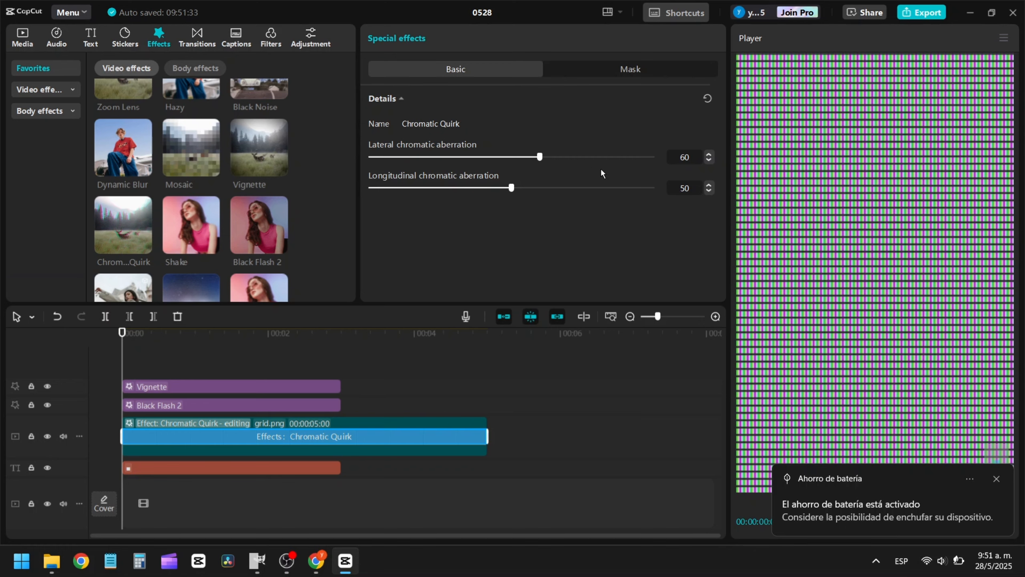
Step: Try adjusting Chromatic Quirk's lateral chromatic aberration and undo the change
{"action": "mouse_move", "coordinate": [544, 157]}
{"action": "left_mouse_down"}
{"action": "mouse_move", "coordinate": [558, 156]}
{"action": "mouse_move", "coordinate": [547, 156]}
{"action": "left_mouse_up"}
{"action": "key", "text": "ctrl+z"}
{"action": "left_click", "coordinate": [997, 479]}
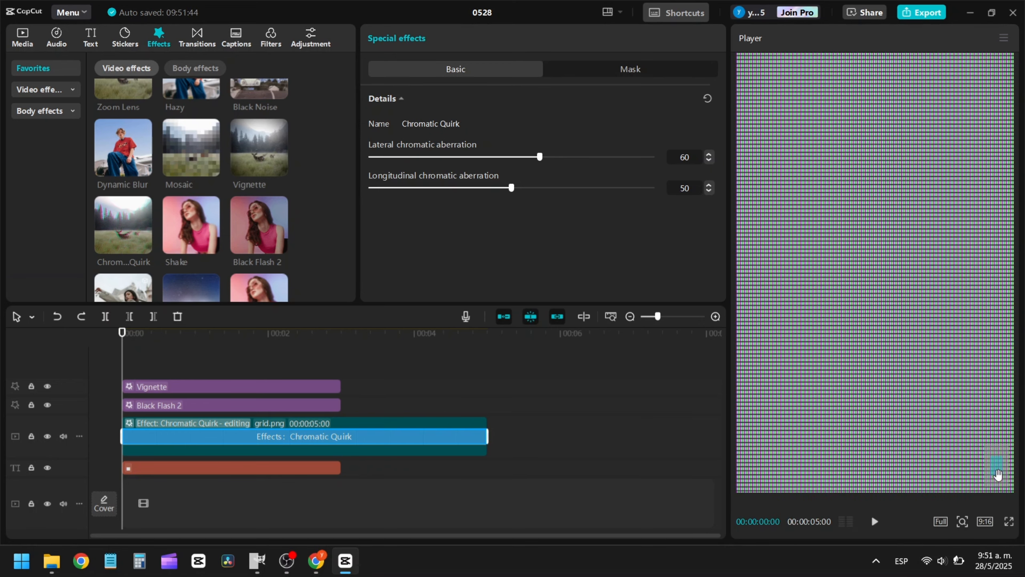
Step: Add the portrait photo to the timeline start, on a track between grid.png and the background text
{"action": "scroll", "coordinate": [170, 202], "scroll_direction": "up", "scroll_amount": 2}
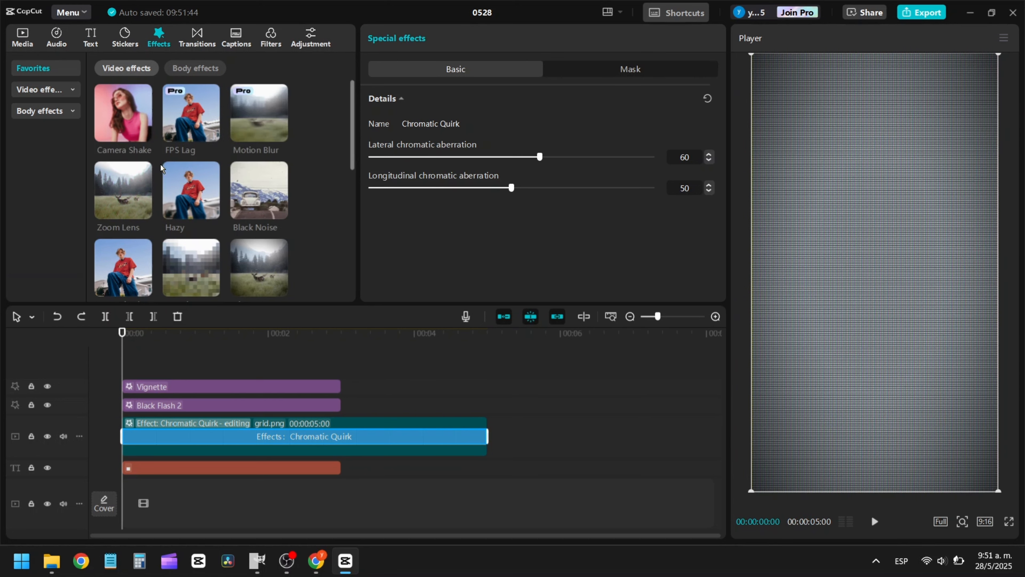
{"action": "left_click", "coordinate": [26, 37]}
{"action": "left_click_drag", "start_coordinate": [140, 129], "coordinate": [114, 462]}
Step: Lower the grid.png clip's opacity to lighten the overlay on the photo
{"action": "left_click", "coordinate": [190, 414]}
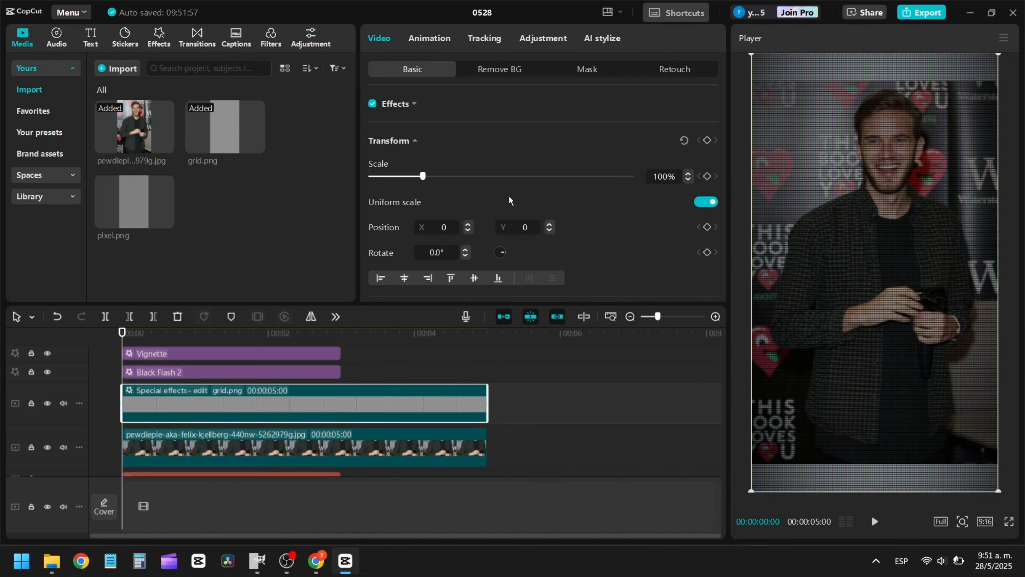
{"action": "scroll", "coordinate": [509, 195], "scroll_direction": "down", "scroll_amount": 3}
{"action": "left_click", "coordinate": [450, 245]}
{"action": "left_click", "coordinate": [447, 248]}
Step: Shift the photo clip about 2 seconds along its track and select it at 00:00:05:22, past the end of the grid overlay
{"action": "left_click_drag", "start_coordinate": [581, 280], "coordinate": [480, 280]}
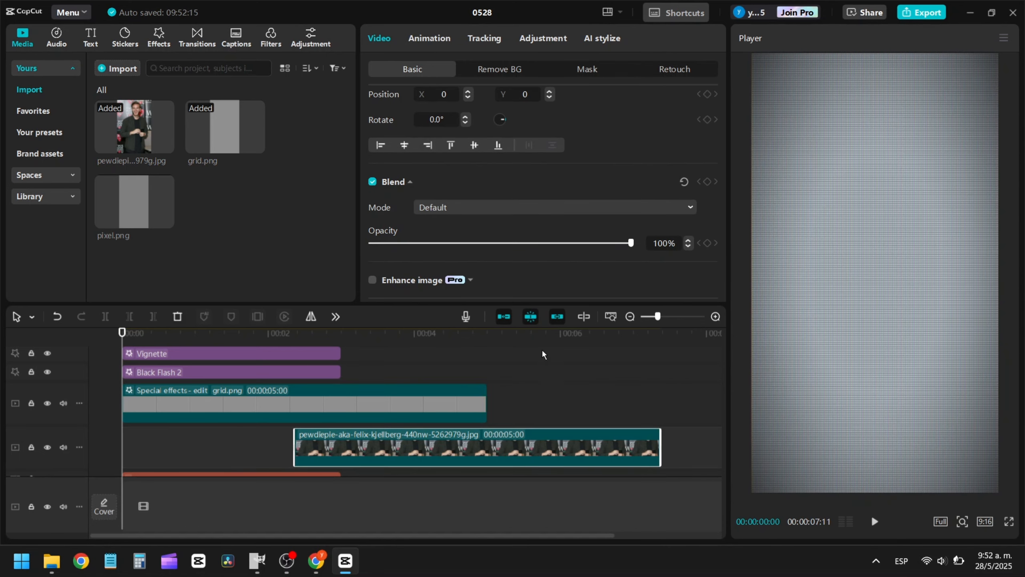
{"action": "left_click", "coordinate": [541, 347]}
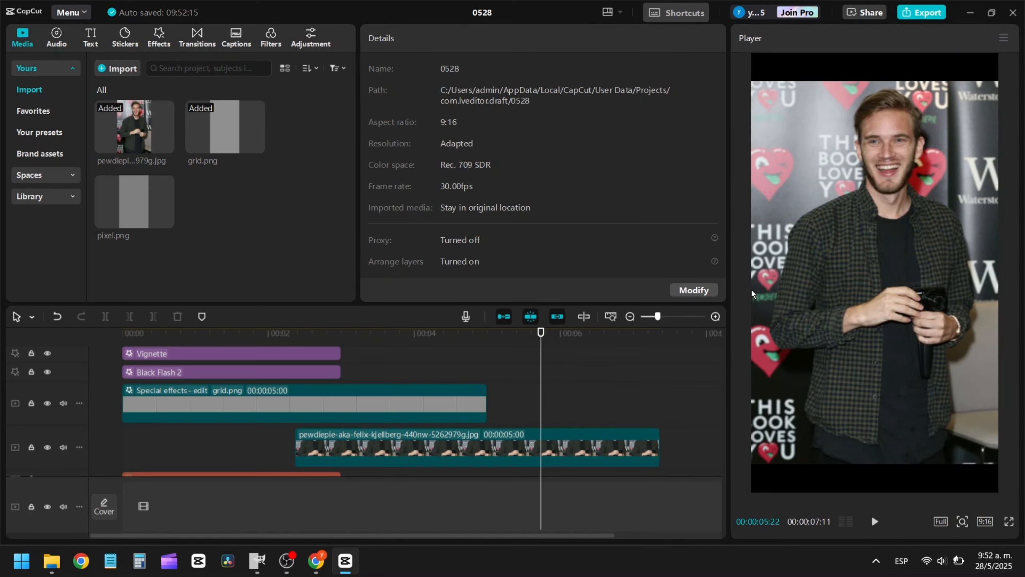
{"action": "left_click", "coordinate": [865, 302]}
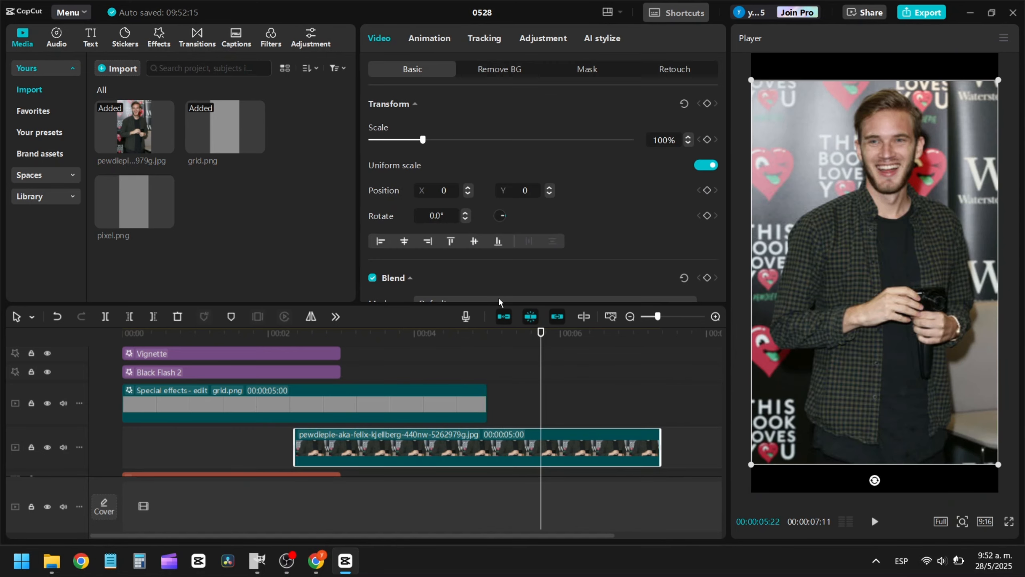
Step: Adjust the photo with Sharpen 60, Clarity 53 and Saturation -50
{"action": "left_click", "coordinate": [549, 38]}
{"action": "scroll", "coordinate": [492, 202], "scroll_direction": "down", "scroll_amount": 10}
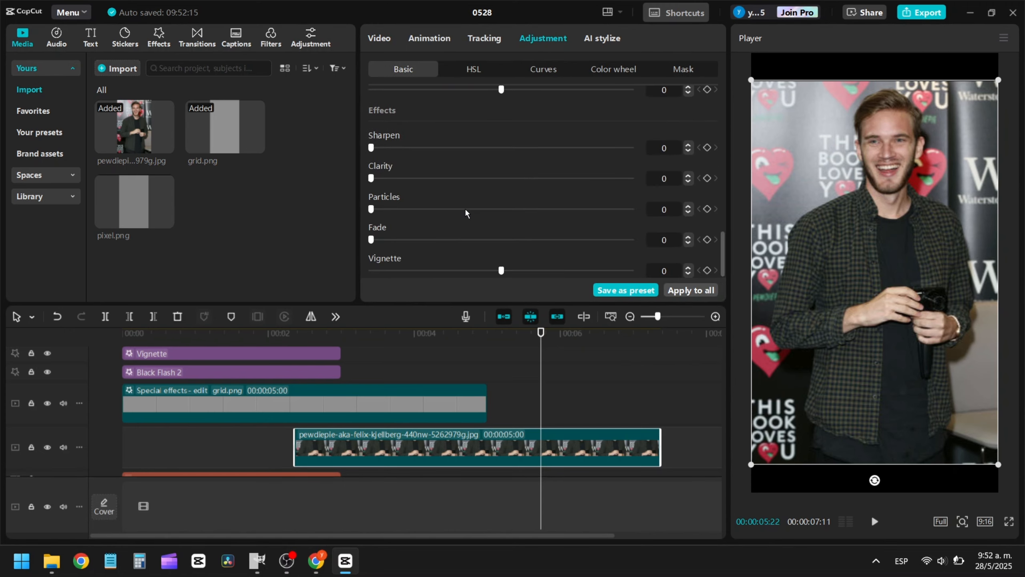
{"action": "scroll", "coordinate": [453, 216], "scroll_direction": "up", "scroll_amount": 3}
{"action": "left_click_drag", "start_coordinate": [371, 244], "coordinate": [512, 274]}
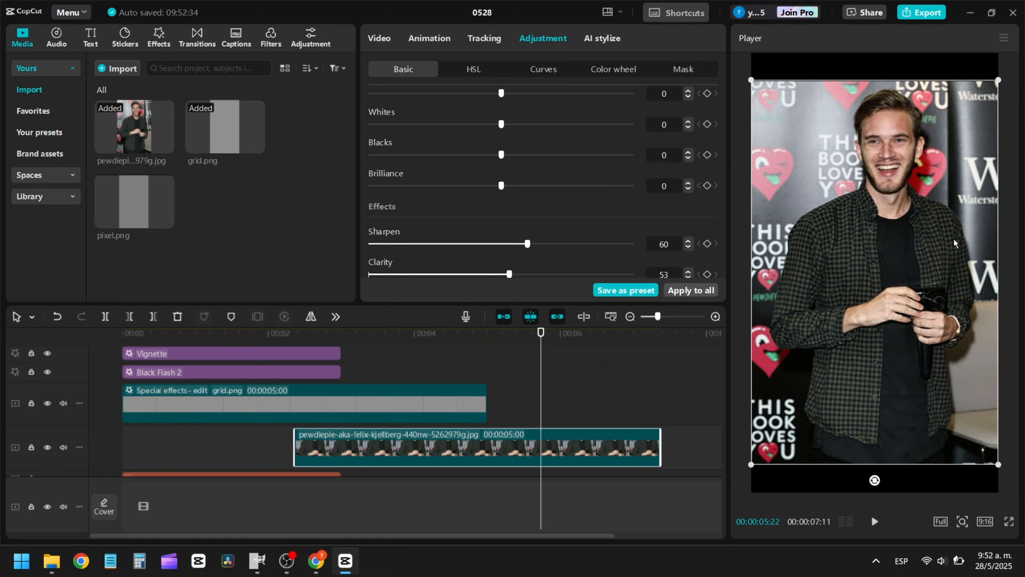
{"action": "scroll", "coordinate": [450, 217], "scroll_direction": "up", "scroll_amount": 10}
{"action": "scroll", "coordinate": [484, 201], "scroll_direction": "down", "scroll_amount": 2}
{"action": "left_click_drag", "start_coordinate": [501, 183], "coordinate": [189, 187]}
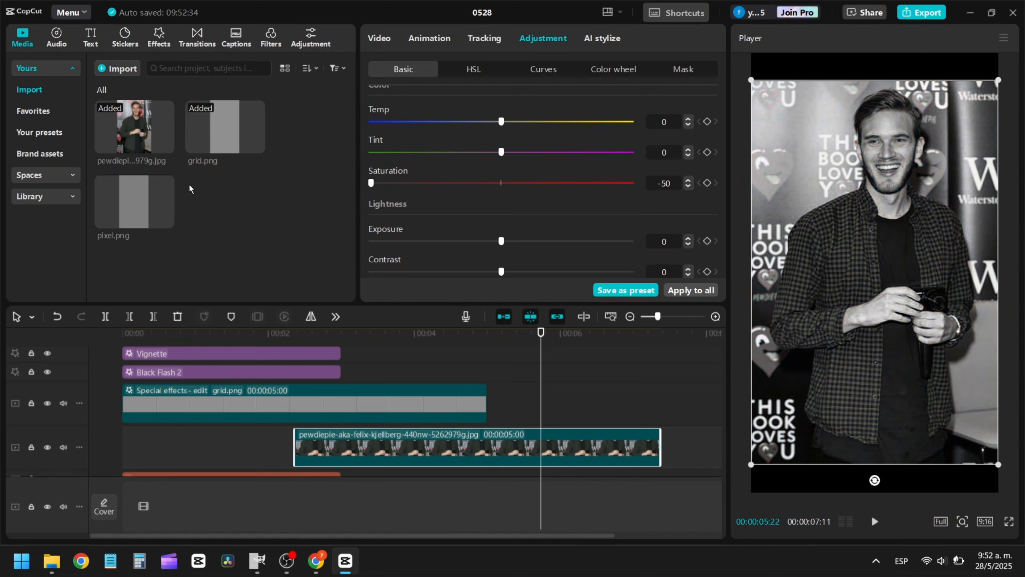
Step: Remove the photo's background with Auto removal
{"action": "left_click", "coordinate": [449, 45]}
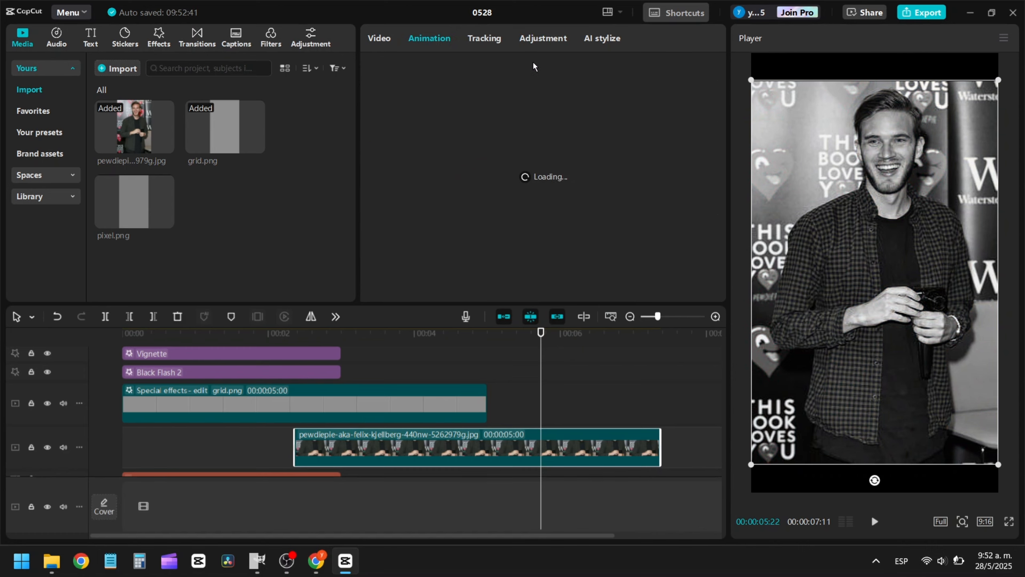
{"action": "left_click", "coordinate": [381, 45]}
{"action": "left_click", "coordinate": [500, 70]}
{"action": "left_click", "coordinate": [372, 104]}
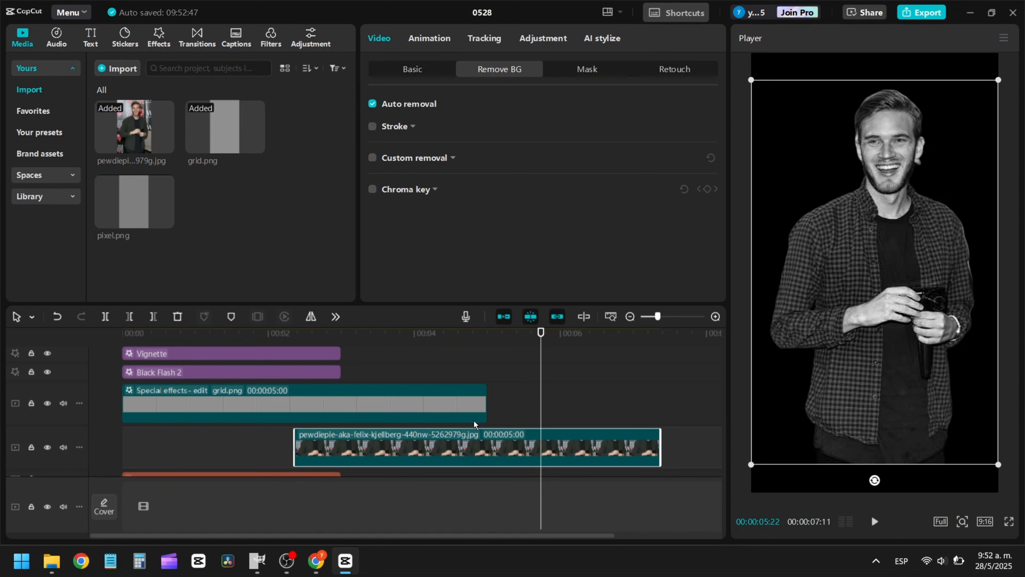
Step: Move the photo clip back to the start of the timeline and scale it down to 92%
{"action": "left_click_drag", "start_coordinate": [375, 452], "coordinate": [203, 454]}
{"action": "left_click", "coordinate": [187, 345]}
{"action": "mouse_move", "coordinate": [188, 345]}
{"action": "left_mouse_down"}
{"action": "mouse_move", "coordinate": [222, 349]}
{"action": "mouse_move", "coordinate": [196, 354]}
{"action": "mouse_move", "coordinate": [207, 346]}
{"action": "left_mouse_up"}
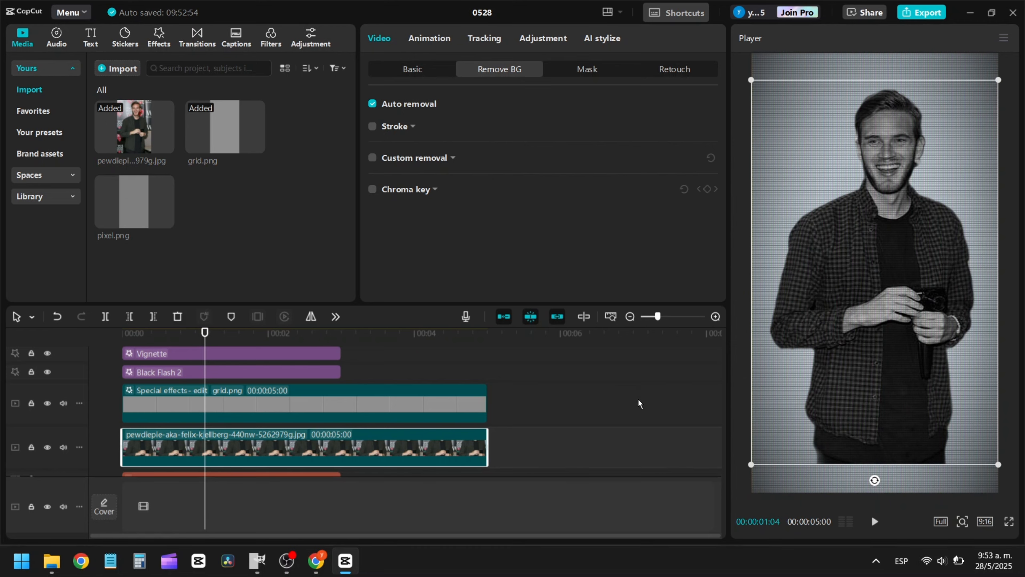
{"action": "mouse_move", "coordinate": [999, 81]}
{"action": "left_mouse_down"}
{"action": "mouse_move", "coordinate": [993, 136]}
{"action": "mouse_move", "coordinate": [999, 81]}
{"action": "left_mouse_up"}
Step: Duplicate the background text clip onto a track above it and turn the copy into a compound clip
{"action": "scroll", "coordinate": [410, 418], "scroll_direction": "down", "scroll_amount": 1}
{"action": "left_click", "coordinate": [285, 447]}
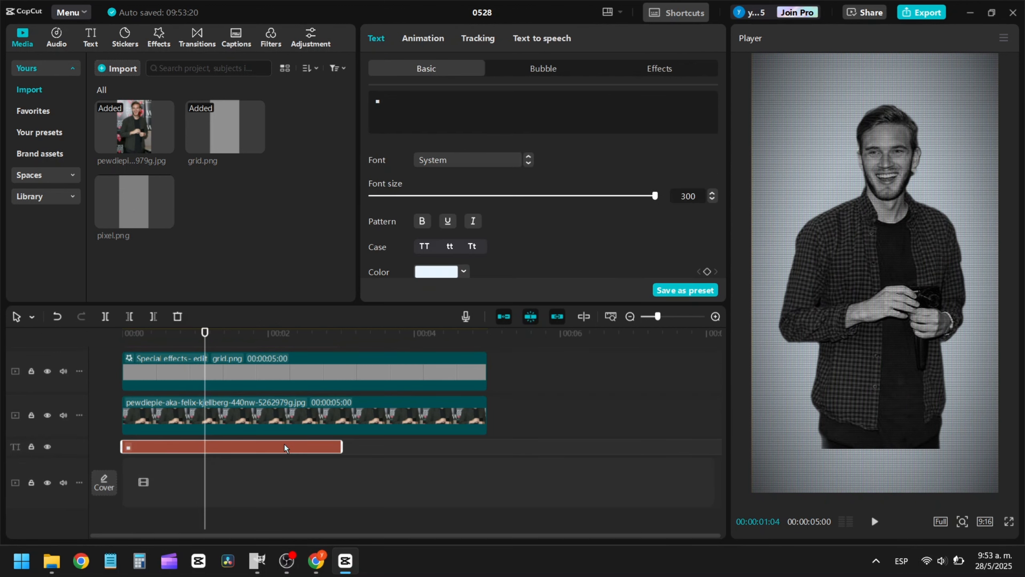
{"action": "left_click_drag", "start_coordinate": [284, 444], "coordinate": [284, 435]}
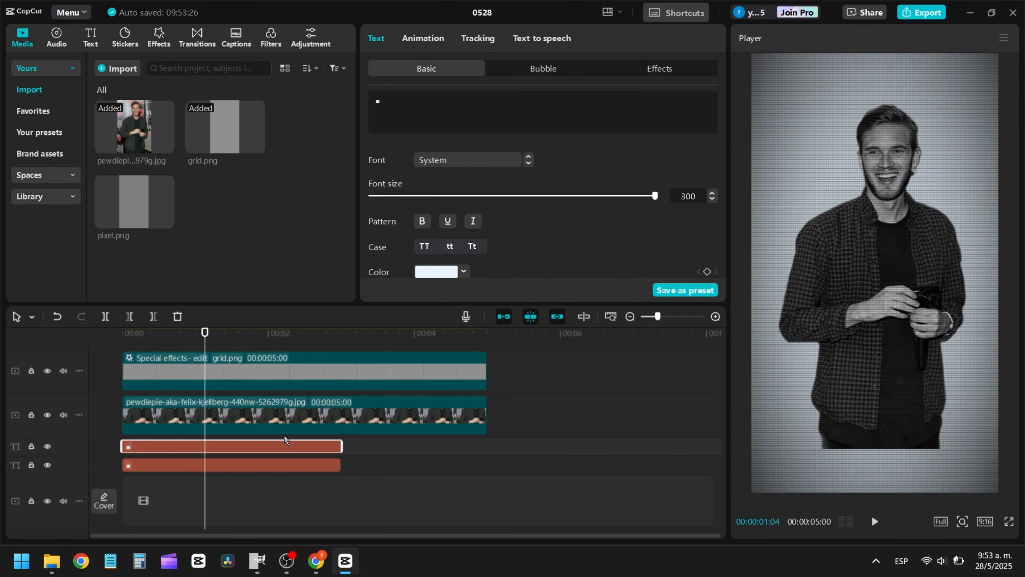
{"action": "right_click", "coordinate": [295, 445]}
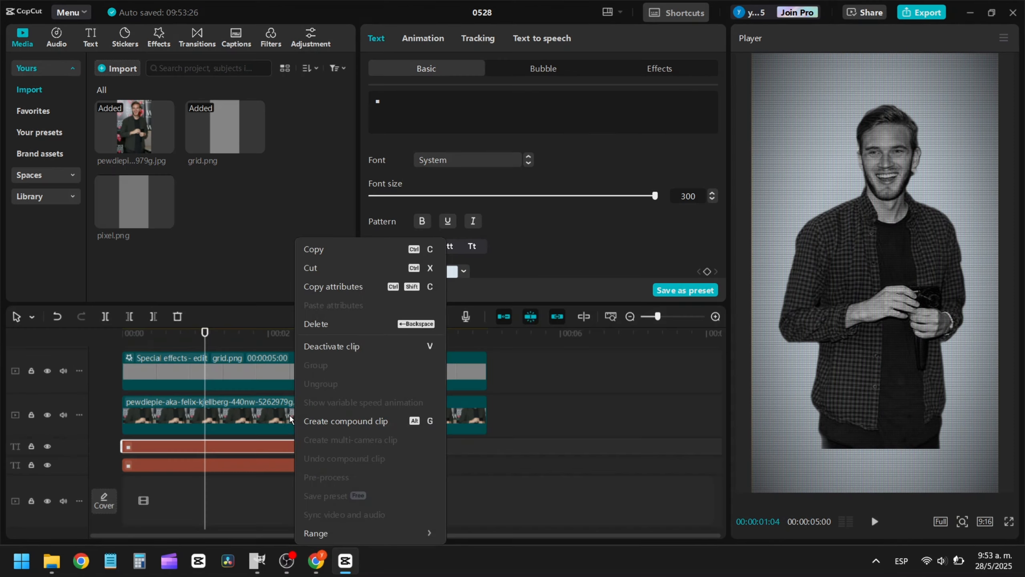
{"action": "left_click", "coordinate": [335, 423]}
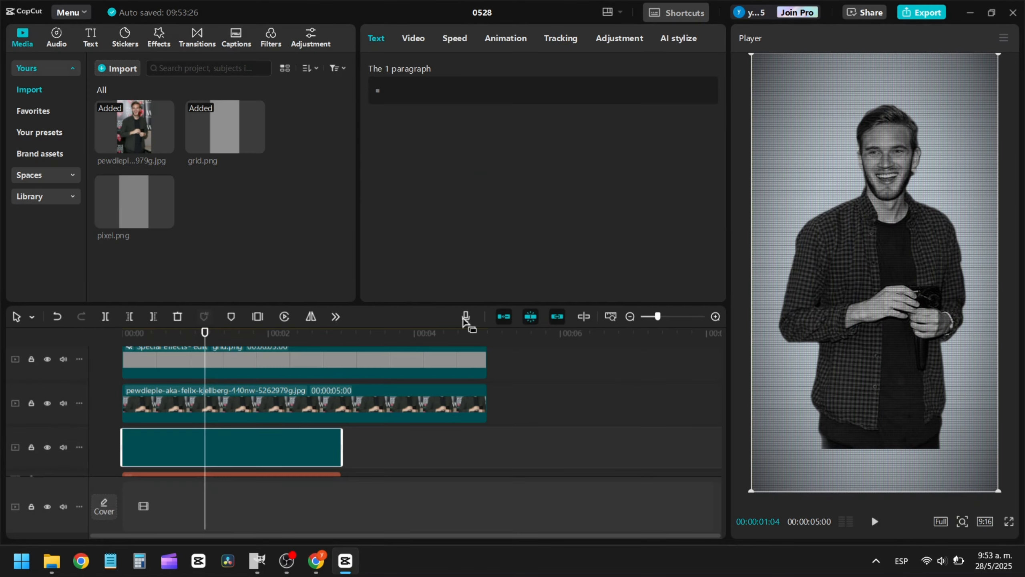
Step: Apply a Horizontal mask to the compound clip and move the clip onto a track above the photo
{"action": "left_click", "coordinate": [414, 38]}
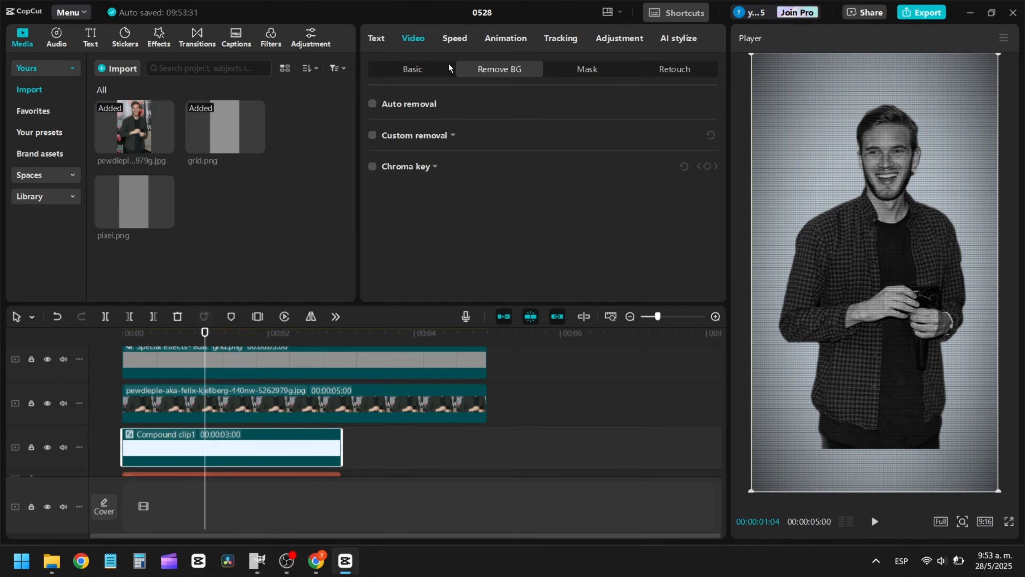
{"action": "left_click", "coordinate": [594, 69]}
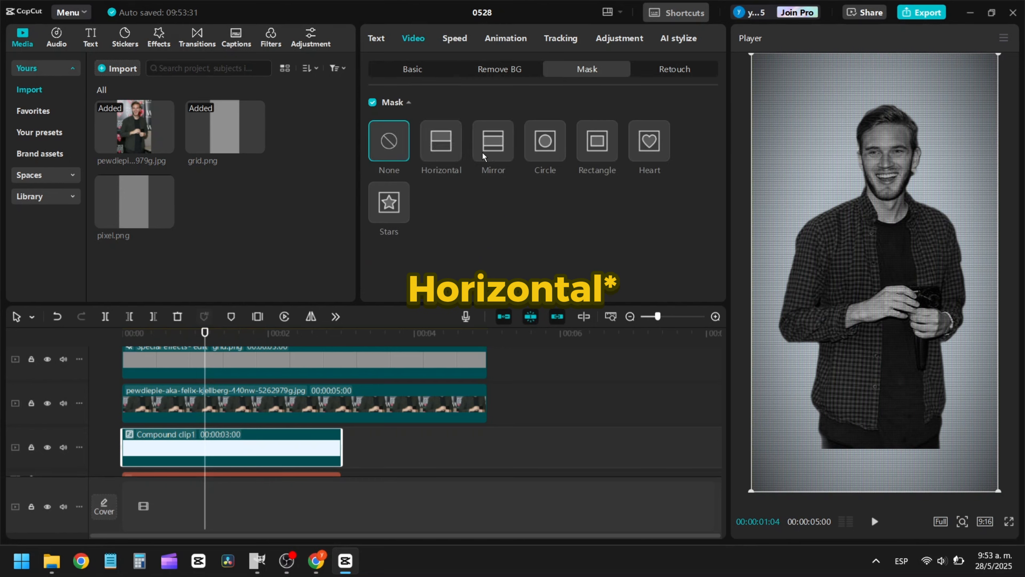
{"action": "left_click", "coordinate": [440, 148]}
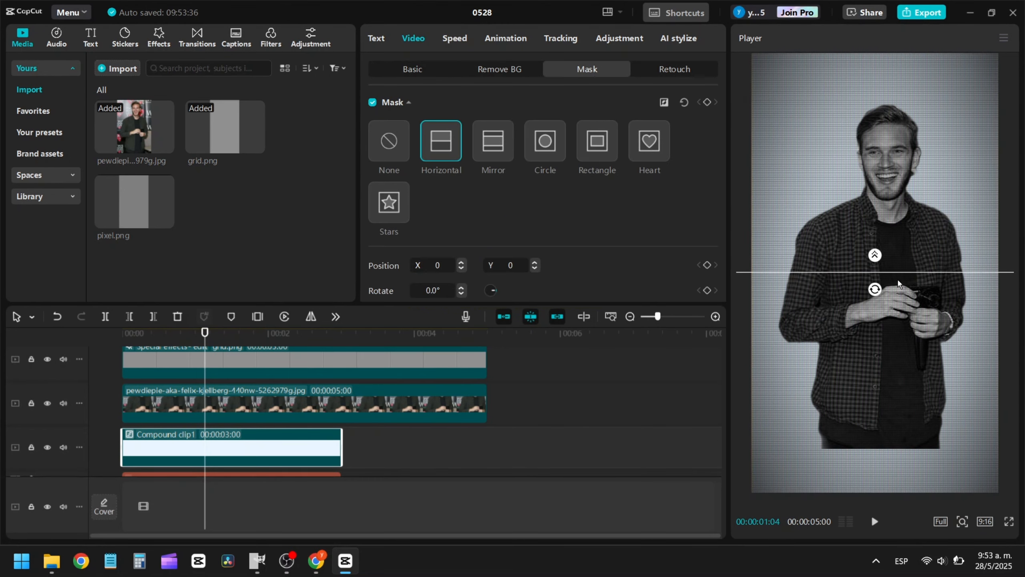
{"action": "left_click_drag", "start_coordinate": [280, 448], "coordinate": [265, 397]}
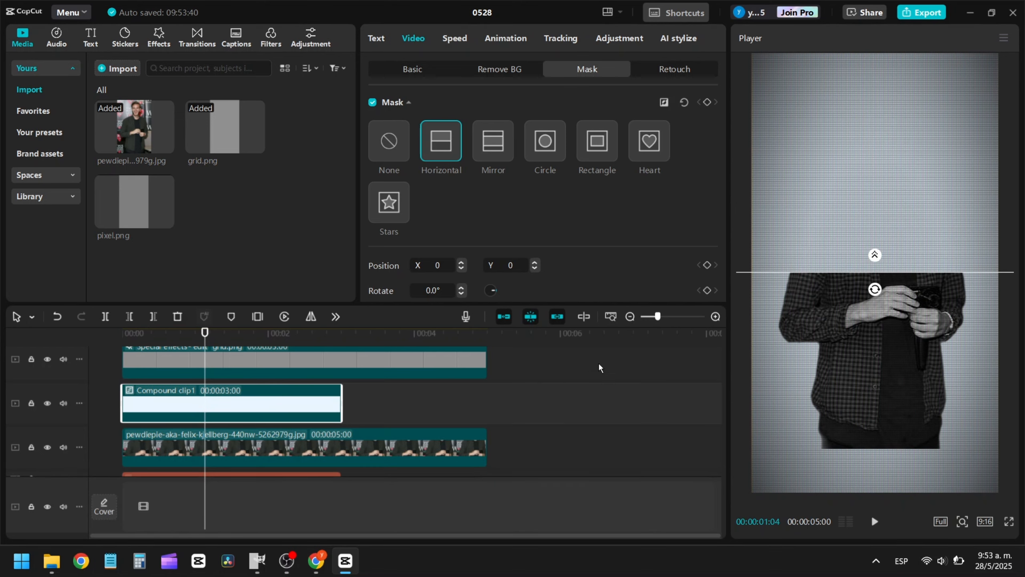
Step: Invert the compound clip's mask, lower its line to Y -544 and feather the edge over the bottom of the photo
{"action": "left_click", "coordinate": [664, 102]}
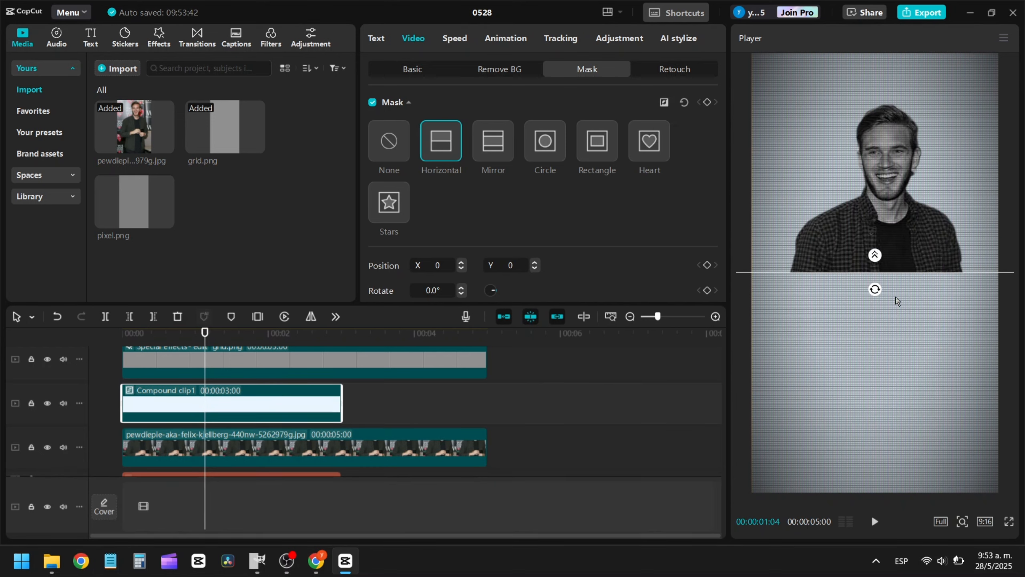
{"action": "left_click_drag", "start_coordinate": [897, 274], "coordinate": [891, 393]}
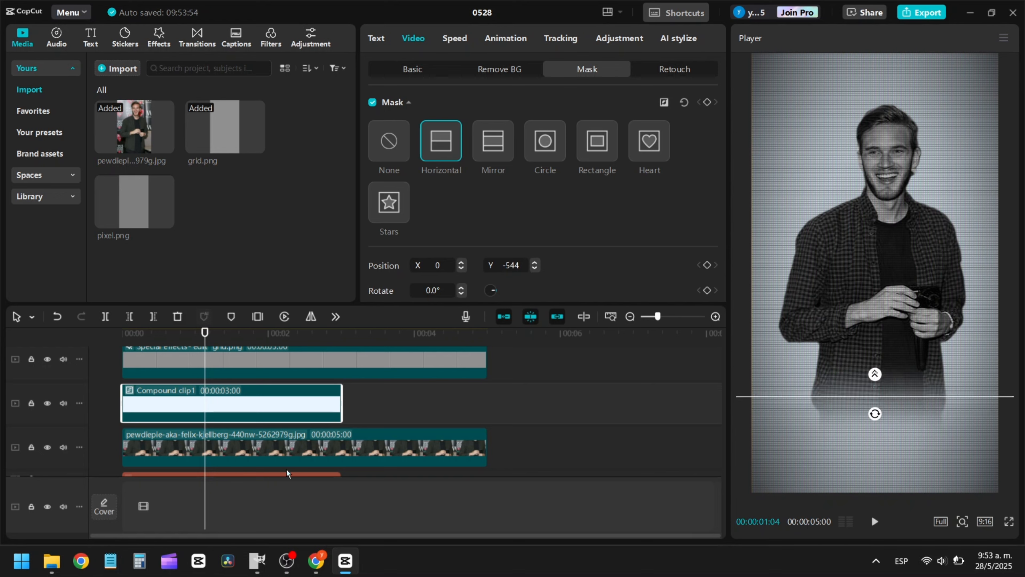
Step: Lower the portrait photo in the frame to position X 0, Y -226
{"action": "left_click", "coordinate": [277, 456]}
{"action": "left_click_drag", "start_coordinate": [853, 294], "coordinate": [854, 324]}
{"action": "mouse_move", "coordinate": [838, 172]}
{"action": "left_mouse_down"}
{"action": "mouse_move", "coordinate": [837, 206]}
{"action": "mouse_move", "coordinate": [837, 185]}
{"action": "left_mouse_up"}
{"action": "left_click", "coordinate": [832, 121]}
{"action": "left_click", "coordinate": [265, 464]}
{"action": "left_click_drag", "start_coordinate": [884, 331], "coordinate": [870, 300]}
Step: Reposition the compound clip's horizontal mask to X 23, Y -462 to fade out more of the photo's lower edge
{"action": "left_click", "coordinate": [191, 392]}
{"action": "left_click", "coordinate": [420, 42]}
{"action": "left_click", "coordinate": [591, 71]}
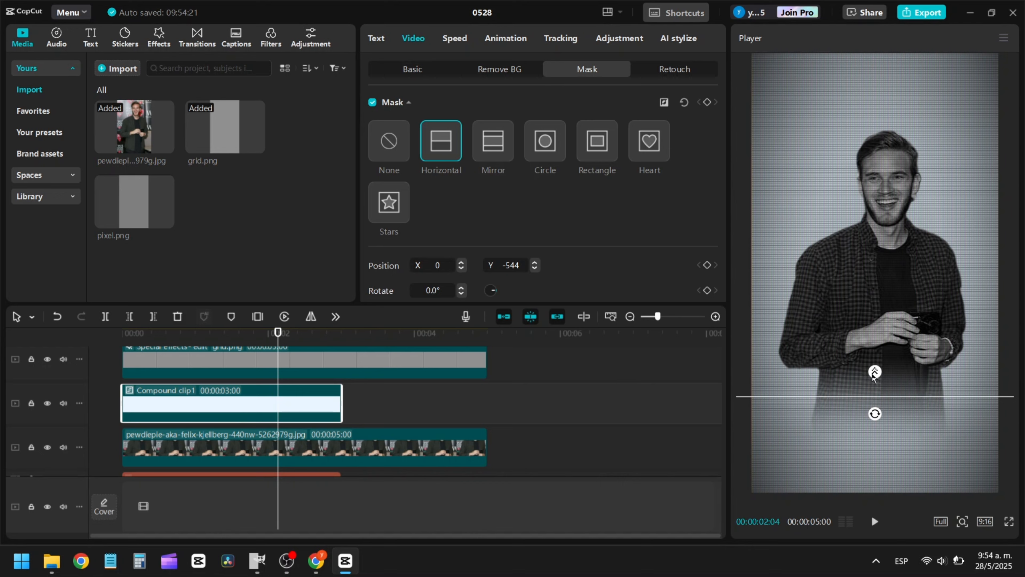
{"action": "left_click_drag", "start_coordinate": [874, 375], "coordinate": [885, 383]}
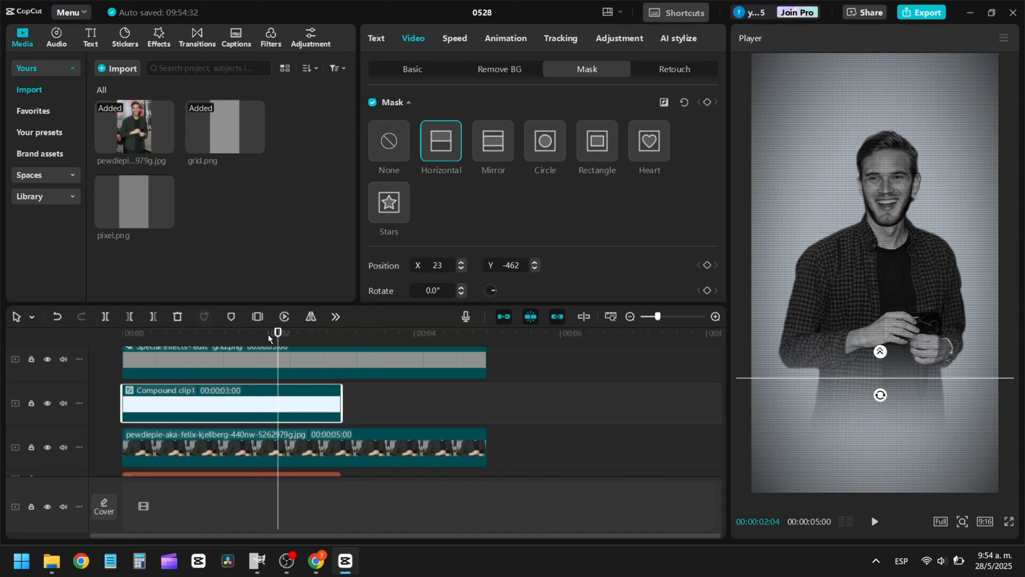
{"action": "left_click_drag", "start_coordinate": [267, 334], "coordinate": [182, 346]}
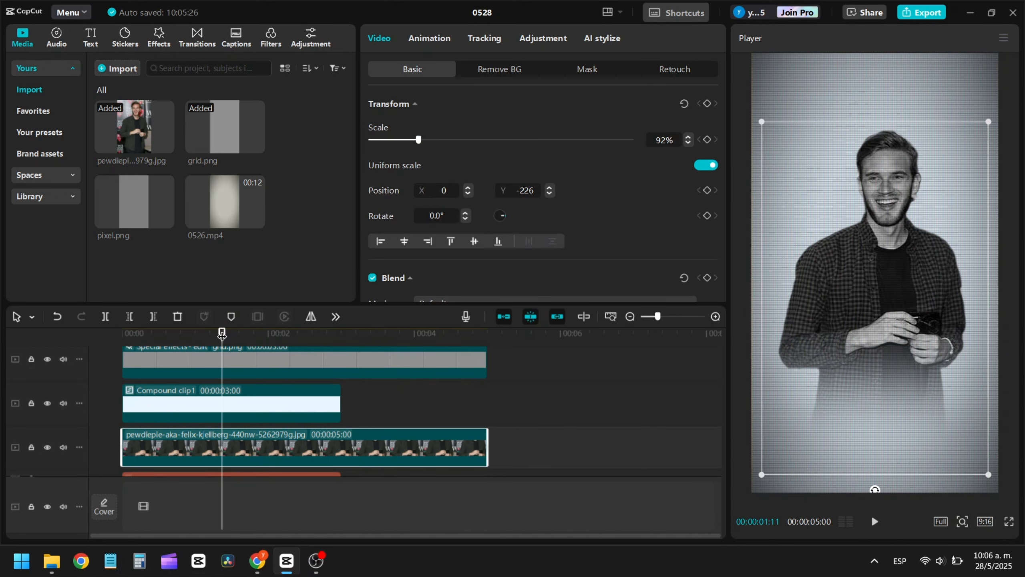
Step: Add Transform keyframes to the photo clip at the timeline start and at 00:00:00:26
{"action": "left_click_drag", "start_coordinate": [222, 335], "coordinate": [102, 346]}
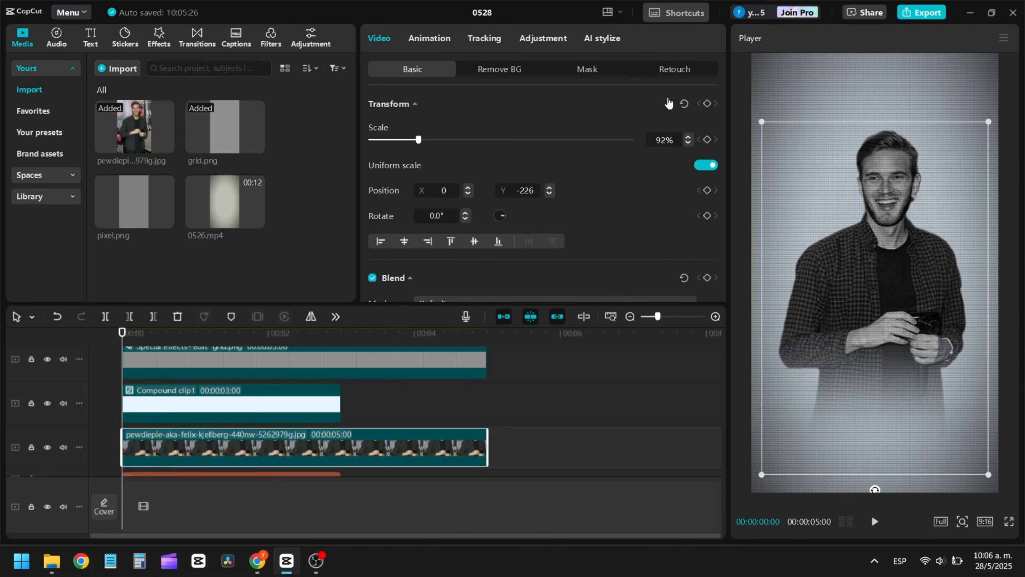
{"action": "key", "text": "space"}
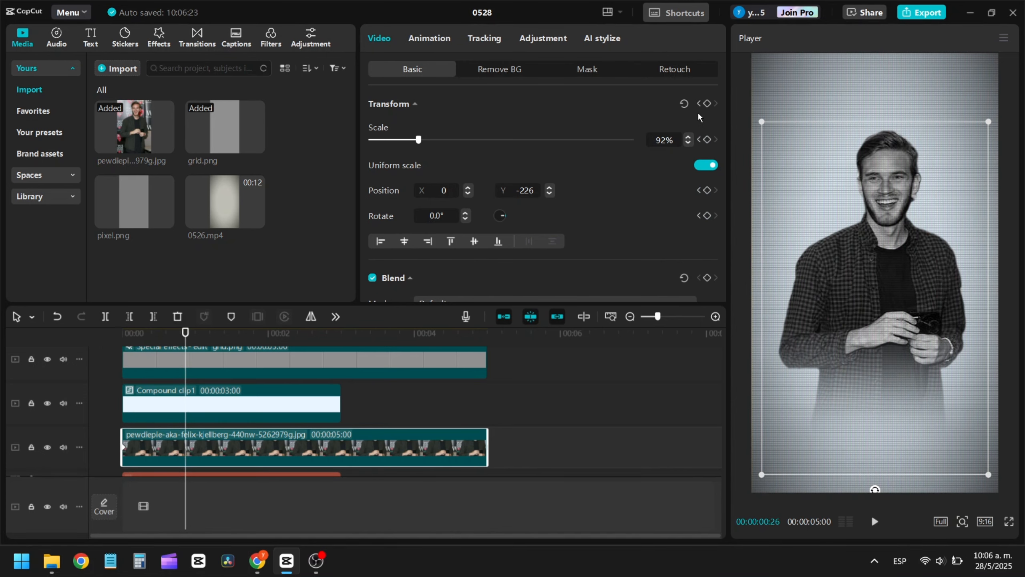
{"action": "scroll", "coordinate": [467, 278], "scroll_direction": "down", "scroll_amount": 3}
Step: Keyframe the photo's opacity from 50% at the timeline start to 100% at the 00:00:00:26 keyframe
{"action": "key", "text": "Home"}
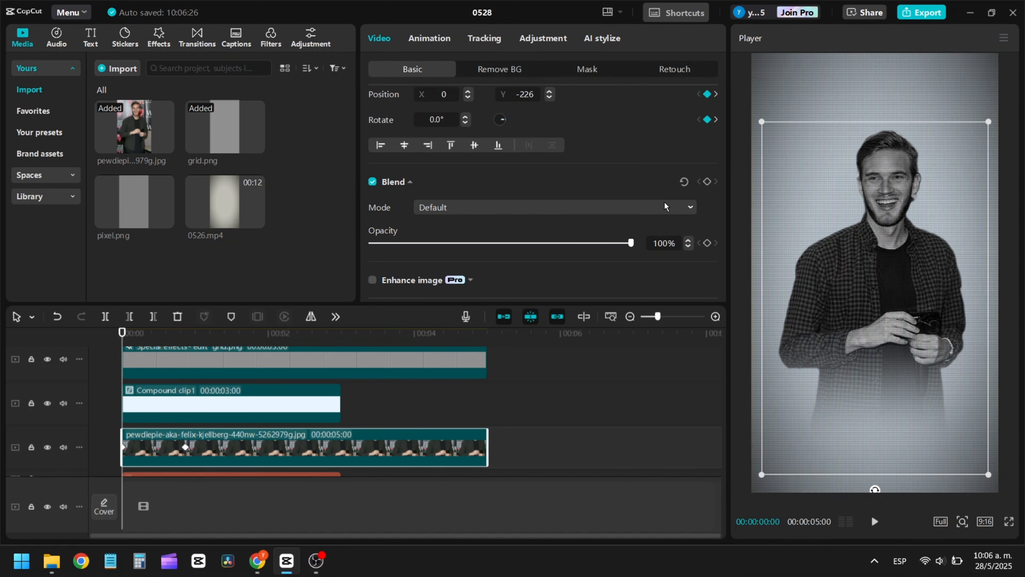
{"action": "left_click", "coordinate": [708, 182]}
{"action": "left_click_drag", "start_coordinate": [579, 248], "coordinate": [500, 247]}
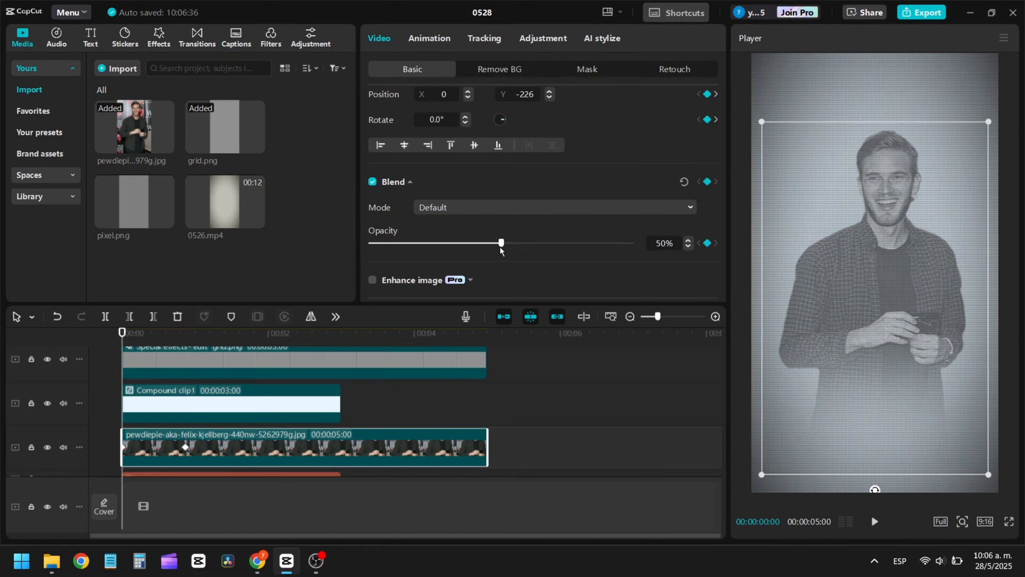
{"action": "key", "text": "space"}
{"action": "key", "text": "space"}
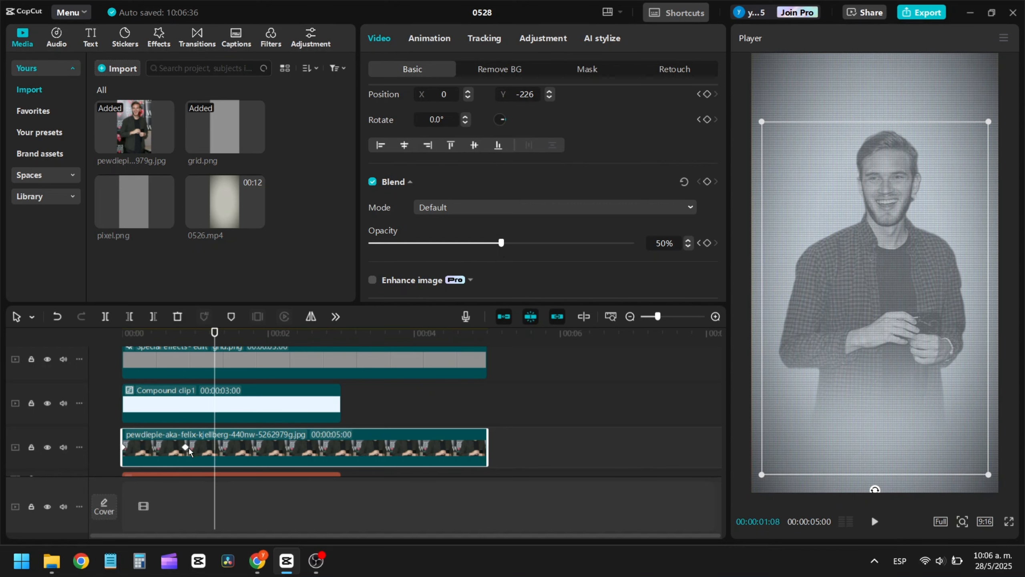
{"action": "left_click", "coordinate": [186, 447]}
{"action": "left_click_drag", "start_coordinate": [502, 243], "coordinate": [764, 231]}
Step: Play back the photo's fade-in and lower its opacity at the starting keyframe to 40%
{"action": "key", "text": "Home"}
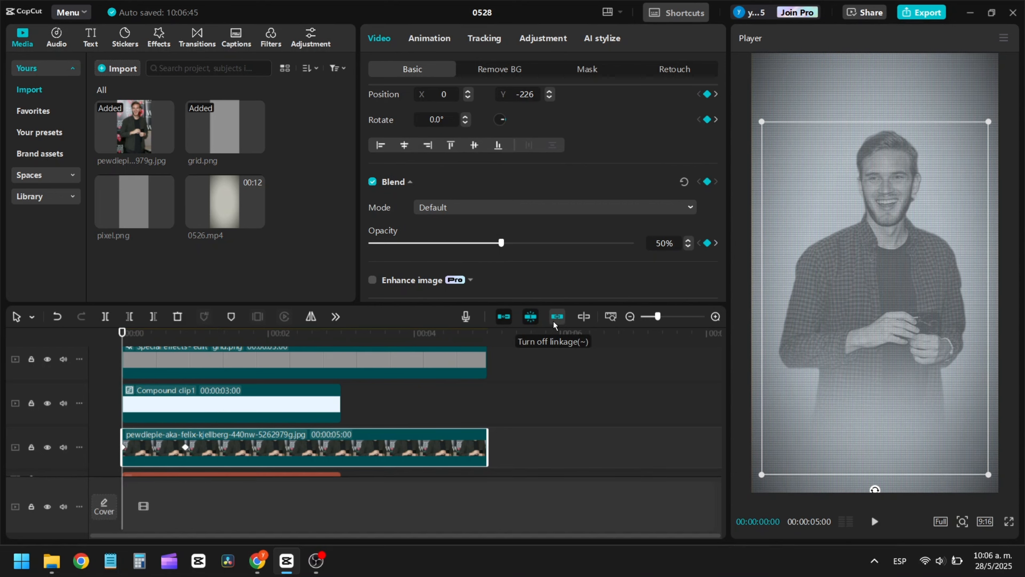
{"action": "key", "text": "space"}
{"action": "key", "text": "space"}
{"action": "key", "text": "Home"}
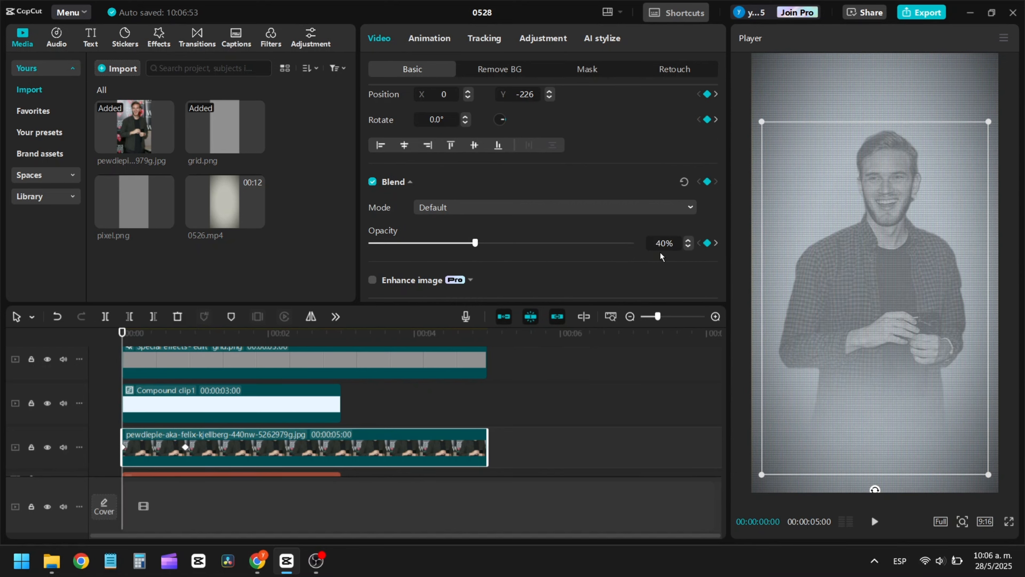
{"action": "key", "text": "space"}
{"action": "key", "text": "space"}
{"action": "left_click", "coordinate": [187, 448]}
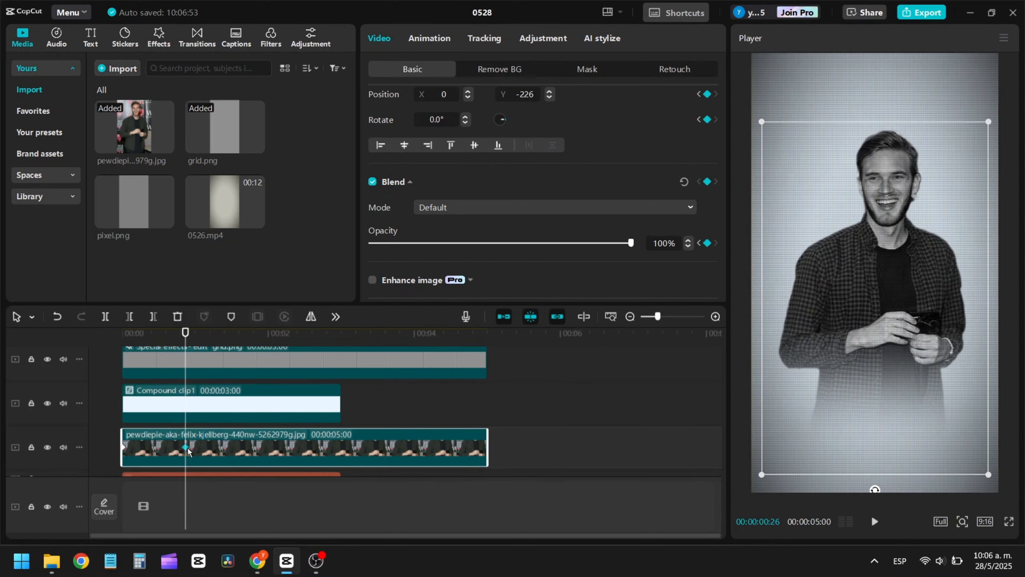
Step: Move the photo straight down toward the bottom of the frame at the starting keyframe so it rises into view
{"action": "key", "text": "Home"}
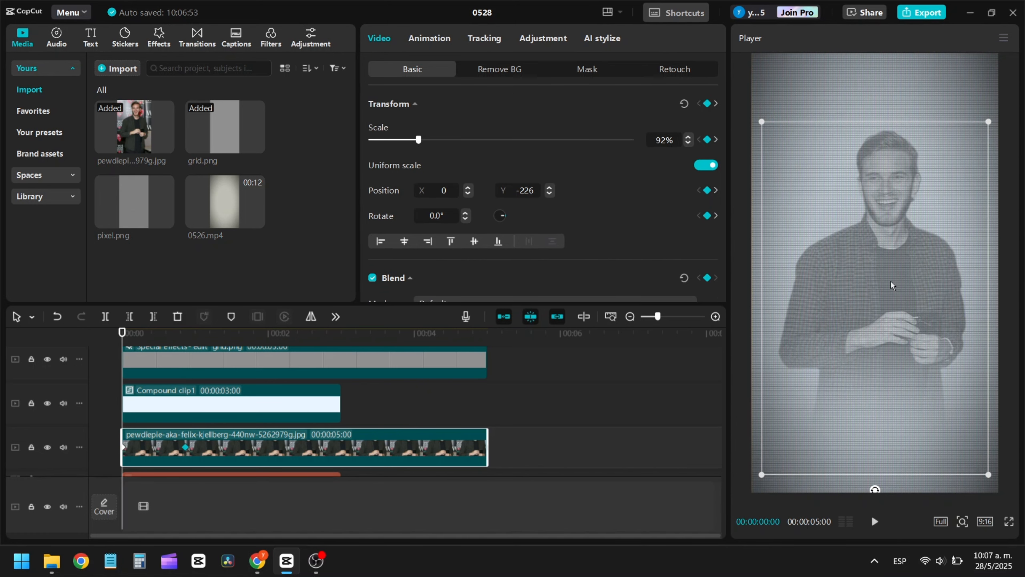
{"action": "left_click", "coordinate": [890, 261]}
{"action": "left_click", "coordinate": [283, 456]}
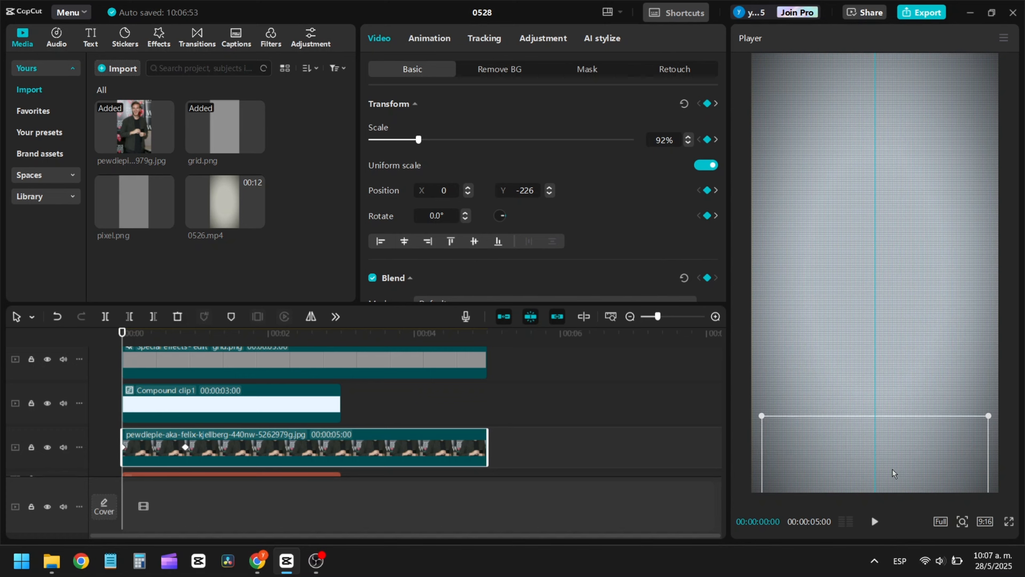
{"action": "left_click_drag", "start_coordinate": [892, 401], "coordinate": [896, 372]}
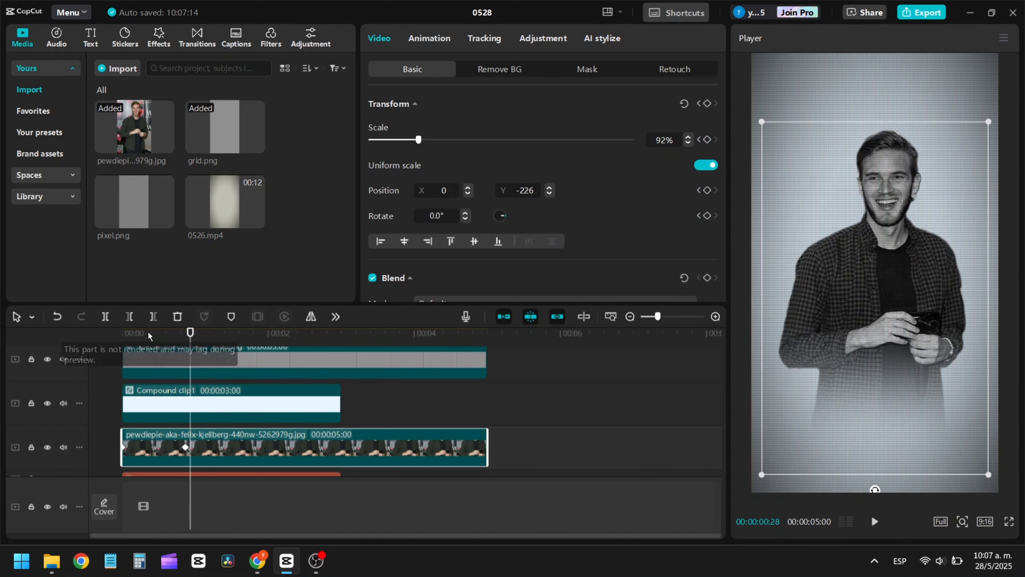
Step: Play back the photo's rise, open its keyframe graph at the second keyframe, and apply the Cubic Ease preset curve
{"action": "key", "text": "space"}
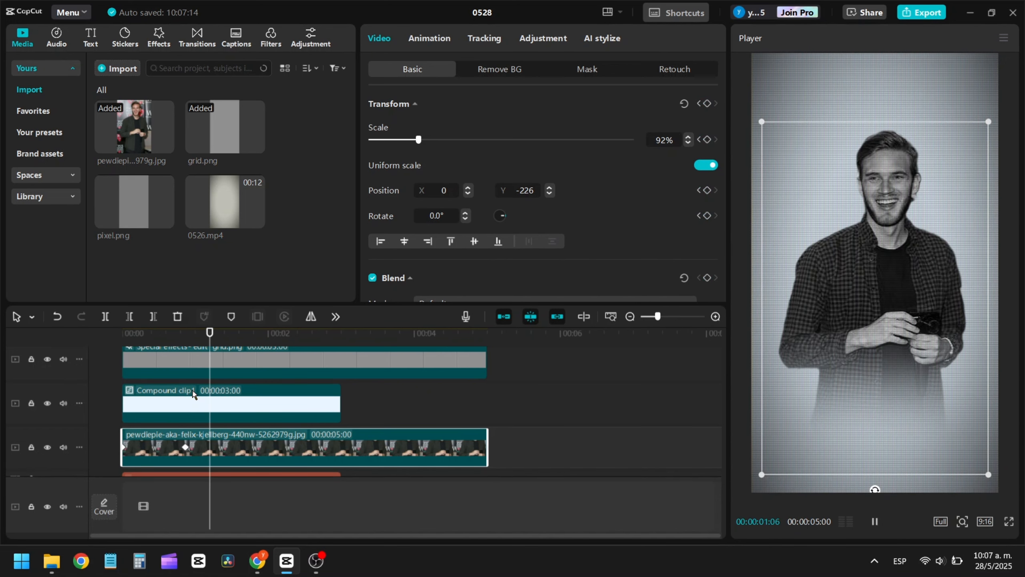
{"action": "key", "text": "space"}
{"action": "left_click", "coordinate": [185, 446]}
{"action": "key", "text": "alt+d"}
{"action": "left_click", "coordinate": [186, 447]}
{"action": "scroll", "coordinate": [391, 430], "scroll_direction": "up", "scroll_amount": 3}
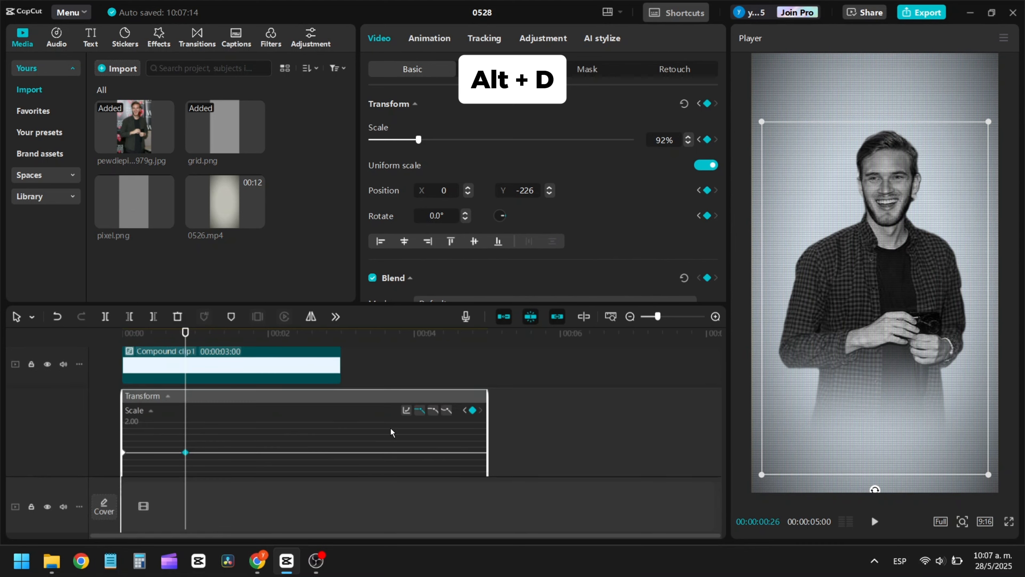
{"action": "scroll", "coordinate": [457, 414], "scroll_direction": "up", "scroll_amount": 1}
{"action": "left_click", "coordinate": [466, 412]}
{"action": "scroll", "coordinate": [355, 438], "scroll_direction": "down", "scroll_amount": 4}
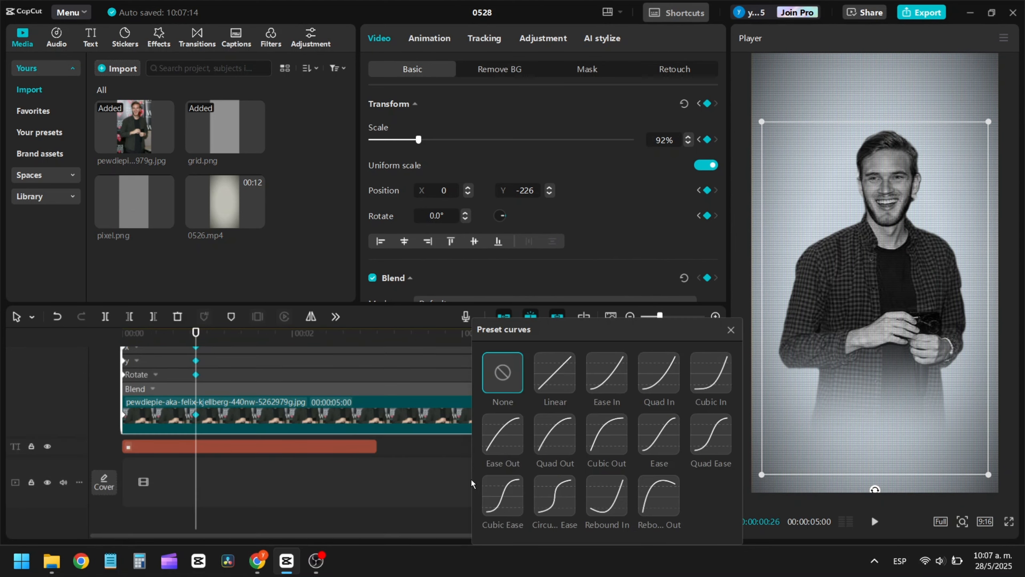
{"action": "left_click", "coordinate": [507, 490]}
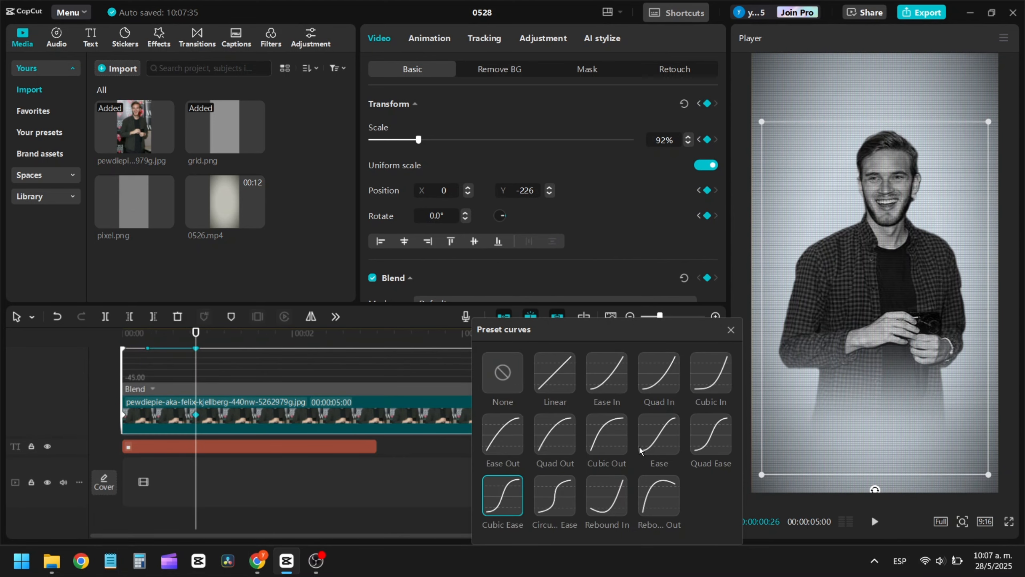
Step: Move the photo's second keyframe to 00:00:01:27, try the Quad Ease curve, and settle on Cubic Ease
{"action": "left_click", "coordinate": [711, 434]}
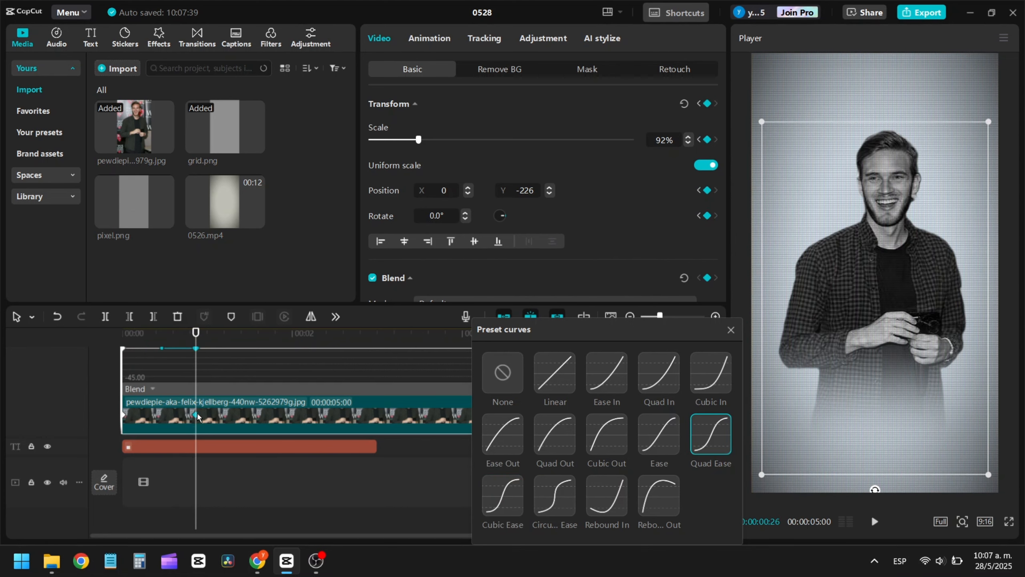
{"action": "left_click_drag", "start_coordinate": [196, 415], "coordinate": [284, 415]}
{"action": "left_click", "coordinate": [705, 443]}
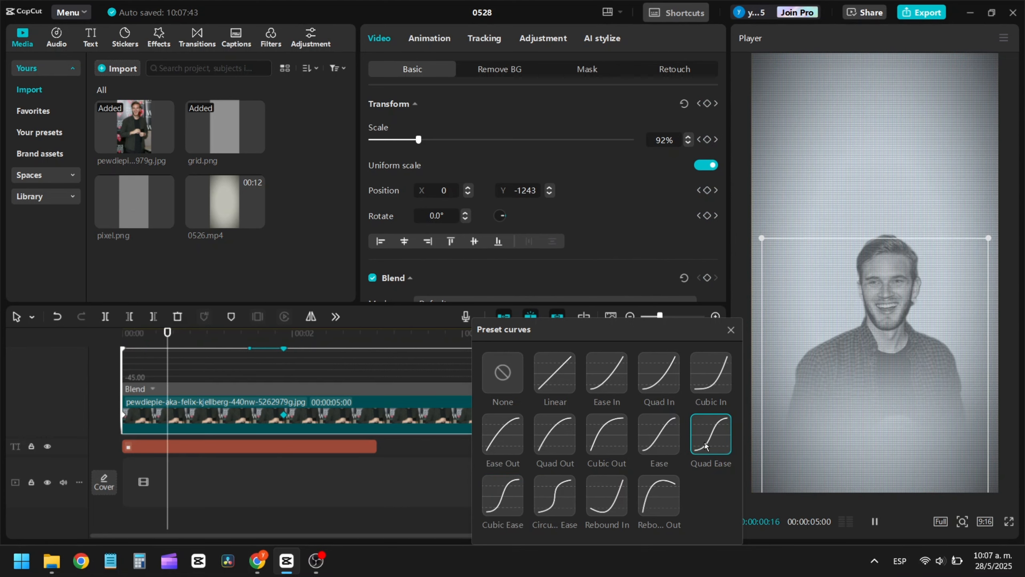
{"action": "left_click", "coordinate": [514, 495]}
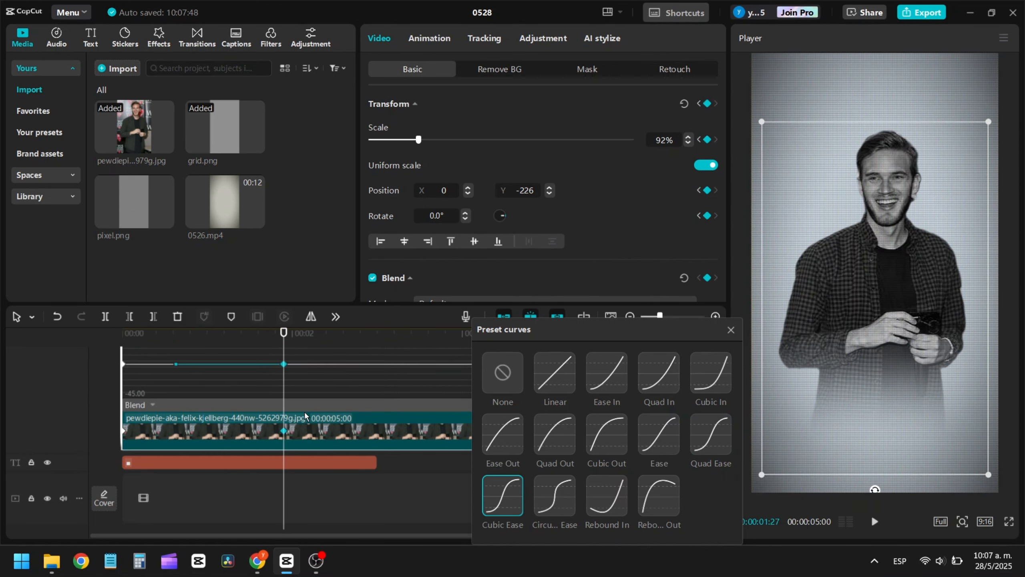
Step: Try reshaping the photo's Y position curve by shortening the second keyframe's handle, preview it, and undo the change
{"action": "scroll", "coordinate": [312, 410], "scroll_direction": "up", "scroll_amount": 3}
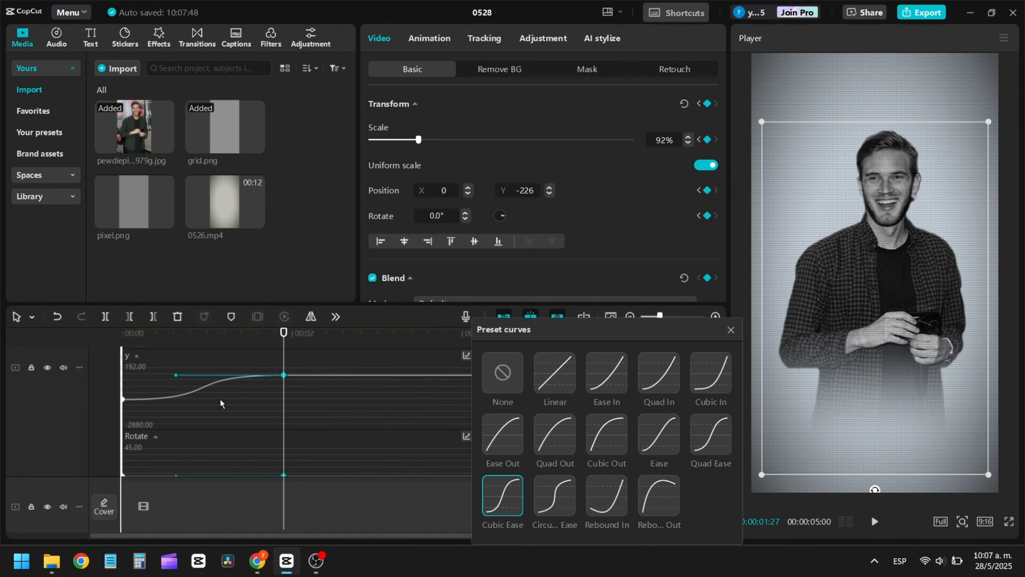
{"action": "left_click_drag", "start_coordinate": [177, 375], "coordinate": [221, 369]}
{"action": "key", "text": "Home"}
{"action": "key", "text": "space"}
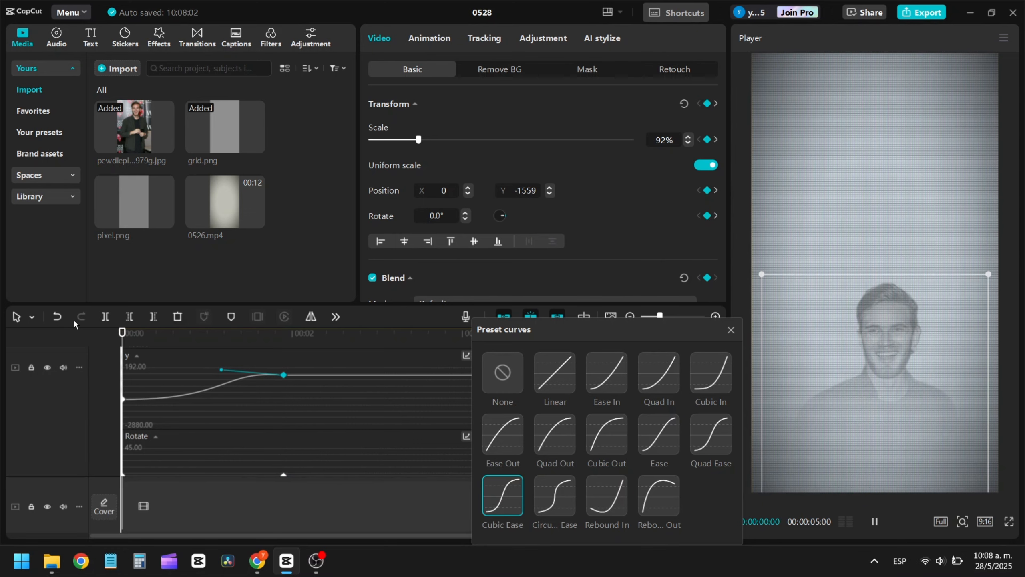
{"action": "key", "text": "space"}
{"action": "key", "text": "ctrl+z"}
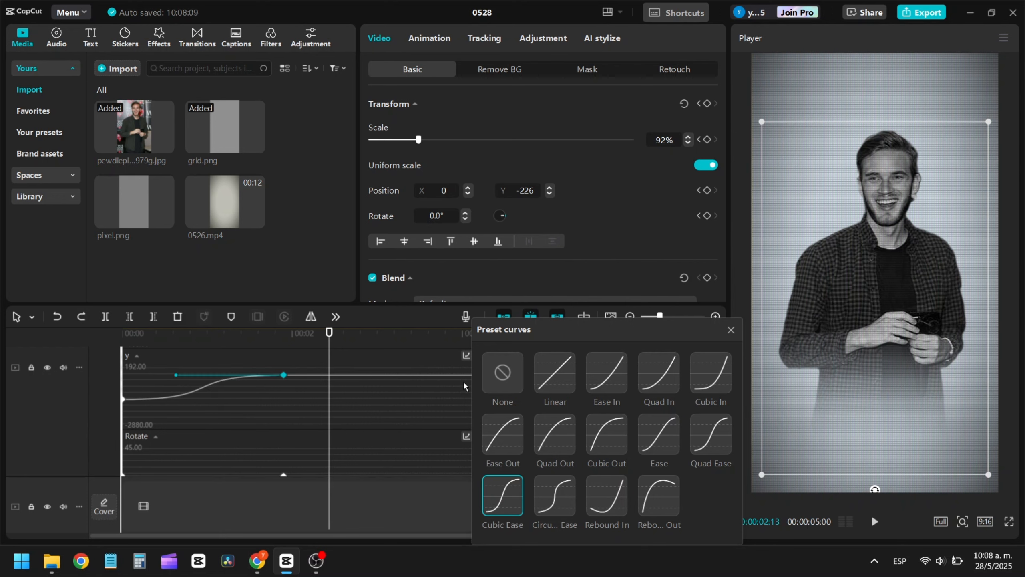
Step: Close the preset curves and the keyframe graph, and play back the photo's eased rise from the timeline start
{"action": "scroll", "coordinate": [334, 418], "scroll_direction": "down", "scroll_amount": 2}
{"action": "left_click", "coordinate": [724, 336]}
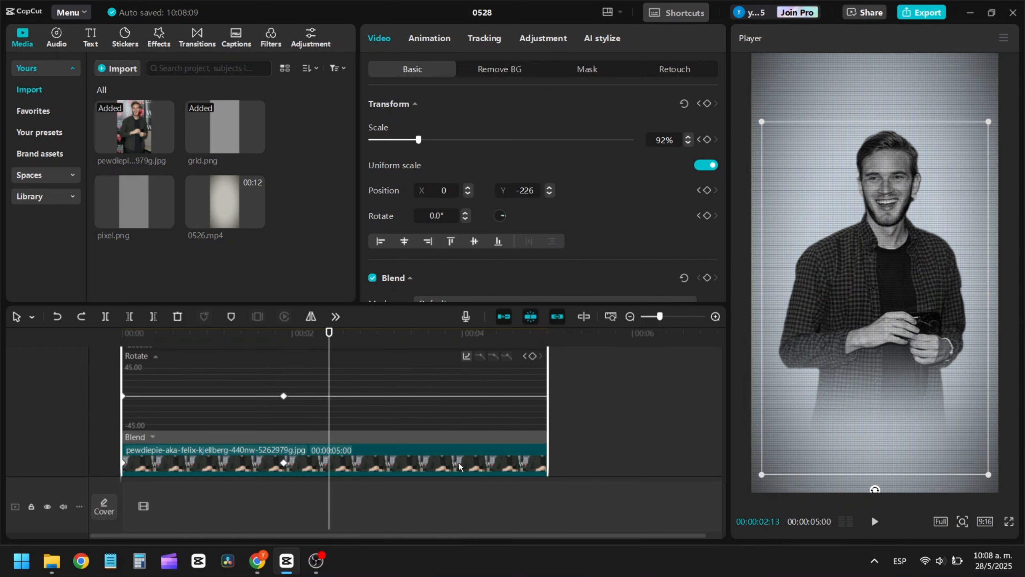
{"action": "left_click", "coordinate": [459, 467]}
{"action": "key", "text": "Home"}
{"action": "key", "text": "space"}
{"action": "key", "text": "space"}
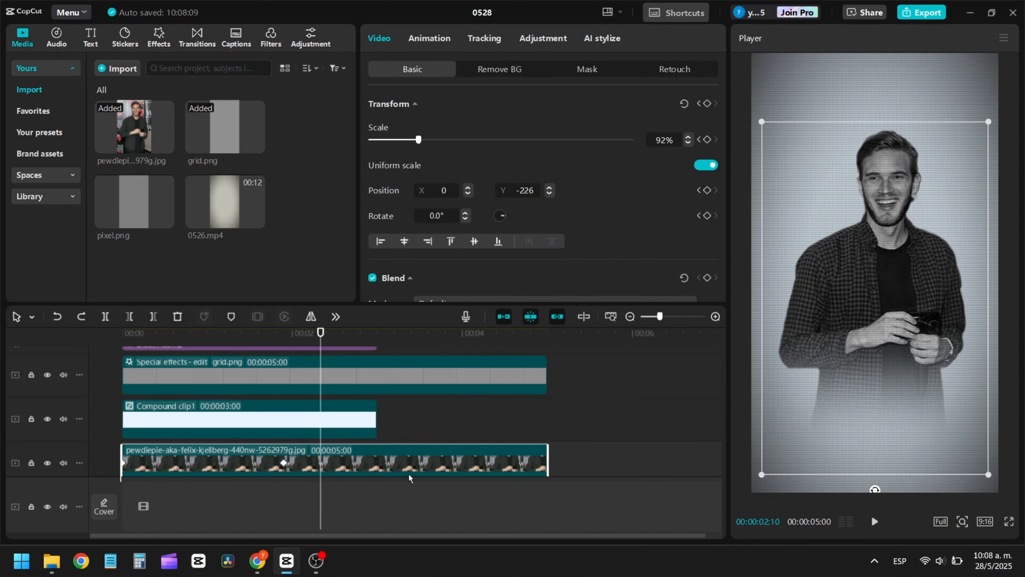
{"action": "left_click", "coordinate": [284, 463]}
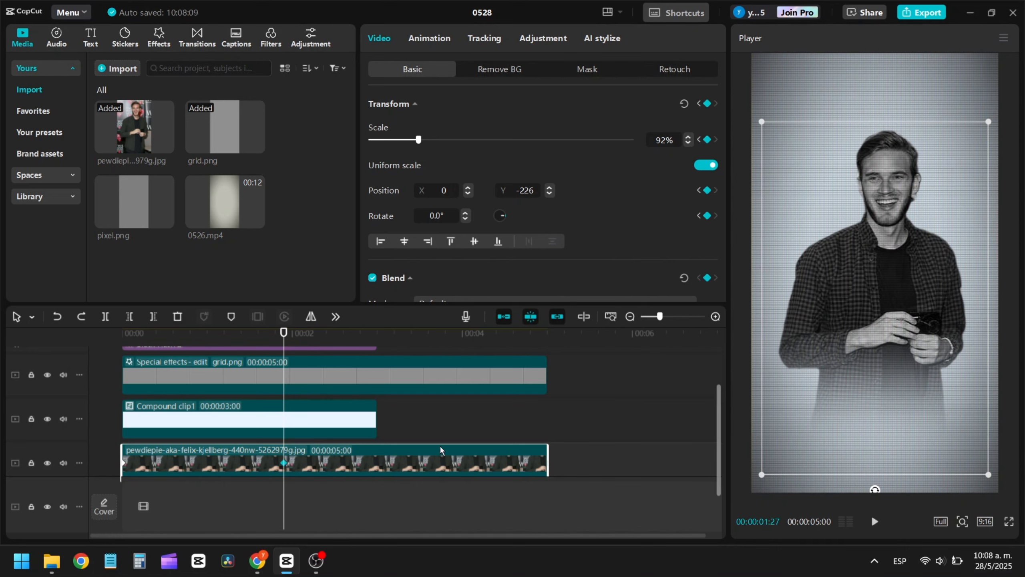
{"action": "scroll", "coordinate": [403, 448], "scroll_direction": "down", "scroll_amount": 1}
{"action": "key", "text": "Home"}
{"action": "key", "text": "space"}
{"action": "key", "text": "space"}
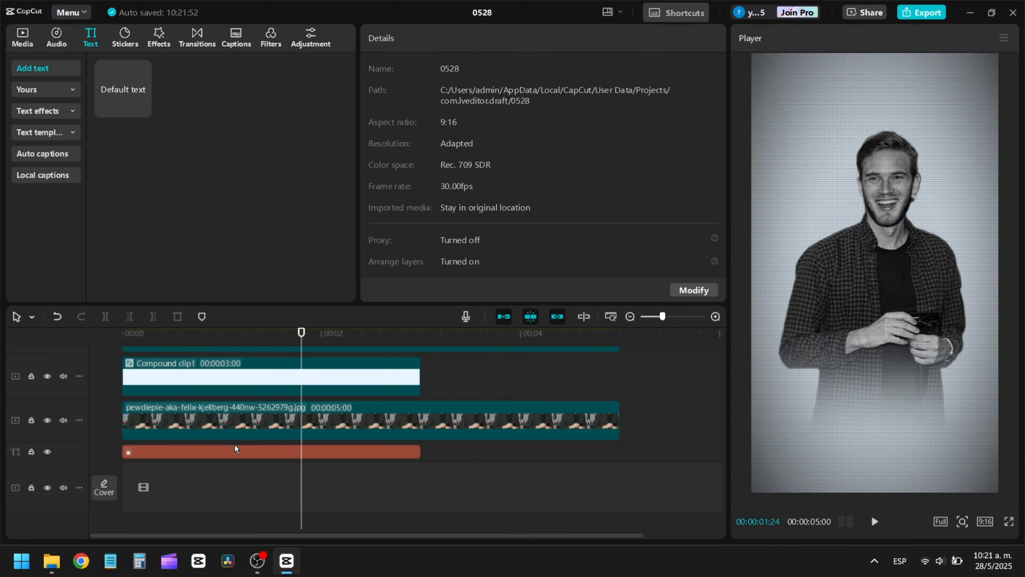
Step: Duplicate the square text clip onto a track above the original and set the copy's color to blue 0090FF
{"action": "left_click", "coordinate": [234, 449]}
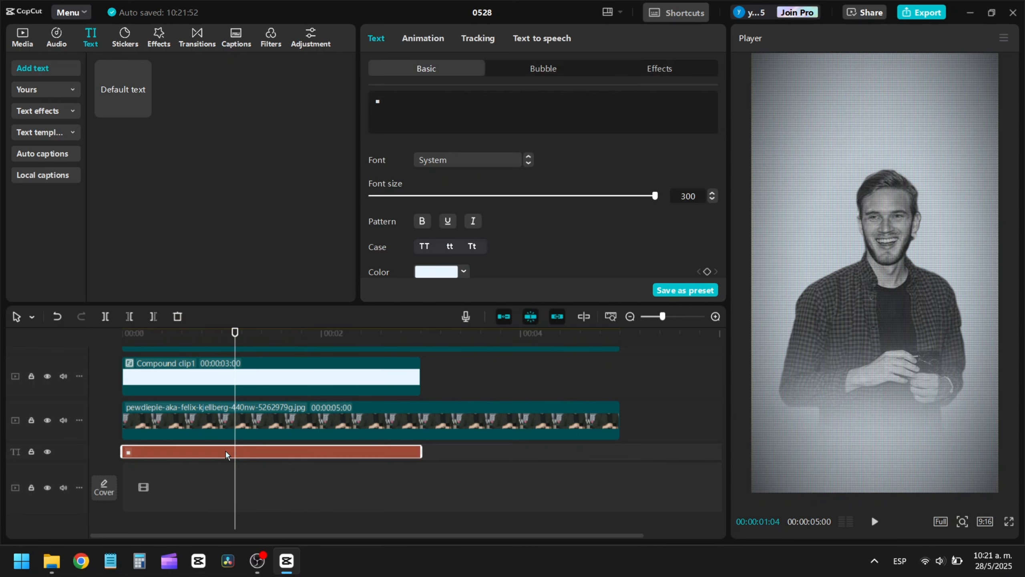
{"action": "left_click_drag", "start_coordinate": [225, 451], "coordinate": [223, 443]}
{"action": "left_click", "coordinate": [432, 273]}
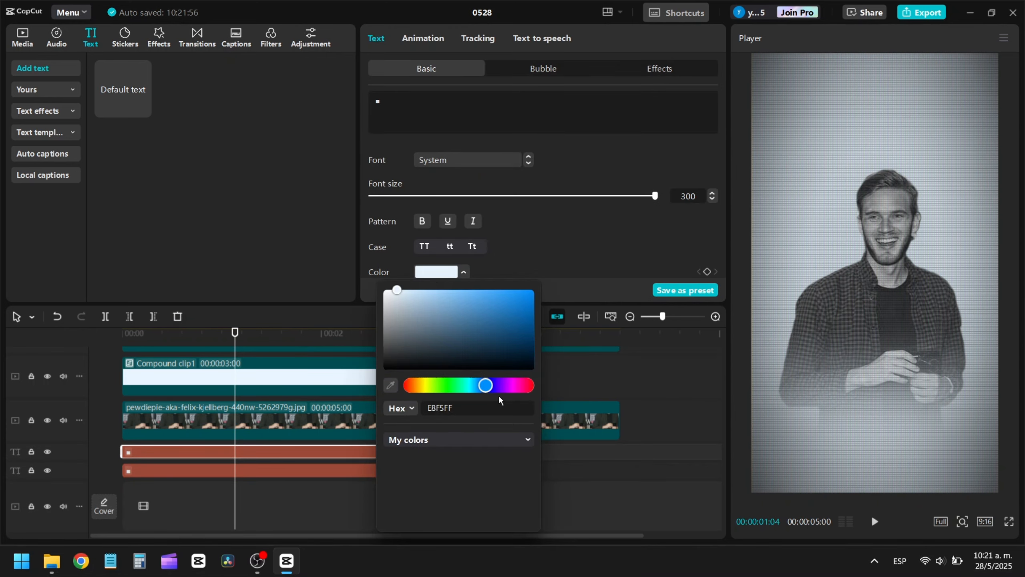
{"action": "left_click", "coordinate": [451, 476]}
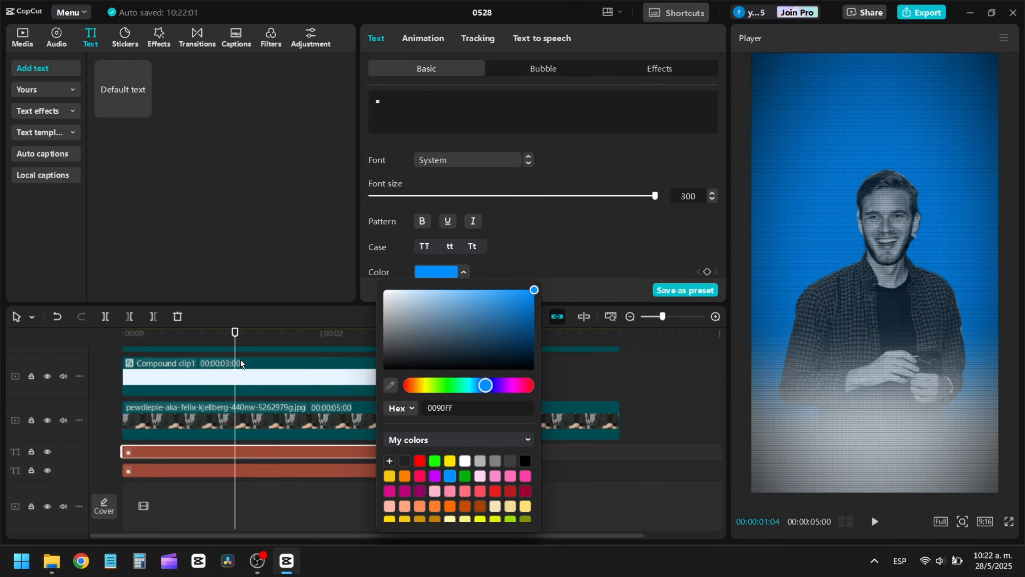
{"action": "left_click", "coordinate": [231, 261]}
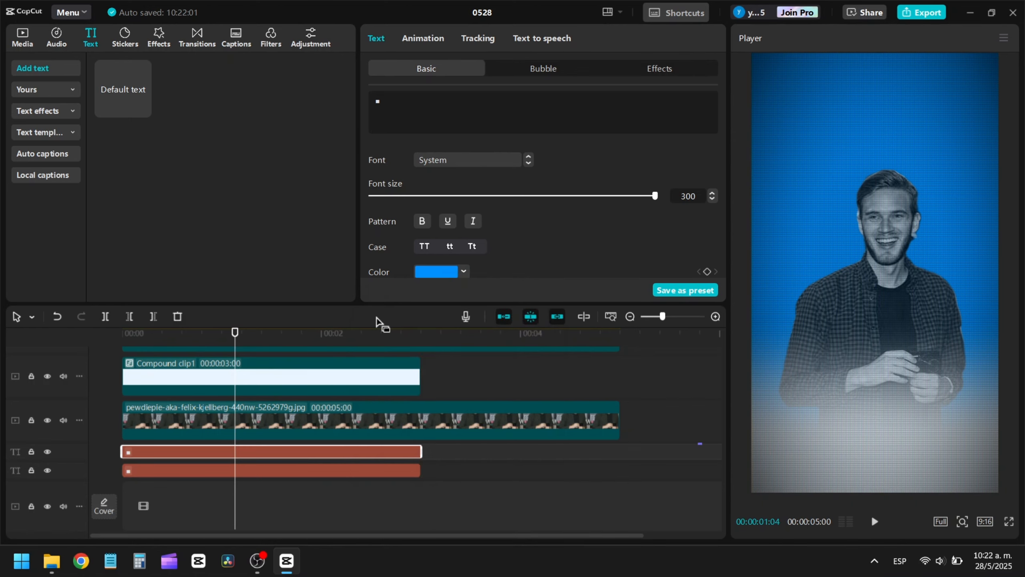
Step: Turn the blue text clip into a compound clip, apply a Mirror mask, and narrow it to a thin line of size 1
{"action": "key", "text": "alt+g"}
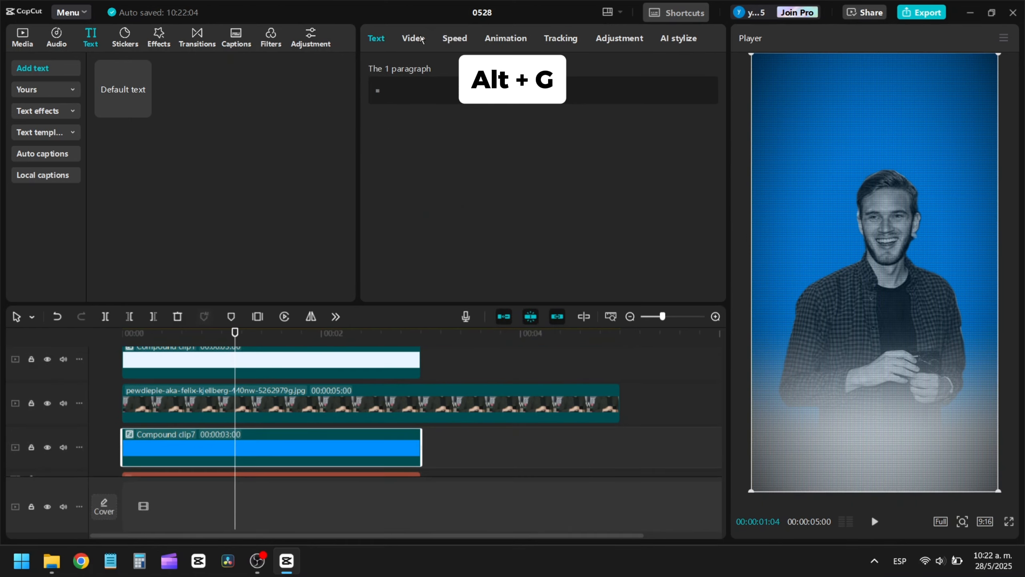
{"action": "left_click", "coordinate": [416, 38]}
{"action": "left_click", "coordinate": [509, 147]}
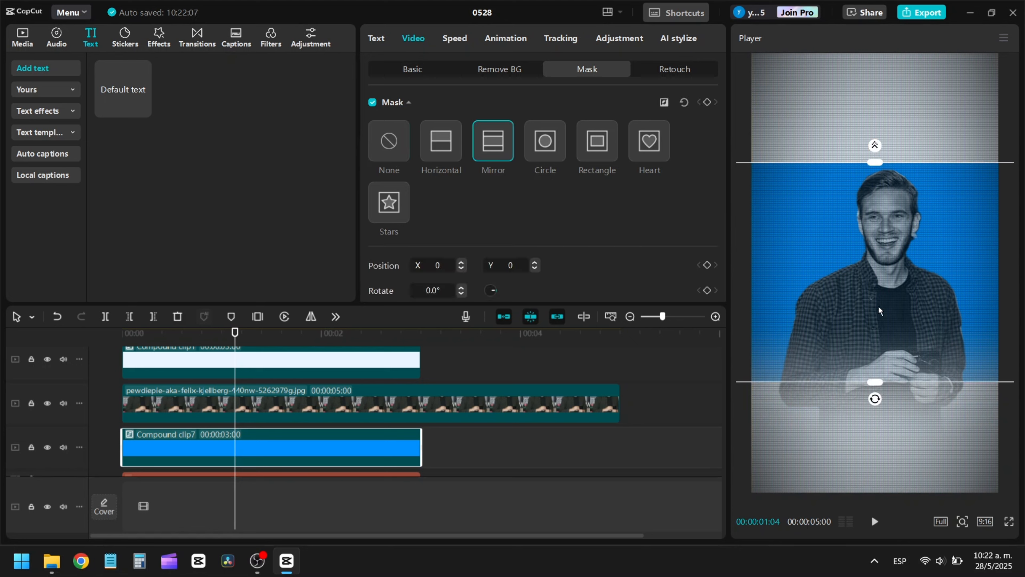
{"action": "left_click_drag", "start_coordinate": [869, 164], "coordinate": [887, 279]}
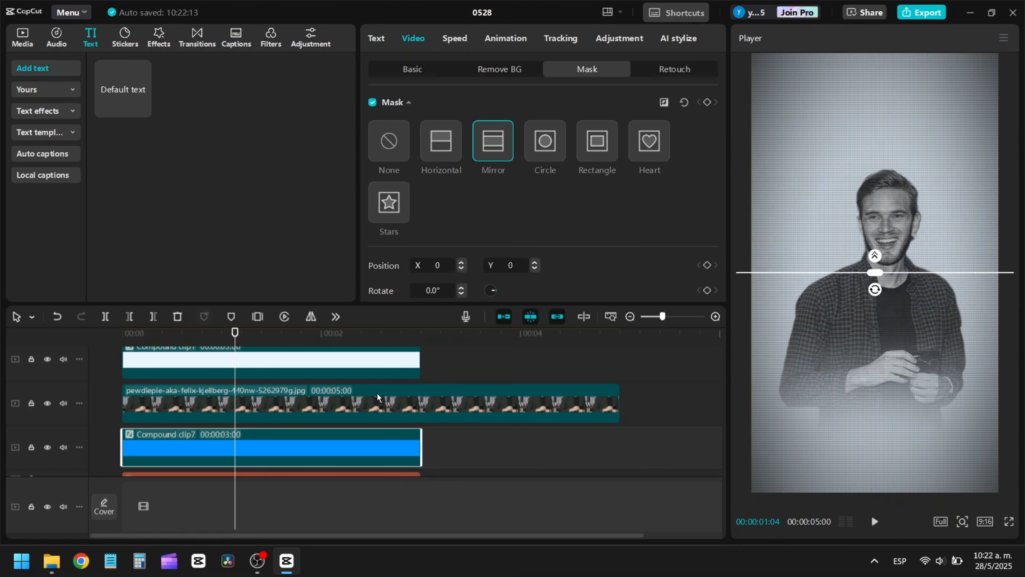
Step: Add Mask keyframes to the blue compound clip at the timeline start and at 00:00:01:17
{"action": "left_click_drag", "start_coordinate": [232, 334], "coordinate": [94, 351]}
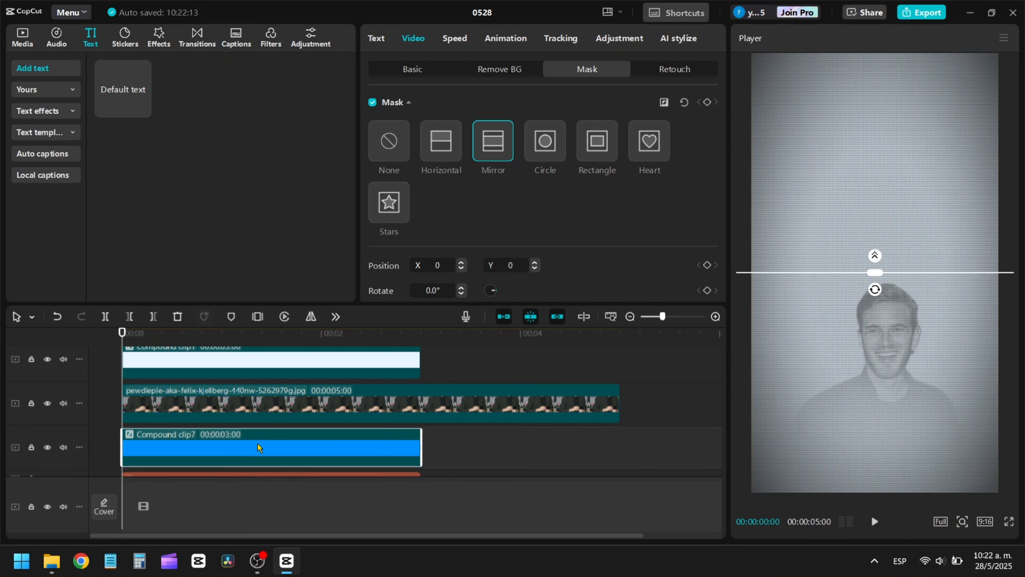
{"action": "key", "text": "space"}
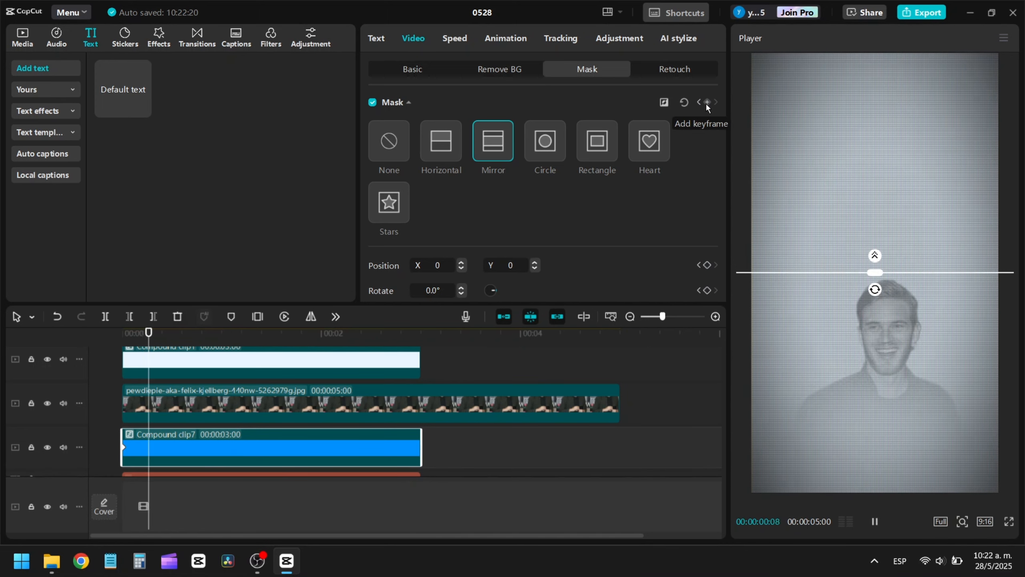
{"action": "key", "text": "space"}
{"action": "left_click", "coordinate": [706, 103]}
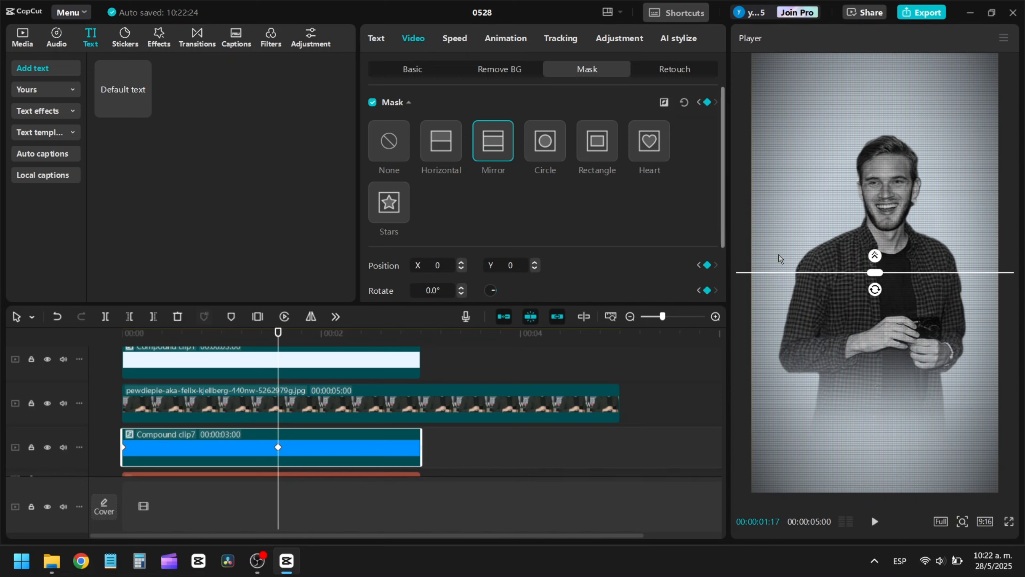
Step: Widen the Mirror mask into a band at the second keyframe, and move the two mask keyframes to 00:00:00:26 and 00:00:01:24
{"action": "left_click_drag", "start_coordinate": [875, 273], "coordinate": [881, 330]}
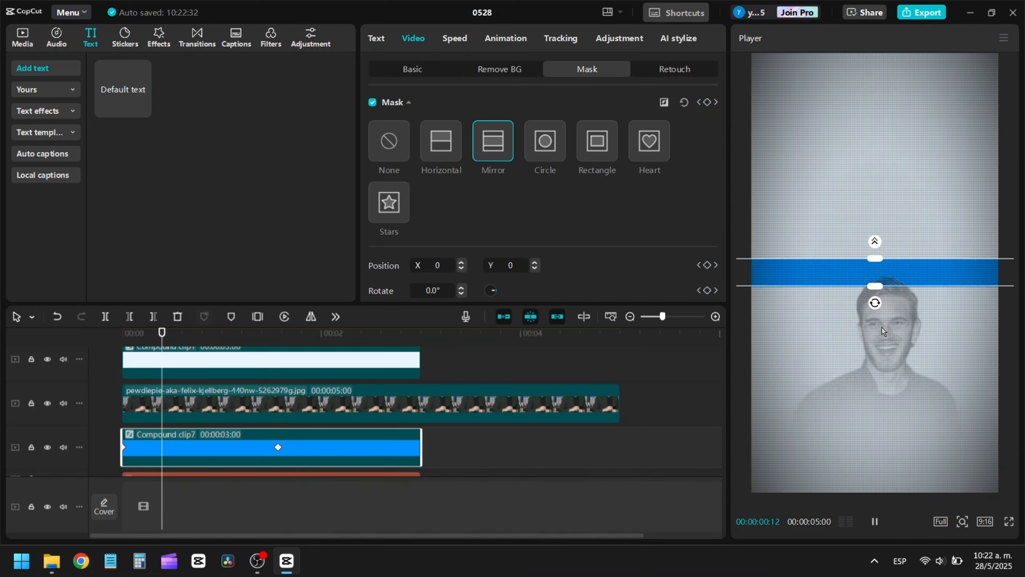
{"action": "left_click_drag", "start_coordinate": [161, 446], "coordinate": [324, 446]}
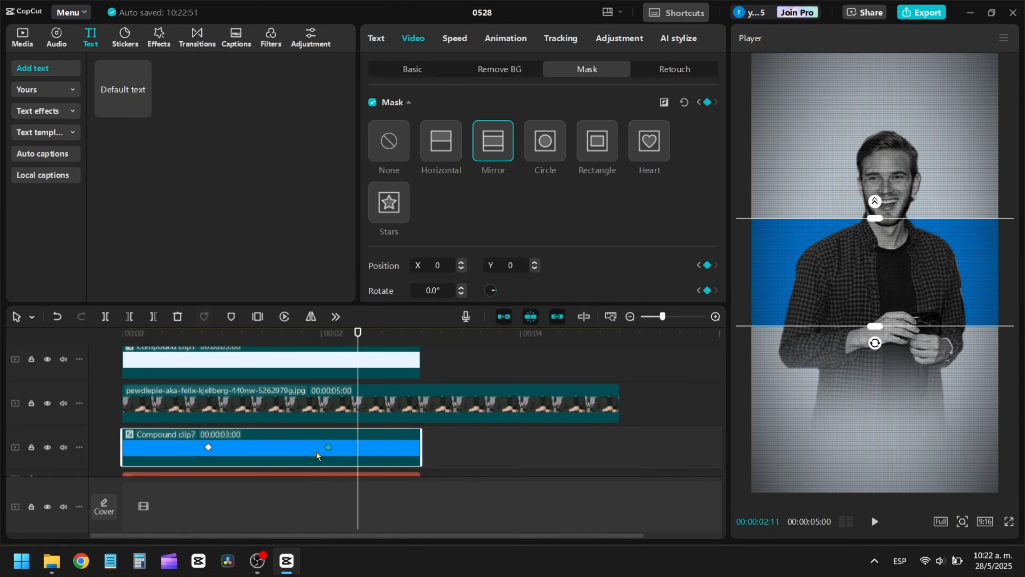
{"action": "left_click_drag", "start_coordinate": [278, 447], "coordinate": [301, 451]}
Step: Open the blue clip's mask keyframe graph, compare Circular Ease and Quad Ease, and apply Cubic Ease to the second keyframe
{"action": "key", "text": "alt+d"}
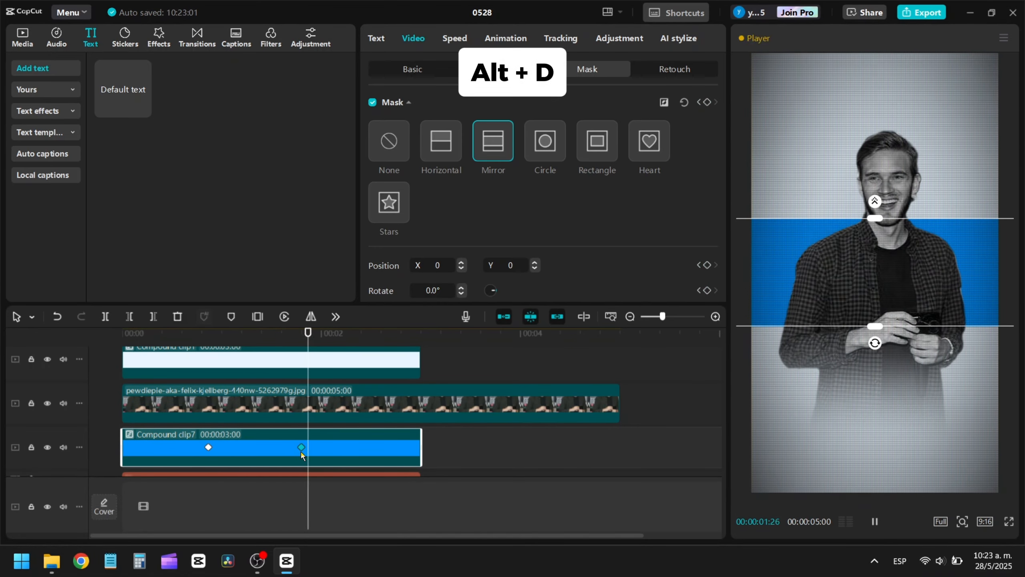
{"action": "left_click", "coordinate": [341, 395]}
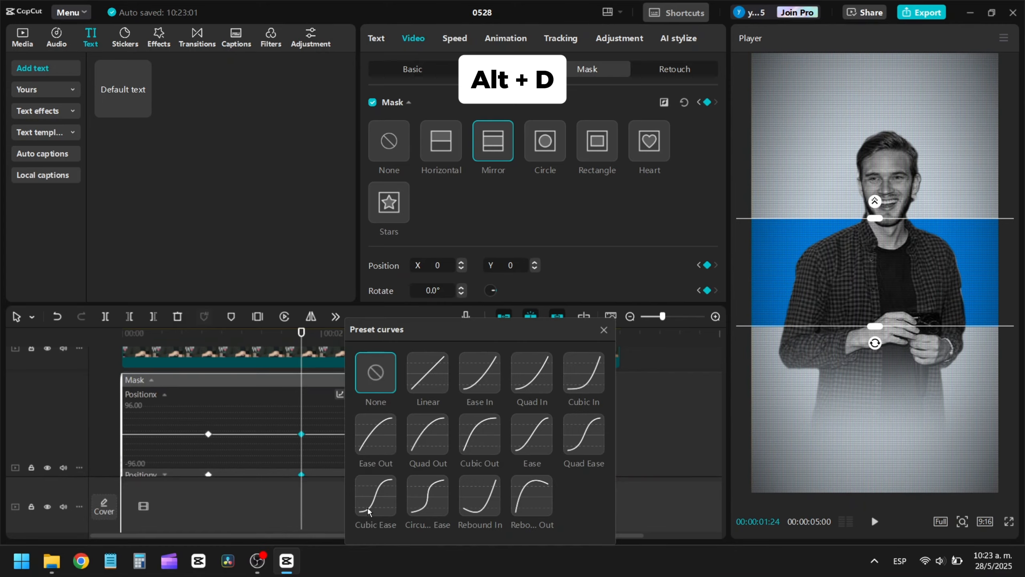
{"action": "left_click", "coordinate": [370, 507]}
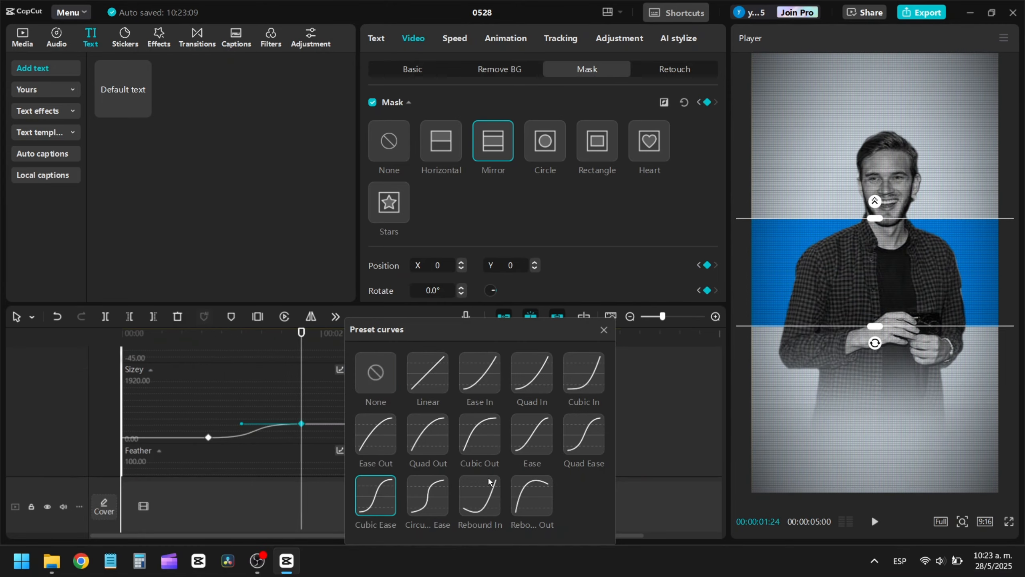
{"action": "left_click", "coordinate": [432, 499]}
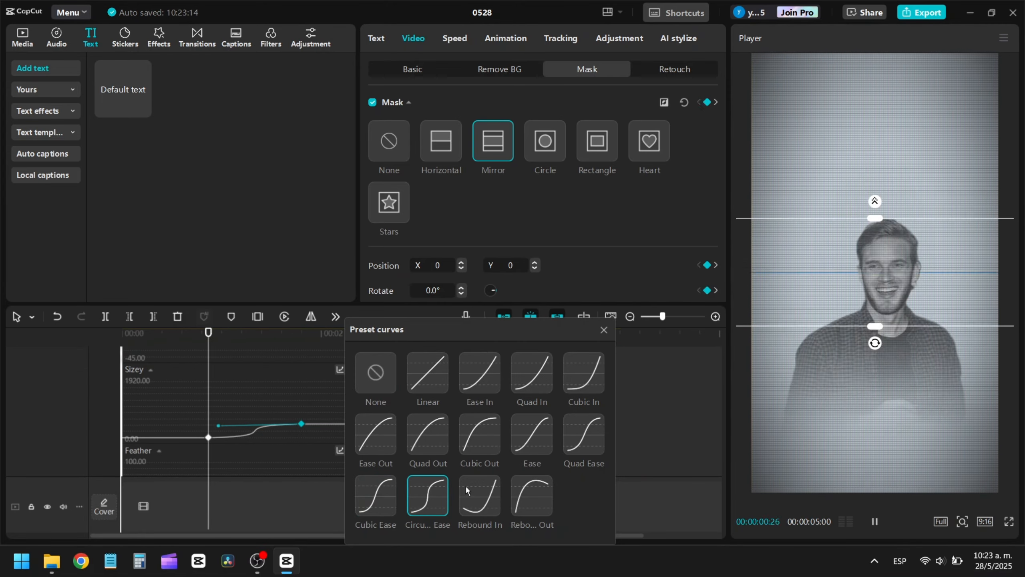
{"action": "left_click", "coordinate": [570, 446]}
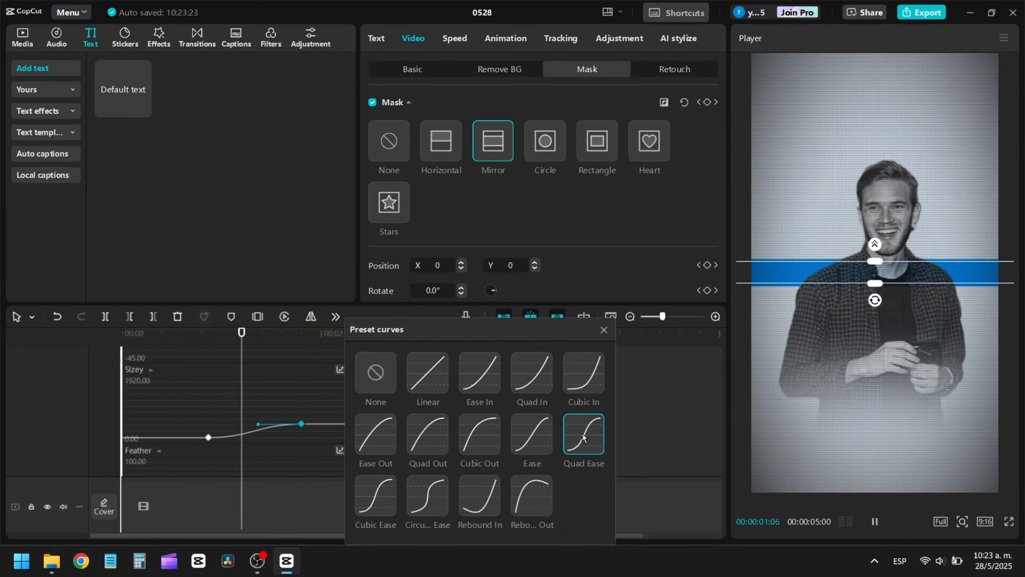
{"action": "left_click", "coordinate": [381, 495]}
{"action": "left_click", "coordinate": [603, 330]}
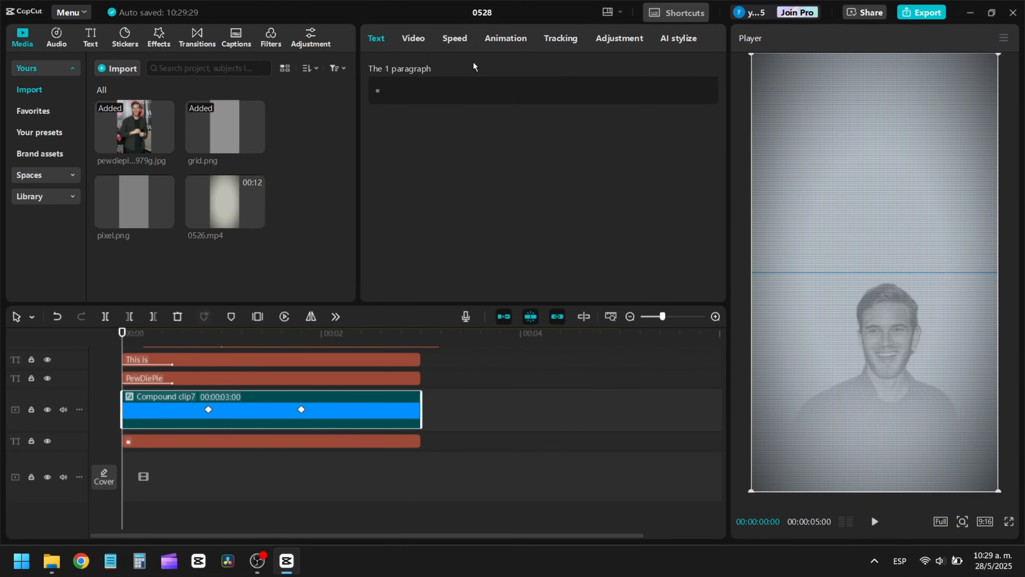
Step: Add a Blend keyframe to the blue compound clip at the timeline start and set its opacity there to 0%
{"action": "scroll", "coordinate": [585, 182], "scroll_direction": "down", "scroll_amount": 2}
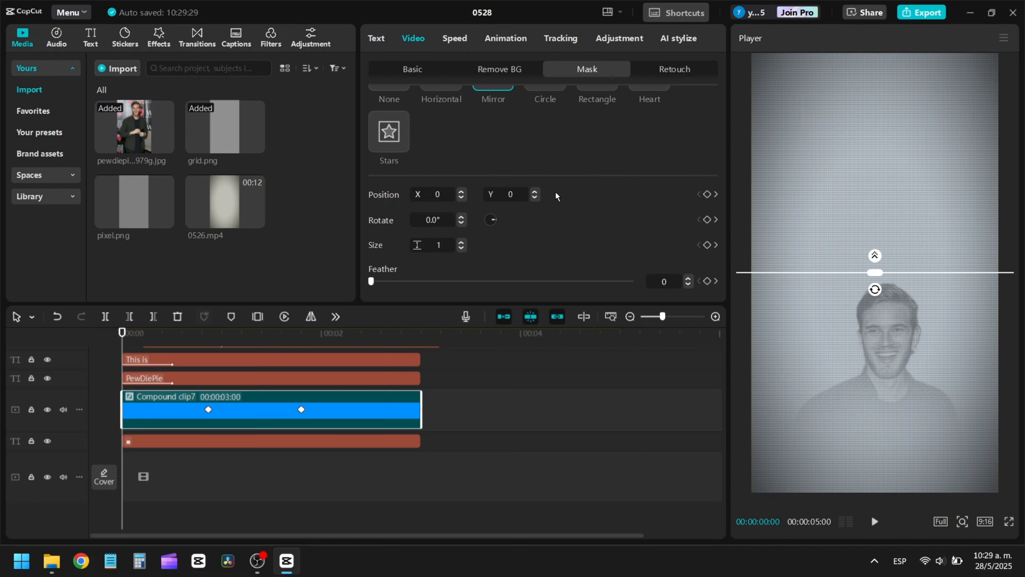
{"action": "left_click", "coordinate": [440, 74]}
{"action": "scroll", "coordinate": [581, 192], "scroll_direction": "down", "scroll_amount": 3}
{"action": "left_click", "coordinate": [707, 180]}
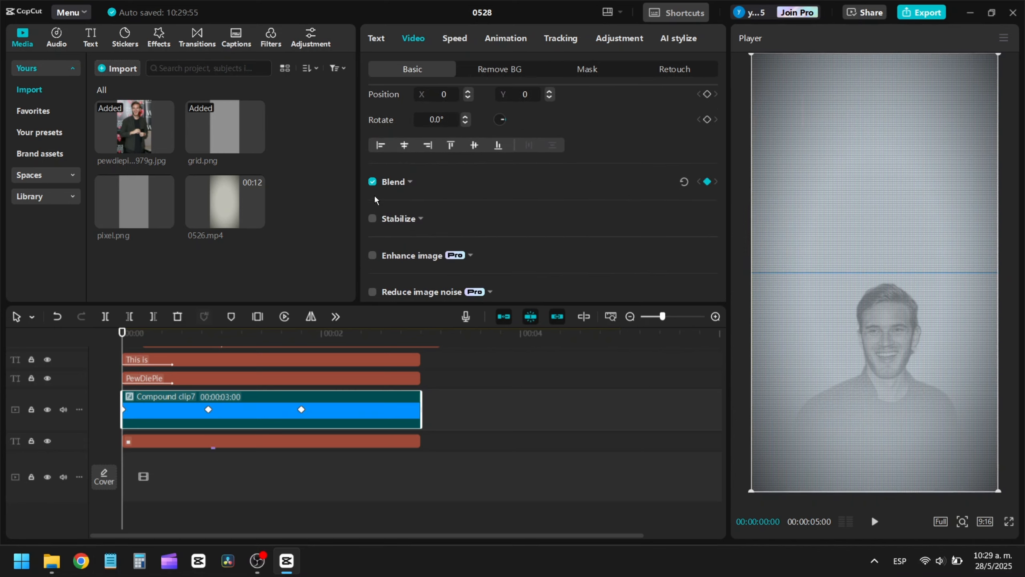
{"action": "left_click", "coordinate": [410, 182]}
{"action": "left_click_drag", "start_coordinate": [623, 243], "coordinate": [222, 241]}
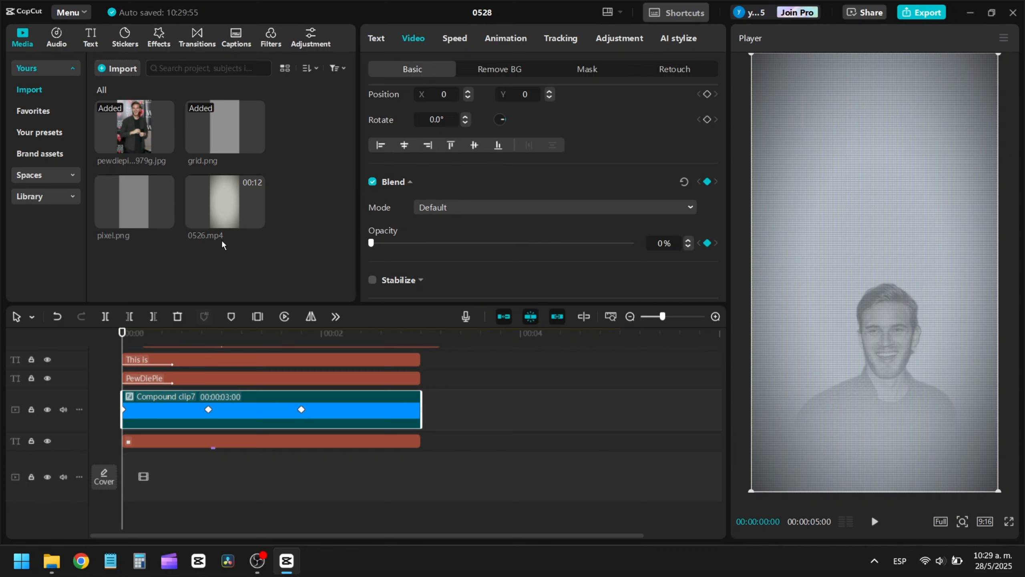
Step: Set the blue compound clip's opacity to 100% at the 00:00:00:26 keyframe and play the fade-in from the start
{"action": "left_click", "coordinate": [206, 409]}
{"action": "left_click_drag", "start_coordinate": [655, 246], "coordinate": [740, 251]}
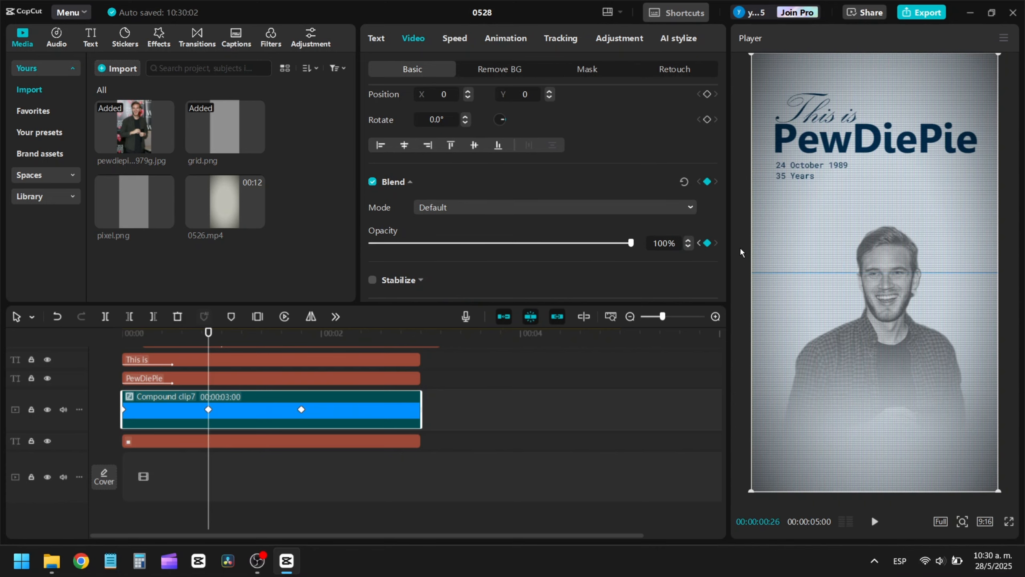
{"action": "left_click_drag", "start_coordinate": [214, 336], "coordinate": [77, 347]}
{"action": "key", "text": "space"}
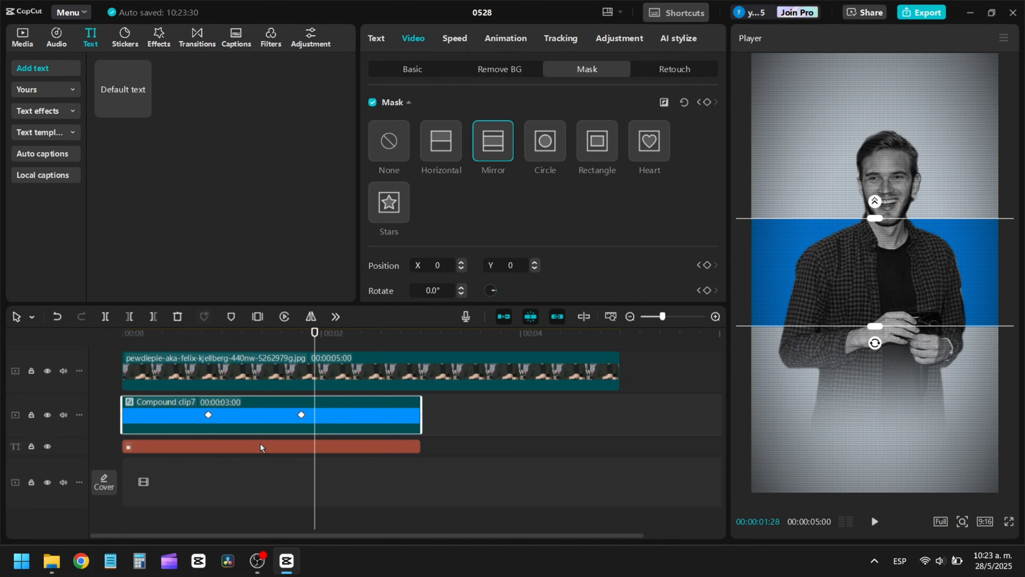
Step: Add a default text clip directly above the portrait clip, reading "PewDiePie" in dark blue Leelawadee Negrita
{"action": "scroll", "coordinate": [262, 444], "scroll_direction": "up", "scroll_amount": 2}
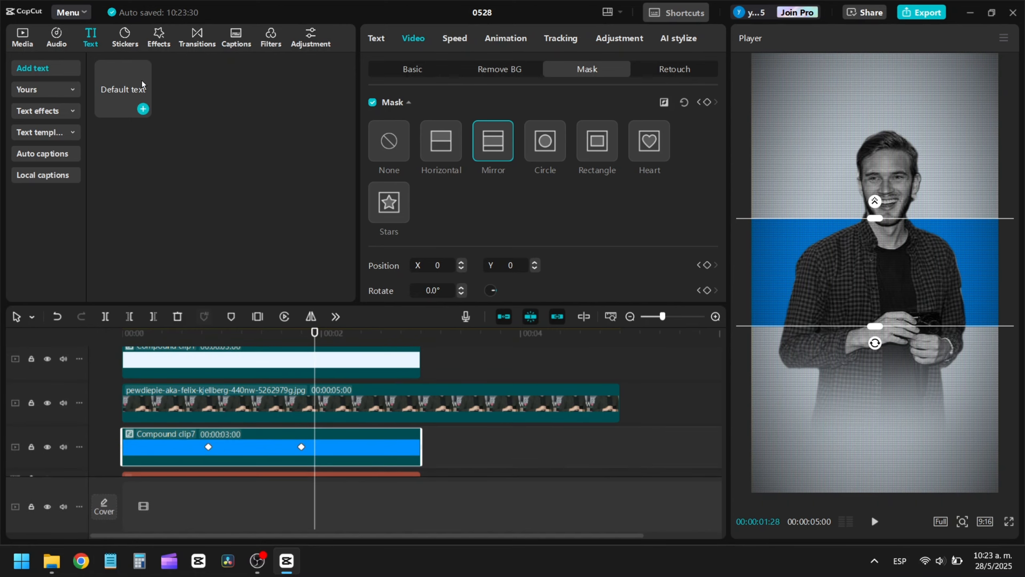
{"action": "left_click_drag", "start_coordinate": [142, 85], "coordinate": [119, 388]}
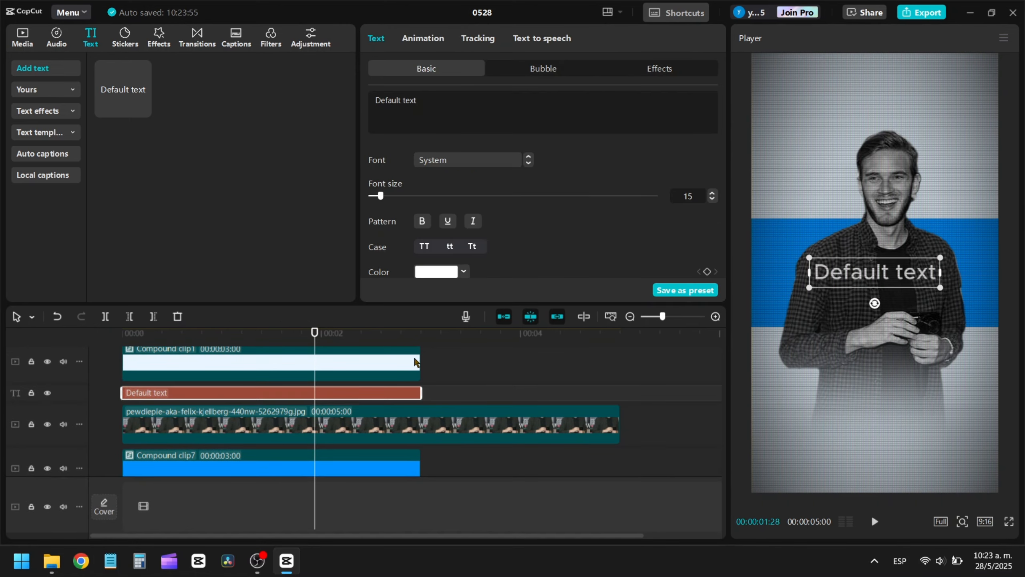
{"action": "left_click", "coordinate": [477, 160]}
{"action": "left_click", "coordinate": [469, 157]}
{"action": "key", "text": "ctrl+a"}
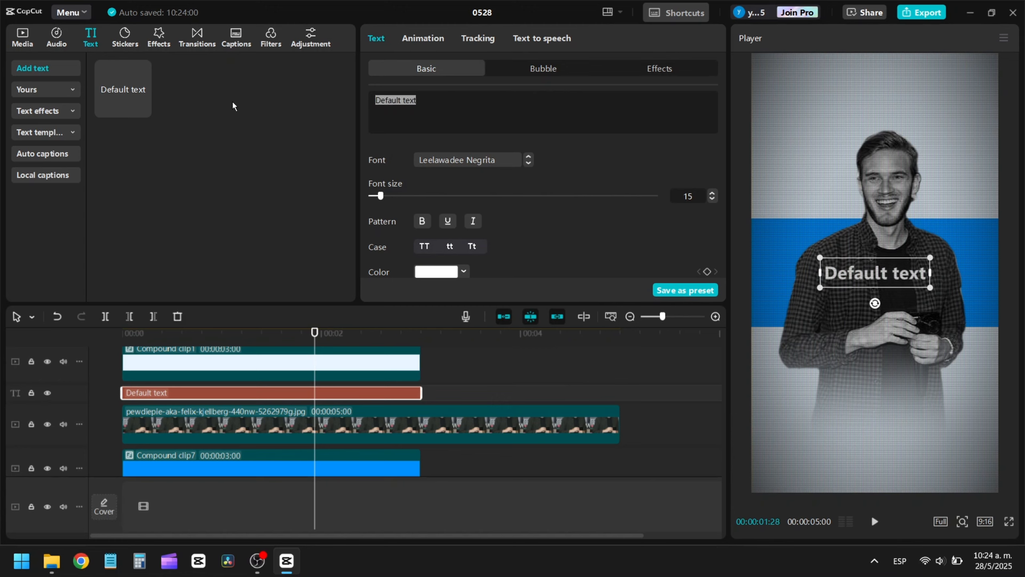
{"action": "type", "text": "PewDiePie"}
{"action": "left_click", "coordinate": [445, 273]}
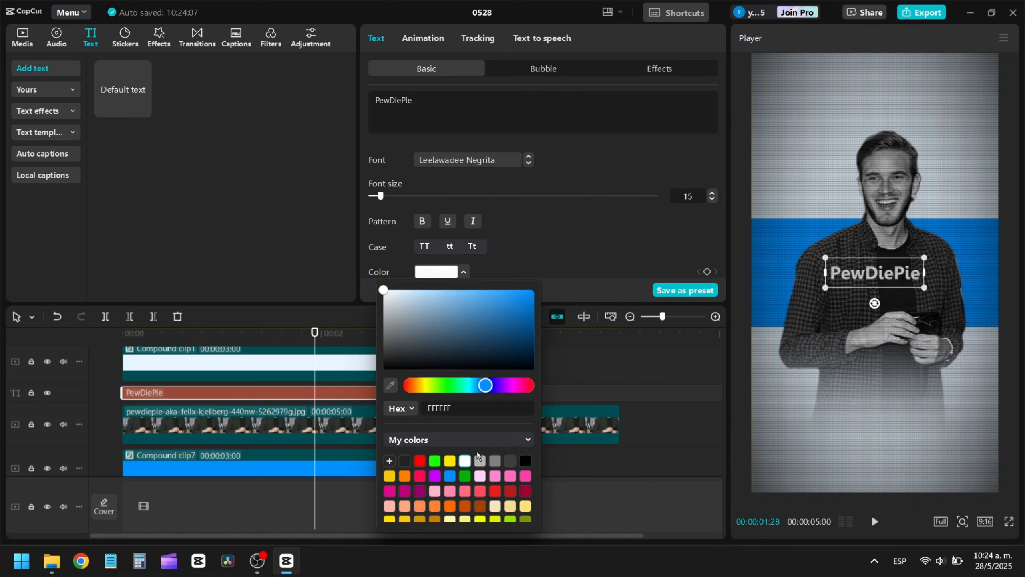
{"action": "left_click", "coordinate": [476, 458]}
Step: Enlarge the PewDiePie title to size 34 near the frame's upper edge and place its clip beneath the portrait layer
{"action": "left_click_drag", "start_coordinate": [849, 281], "coordinate": [850, 122]}
{"action": "mouse_move", "coordinate": [381, 196]}
{"action": "left_mouse_down"}
{"action": "mouse_move", "coordinate": [428, 196]}
{"action": "mouse_move", "coordinate": [382, 196]}
{"action": "mouse_move", "coordinate": [399, 197]}
{"action": "left_mouse_up"}
{"action": "left_click_drag", "start_coordinate": [868, 114], "coordinate": [872, 136]}
{"action": "left_click_drag", "start_coordinate": [379, 393], "coordinate": [379, 437]}
Step: Duplicate the title as "This is" in Kunstler Script, shrink it and place it just above the start of PewDiePie
{"action": "key", "text": "ctrl+c"}
{"action": "key", "text": "ctrl+v"}
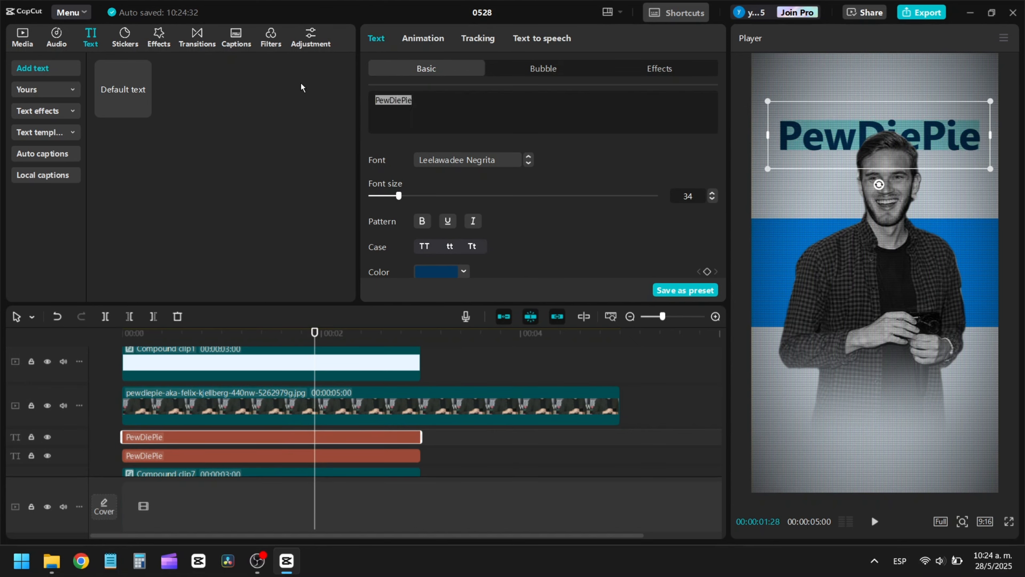
{"action": "type", "text": "This is"}
{"action": "left_click", "coordinate": [444, 160]}
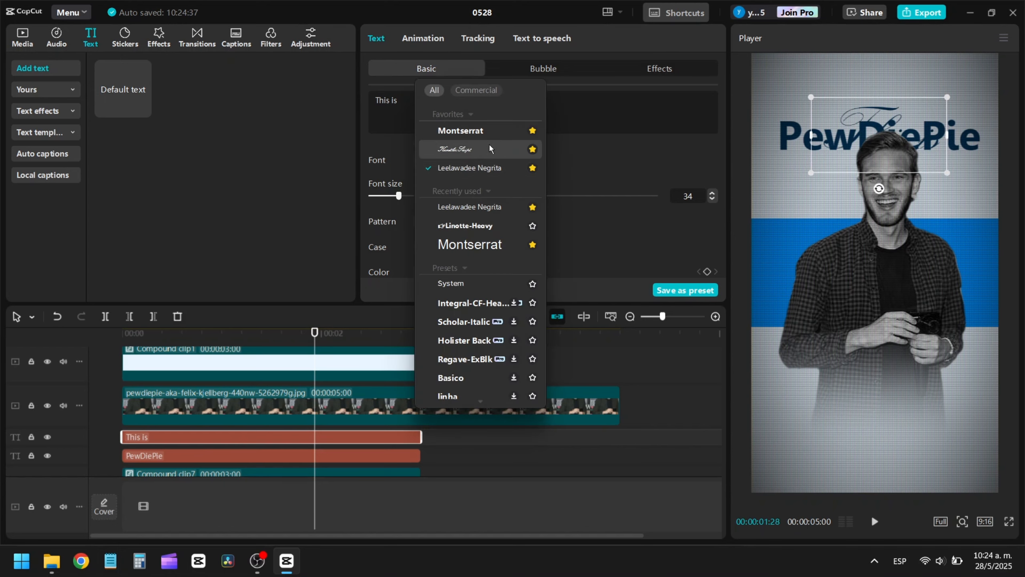
{"action": "left_click", "coordinate": [488, 146]}
{"action": "left_click_drag", "start_coordinate": [948, 63], "coordinate": [871, 77]}
{"action": "left_click_drag", "start_coordinate": [839, 112], "coordinate": [830, 119]}
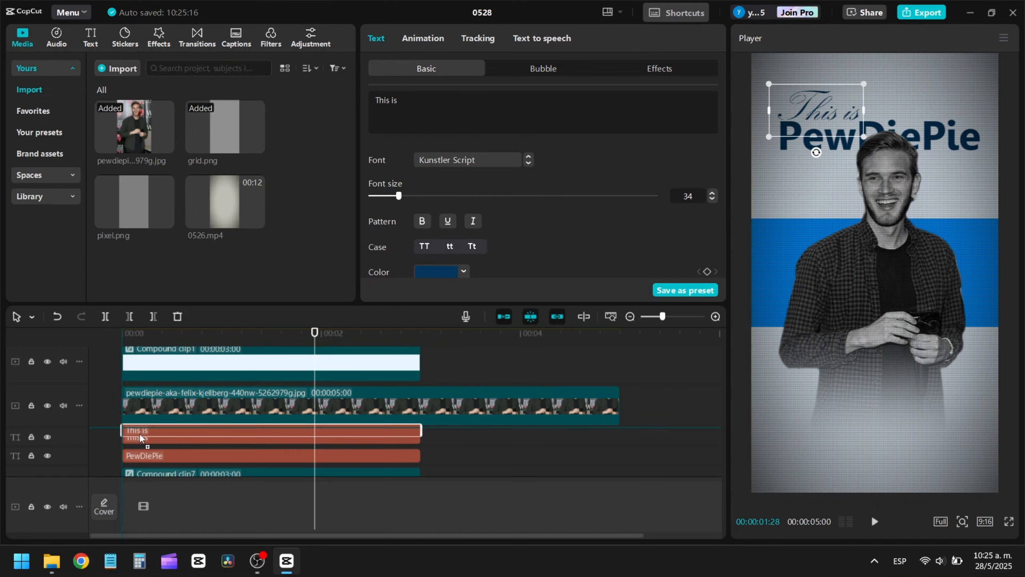
Step: Duplicate the "This is" text and replace its content with the birth date and "35 Years" on a second line
{"action": "key", "text": "ctrl+v"}
{"action": "type", "text": "24 October 1989"}
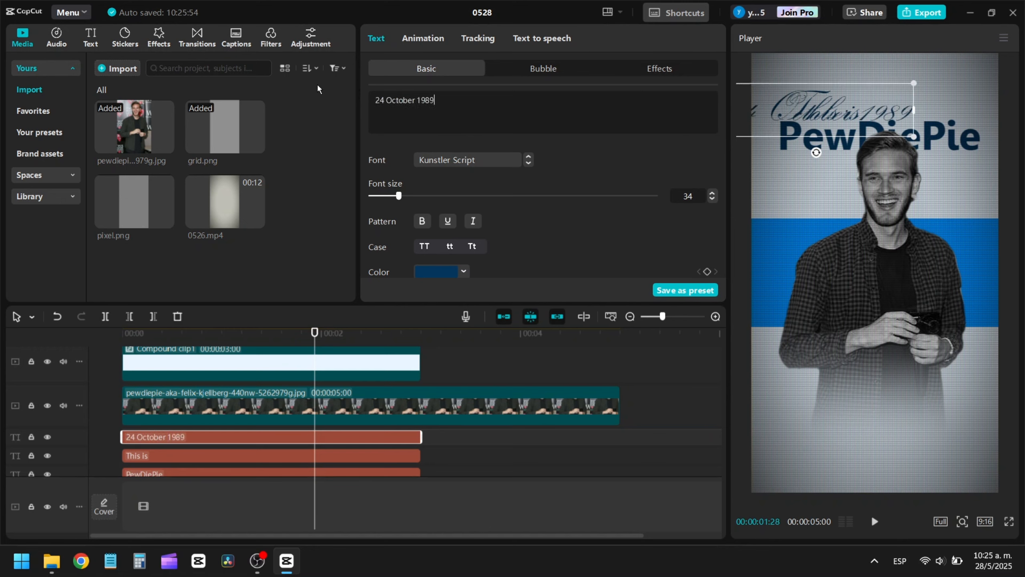
{"action": "key", "text": "Return"}
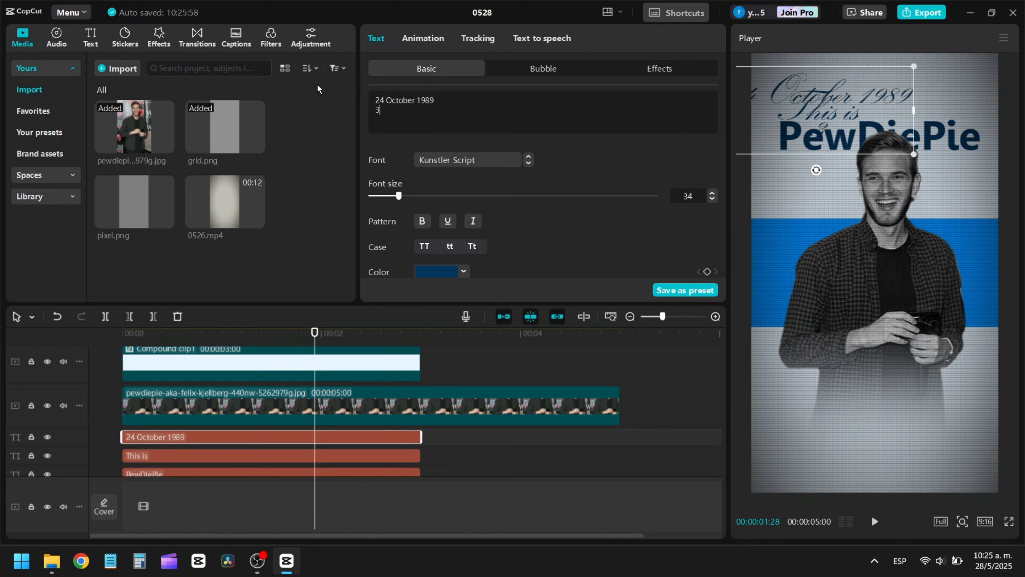
{"action": "type", "text": "35 Ye"}
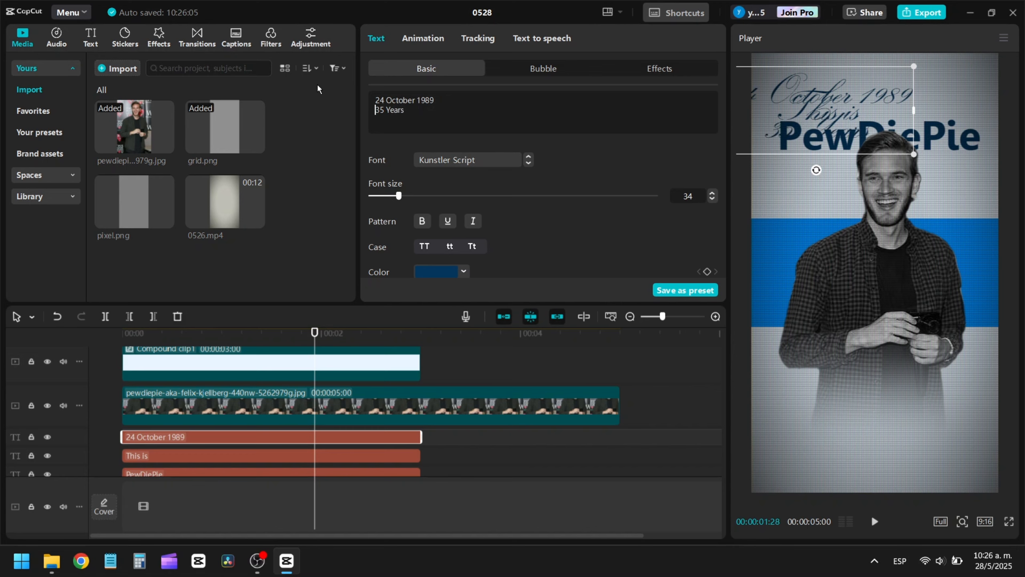
{"action": "type", "text": "ars"}
{"action": "key", "text": "Home"}
Step: Set the date text to left-aligned Roboto Mono Regular at size 18 and move it below the PewDiePie title
{"action": "left_click", "coordinate": [484, 160]}
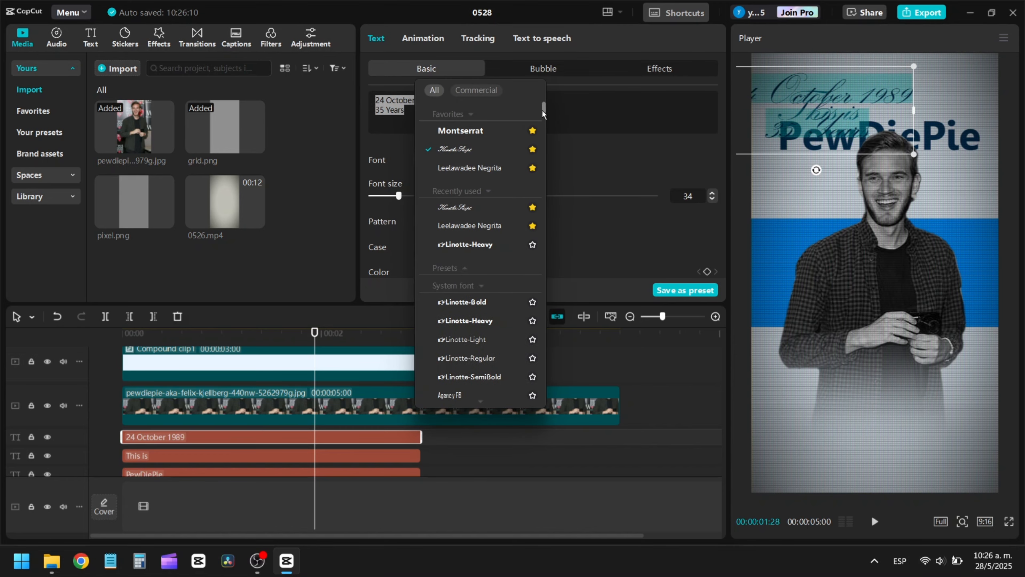
{"action": "left_click_drag", "start_coordinate": [543, 107], "coordinate": [543, 325]}
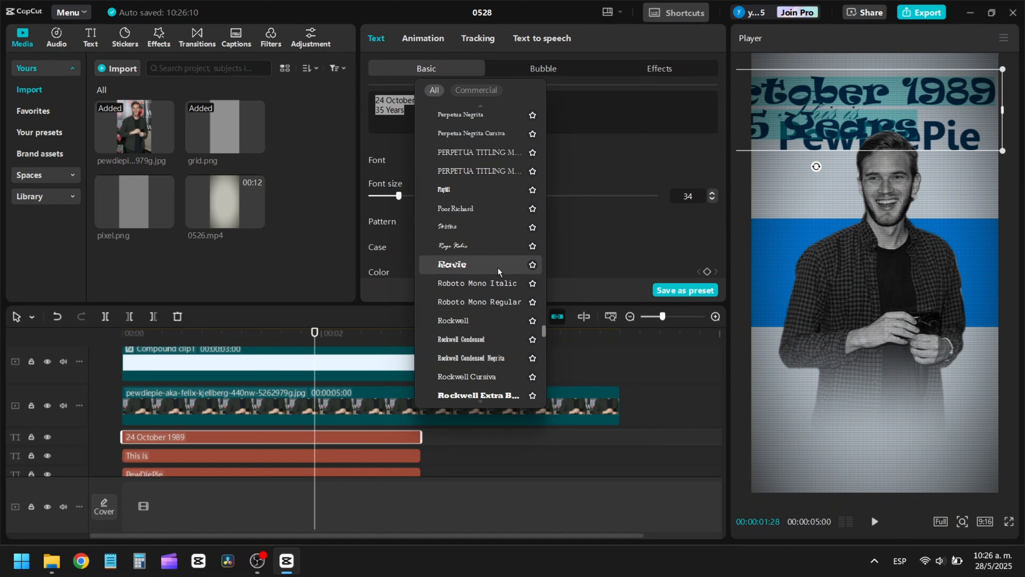
{"action": "left_click", "coordinate": [480, 301]}
{"action": "left_click_drag", "start_coordinate": [399, 195], "coordinate": [382, 196]}
{"action": "scroll", "coordinate": [446, 229], "scroll_direction": "down", "scroll_amount": 3}
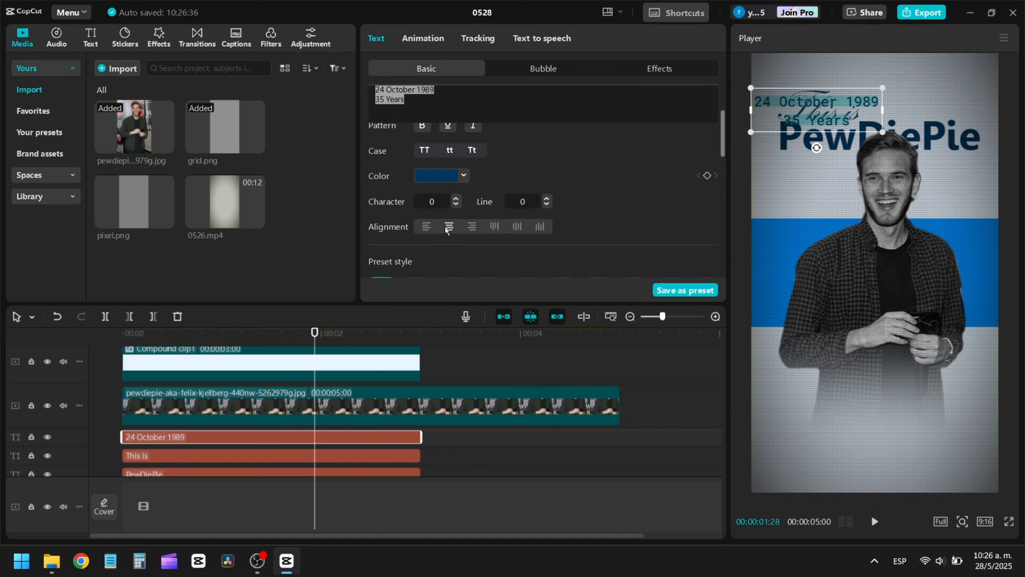
{"action": "left_click_drag", "start_coordinate": [790, 129], "coordinate": [802, 189]}
Step: Compare other fonts such as IBM Plex Mono Regular on the date text, keeping Roboto Mono Regular
{"action": "scroll", "coordinate": [484, 182], "scroll_direction": "up", "scroll_amount": 3}
{"action": "left_click", "coordinate": [485, 159]}
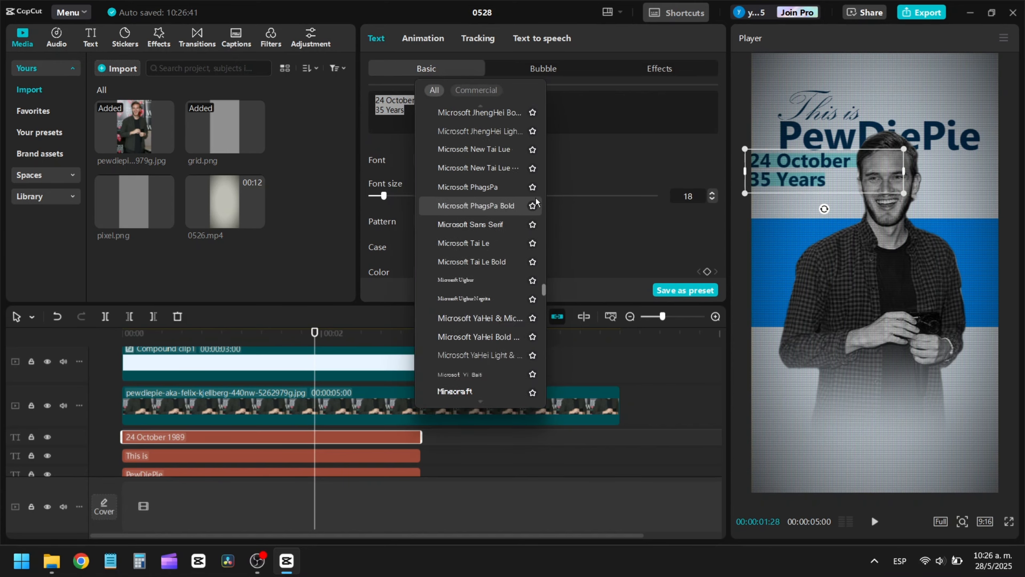
{"action": "scroll", "coordinate": [524, 209], "scroll_direction": "up", "scroll_amount": 5}
{"action": "scroll", "coordinate": [509, 242], "scroll_direction": "up", "scroll_amount": 6}
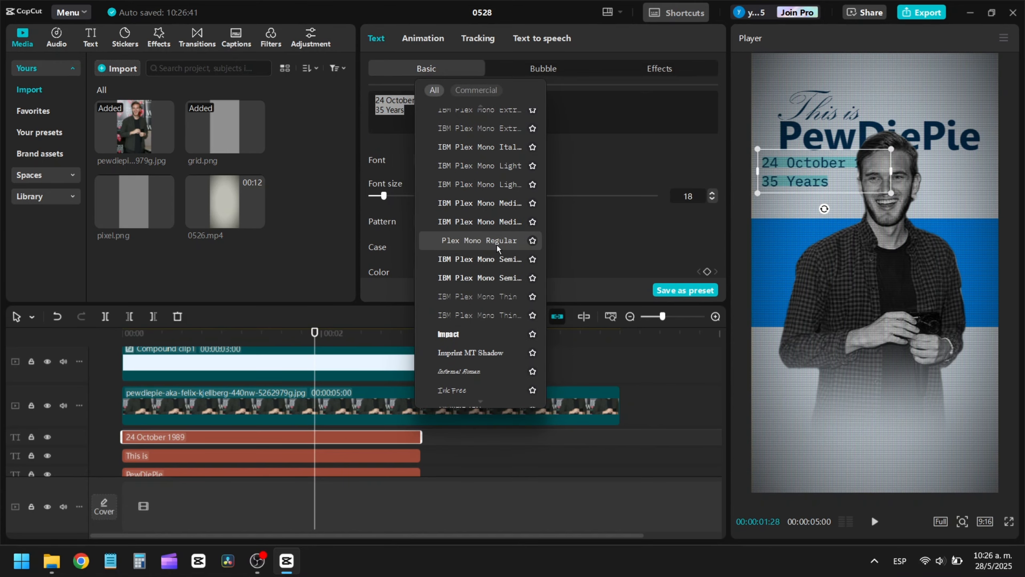
{"action": "scroll", "coordinate": [498, 259], "scroll_direction": "down", "scroll_amount": 15}
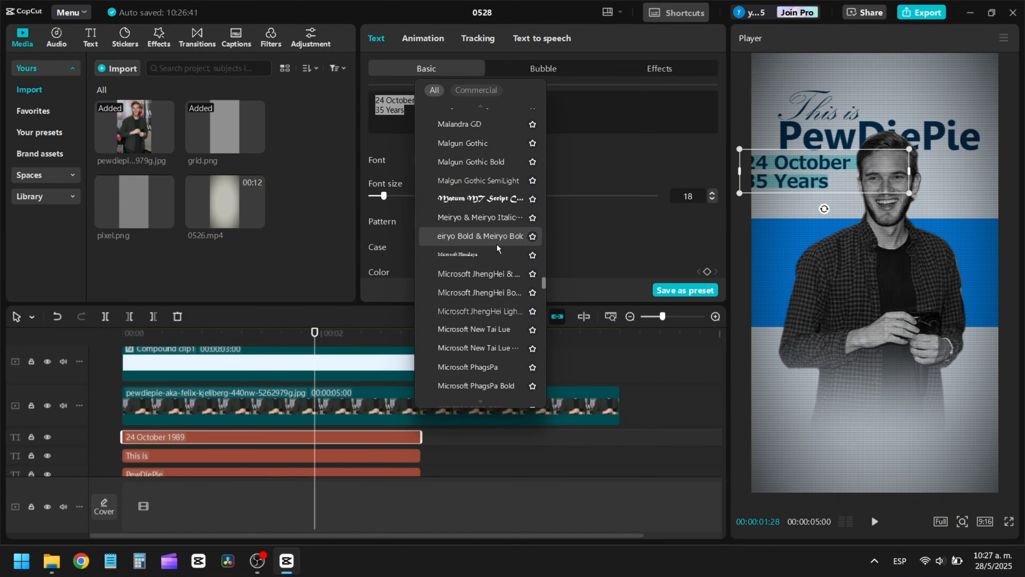
{"action": "scroll", "coordinate": [496, 247], "scroll_direction": "down", "scroll_amount": 5}
{"action": "left_click", "coordinate": [476, 359]}
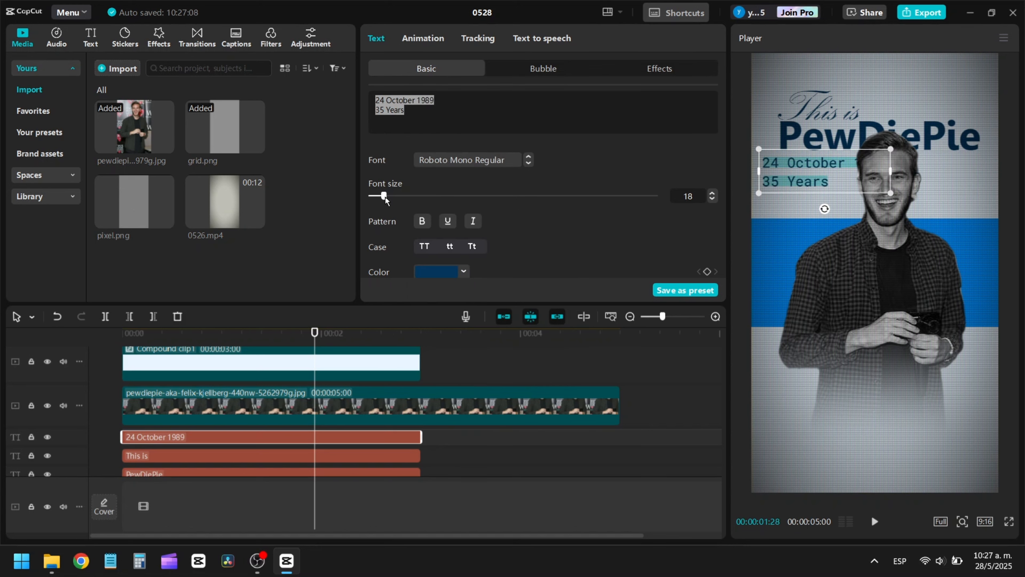
Step: Reduce the date text to font size 11 and align it under the start of the PewDiePie title
{"action": "left_click_drag", "start_coordinate": [384, 196], "coordinate": [377, 197]}
{"action": "left_click", "coordinate": [781, 206]}
{"action": "left_click", "coordinate": [148, 435]}
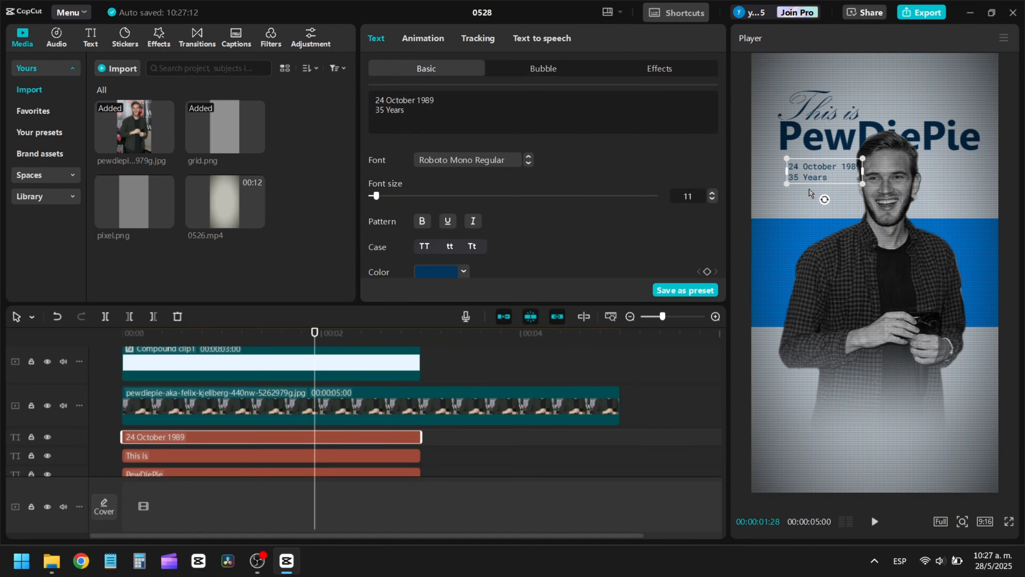
{"action": "mouse_move", "coordinate": [794, 181]}
{"action": "left_mouse_down"}
{"action": "mouse_move", "coordinate": [766, 213]}
{"action": "mouse_move", "coordinate": [783, 181]}
{"action": "left_mouse_up"}
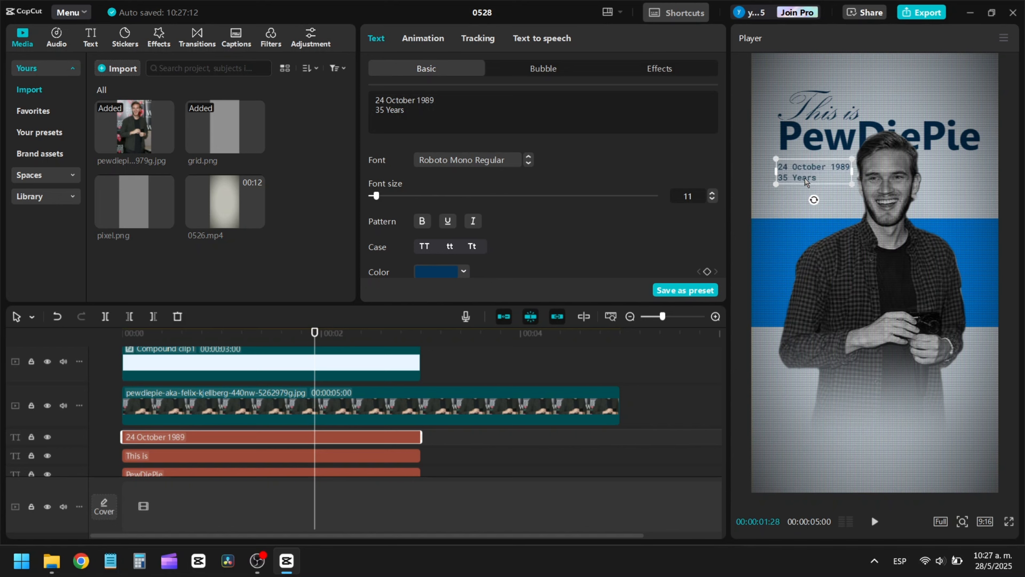
Step: Recentre the PewDiePie title and realign the "This is" and date texts with its left edge
{"action": "left_click", "coordinate": [228, 475]}
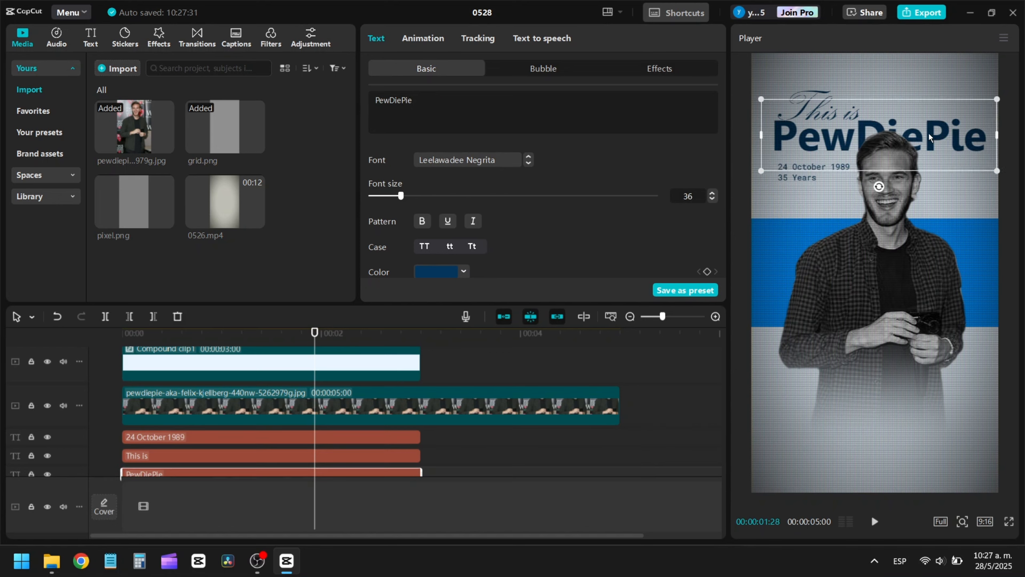
{"action": "left_click_drag", "start_coordinate": [929, 137], "coordinate": [934, 140]}
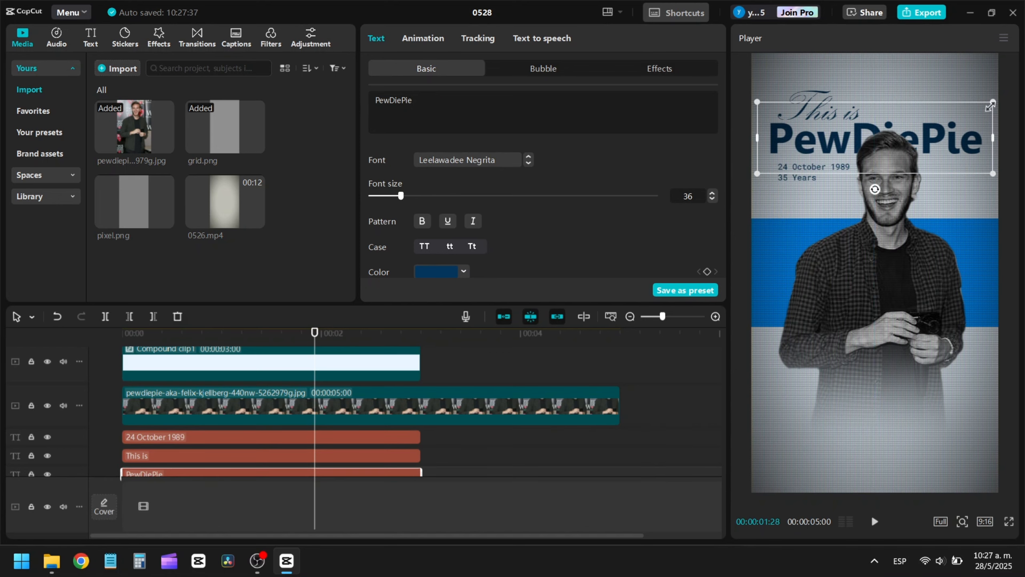
{"action": "left_click", "coordinate": [794, 111]}
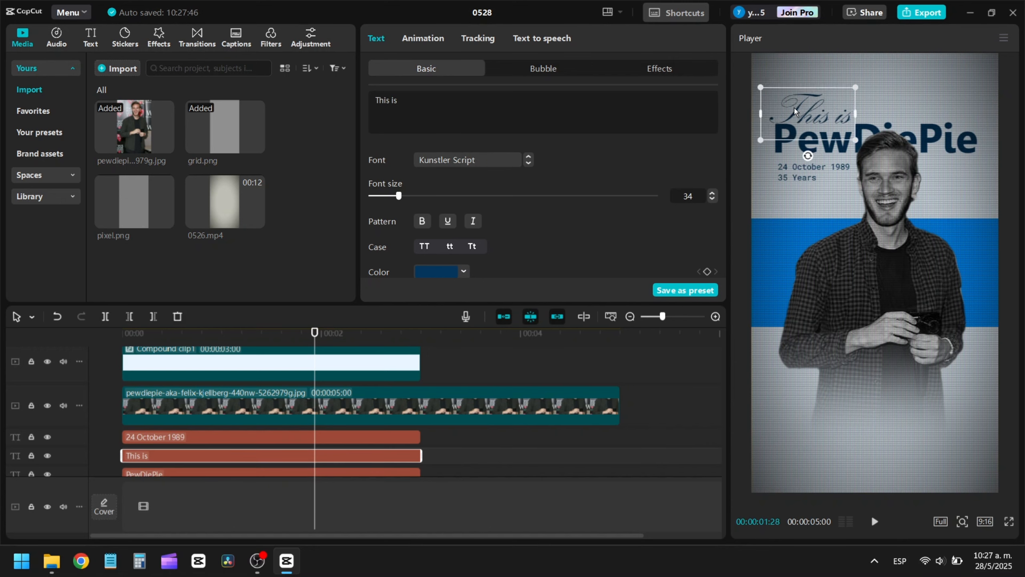
{"action": "left_click_drag", "start_coordinate": [794, 108], "coordinate": [800, 106]}
{"action": "left_click", "coordinate": [246, 438]}
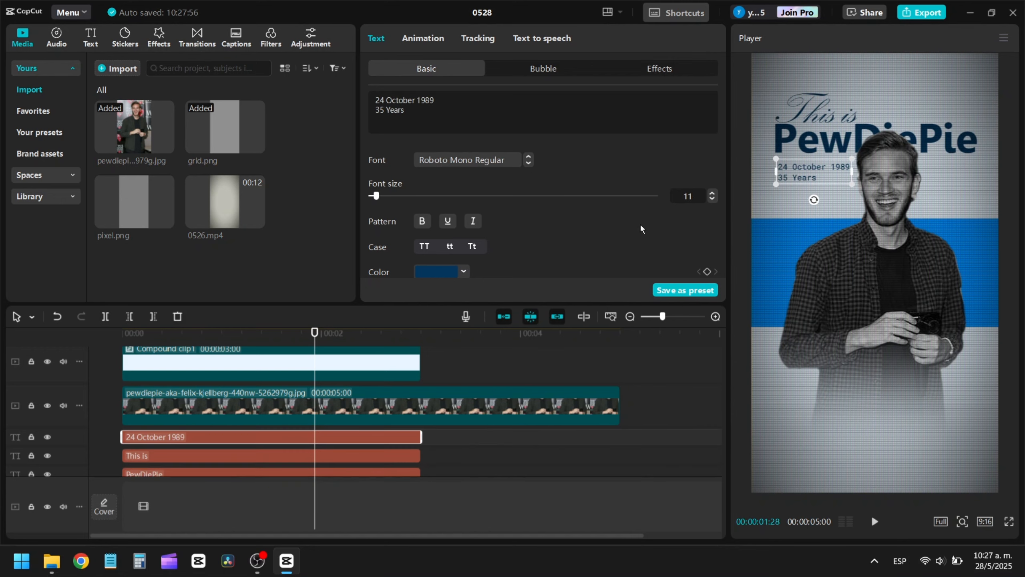
{"action": "scroll", "coordinate": [486, 209], "scroll_direction": "down", "scroll_amount": 2}
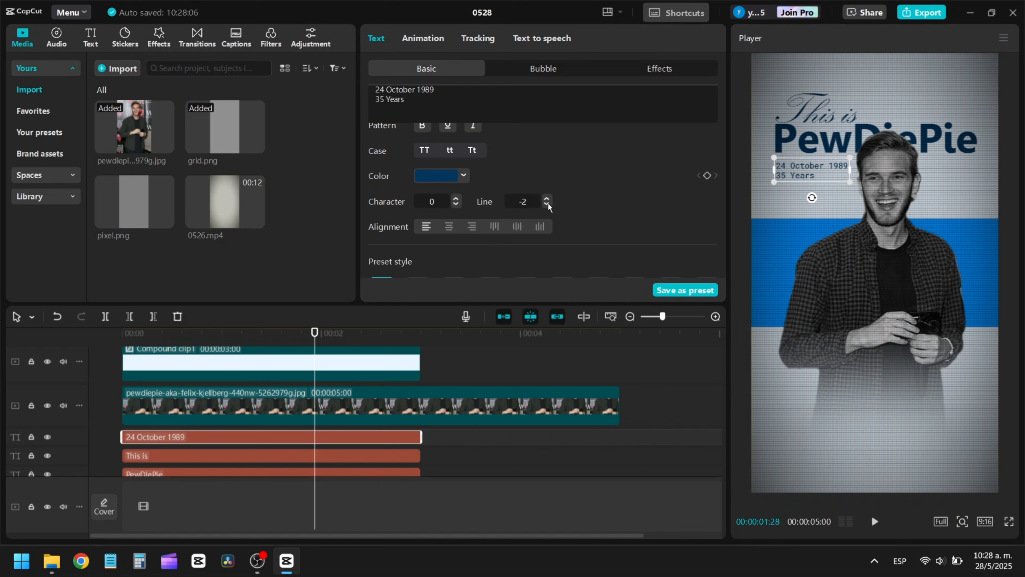
Step: Apply the Typewriter In animation to the "This is" text
{"action": "left_click_drag", "start_coordinate": [318, 333], "coordinate": [121, 329]}
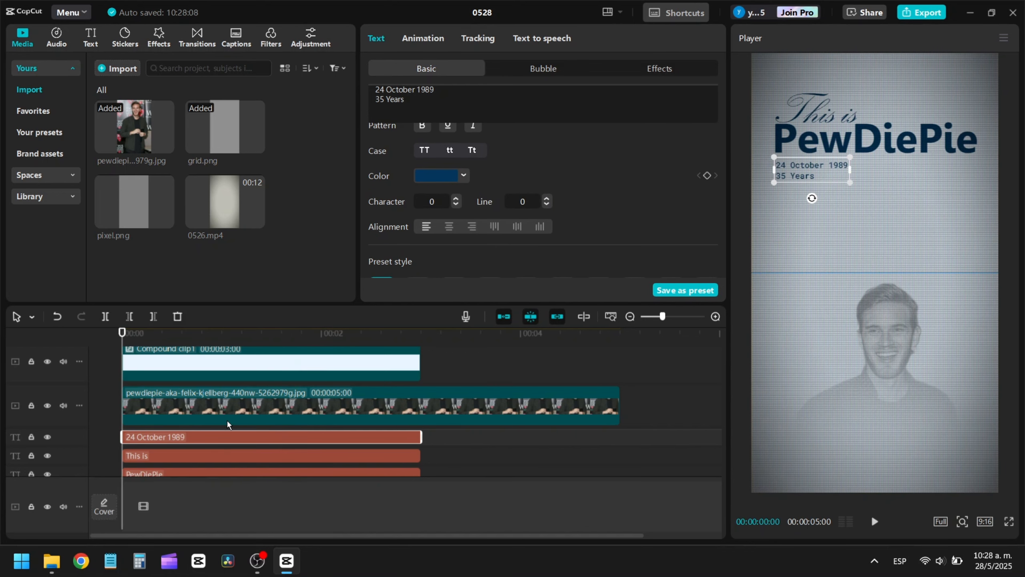
{"action": "left_click", "coordinate": [227, 424]}
{"action": "left_click", "coordinate": [227, 455]}
{"action": "left_click", "coordinate": [423, 38]}
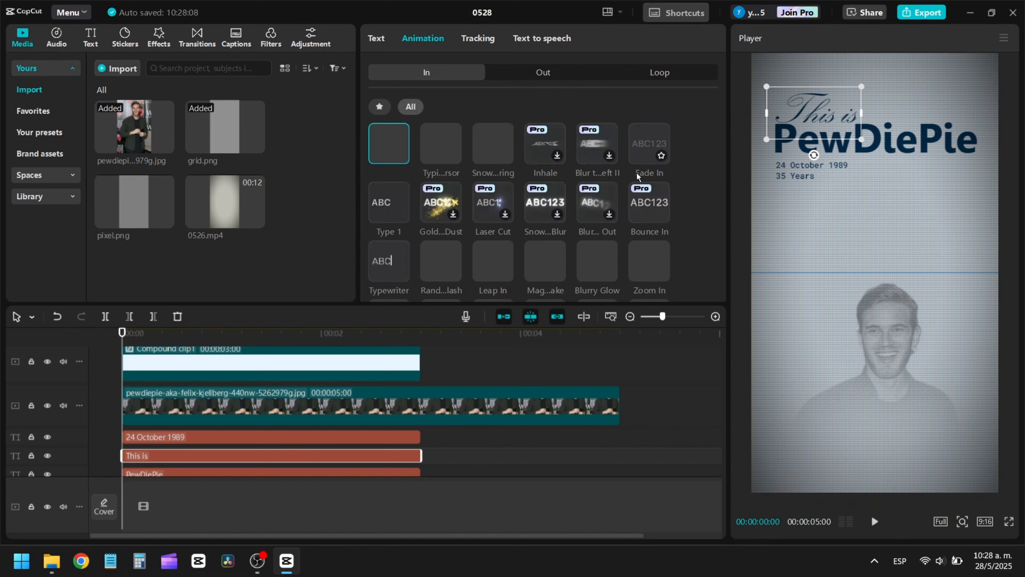
{"action": "left_click", "coordinate": [389, 260]}
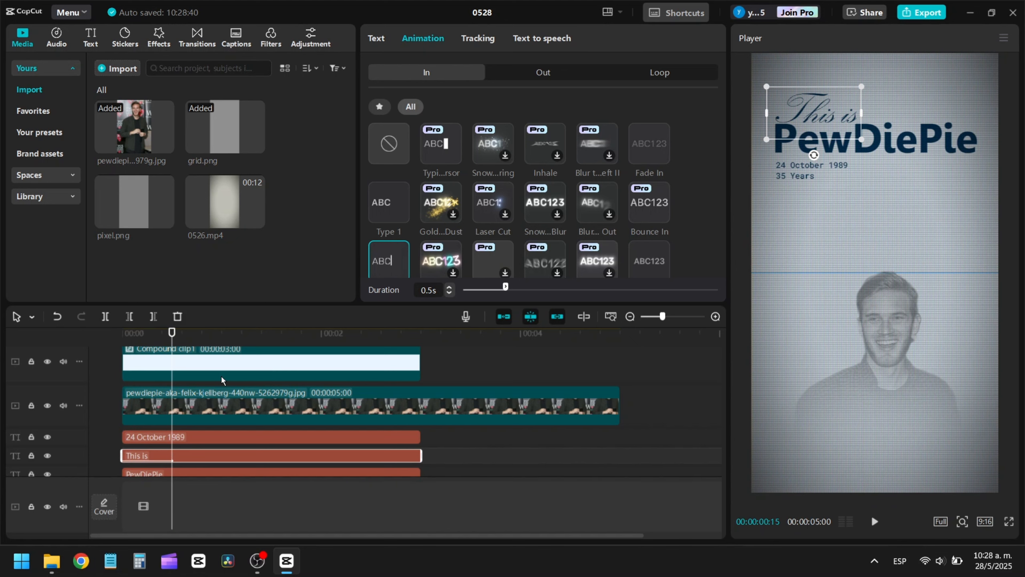
Step: Apply the Fade In animation to the PewDiePie title
{"action": "left_click", "coordinate": [202, 474]}
{"action": "left_click", "coordinate": [419, 39]}
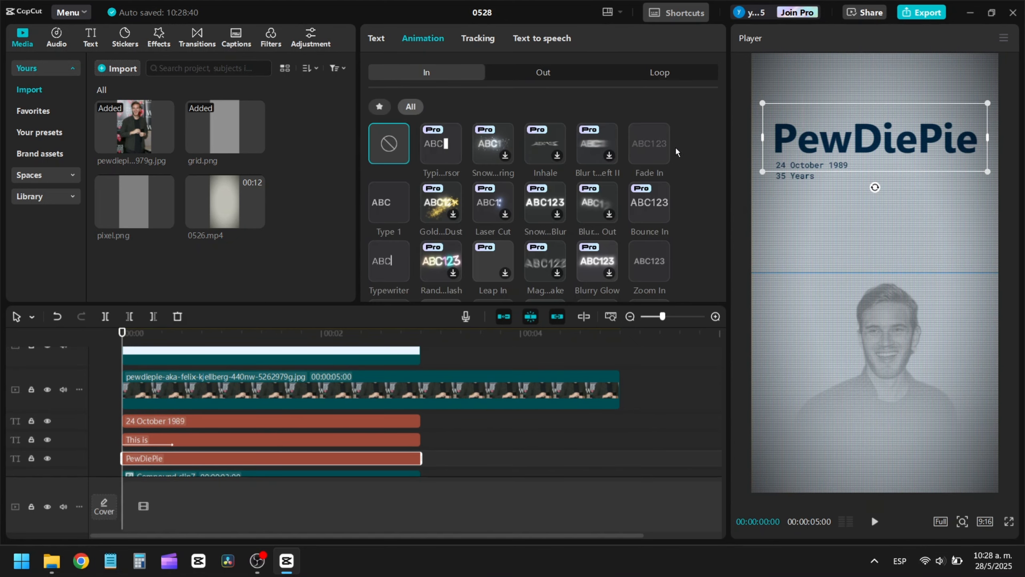
{"action": "left_click", "coordinate": [660, 140]}
Step: Try Zoom In and other In animations on the date text, and apply Typewriter to it
{"action": "left_click", "coordinate": [266, 421]}
{"action": "left_click", "coordinate": [425, 39]}
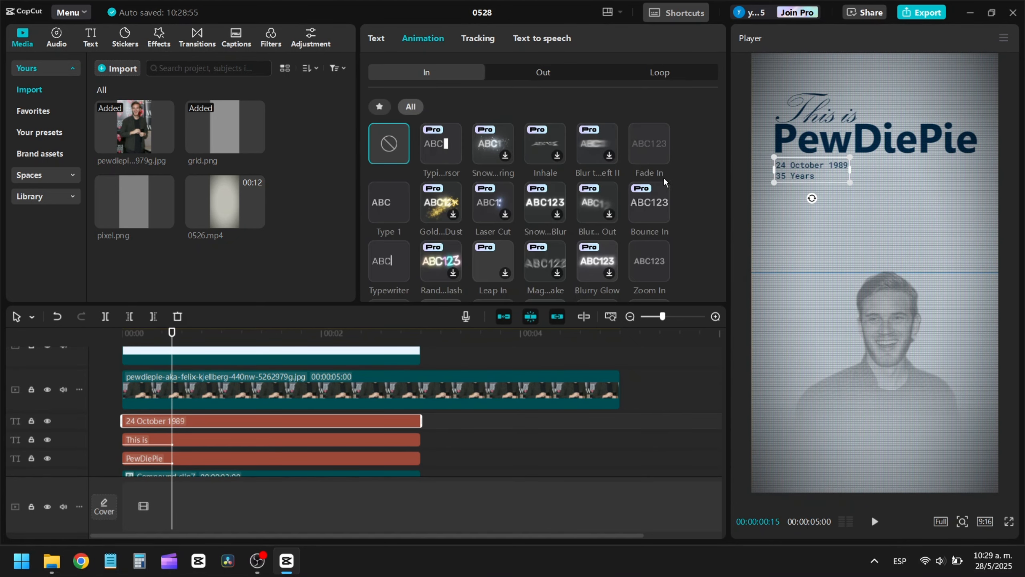
{"action": "scroll", "coordinate": [663, 176], "scroll_direction": "down", "scroll_amount": 1}
{"action": "left_click", "coordinate": [642, 207]}
{"action": "scroll", "coordinate": [641, 205], "scroll_direction": "down", "scroll_amount": 1}
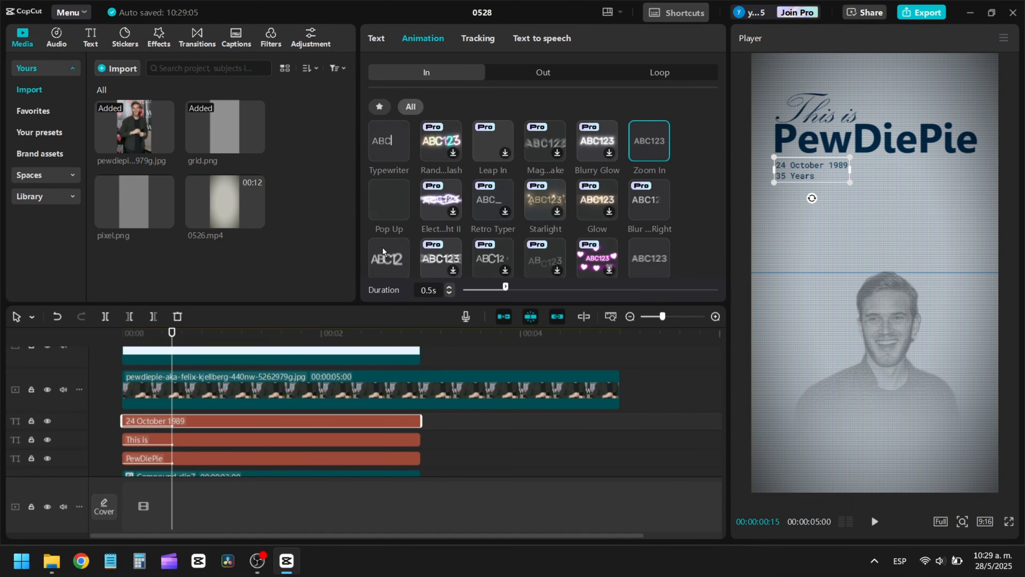
{"action": "left_click", "coordinate": [654, 260]}
{"action": "scroll", "coordinate": [658, 261], "scroll_direction": "down", "scroll_amount": 1}
{"action": "scroll", "coordinate": [646, 246], "scroll_direction": "up", "scroll_amount": 2}
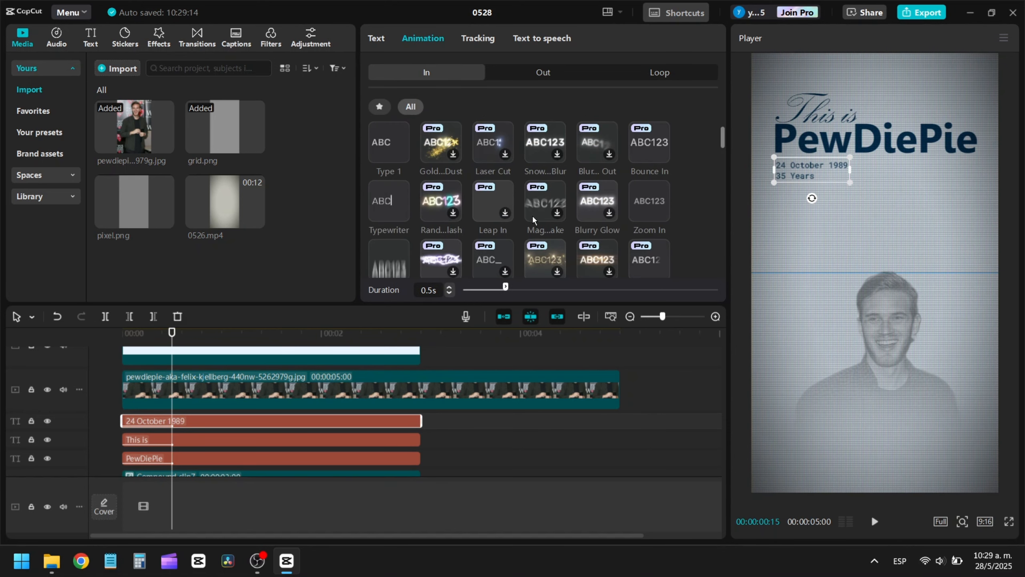
{"action": "left_click", "coordinate": [397, 201]}
Step: Shift the date text clip to start at about 00:00:00:06 and set its Typewriter duration to 0.8s
{"action": "left_click_drag", "start_coordinate": [261, 423], "coordinate": [281, 424]}
{"action": "key", "text": "space"}
{"action": "left_click", "coordinate": [449, 287]}
{"action": "left_click", "coordinate": [449, 288]}
{"action": "left_click", "coordinate": [449, 288]}
{"action": "left_click", "coordinate": [449, 287]}
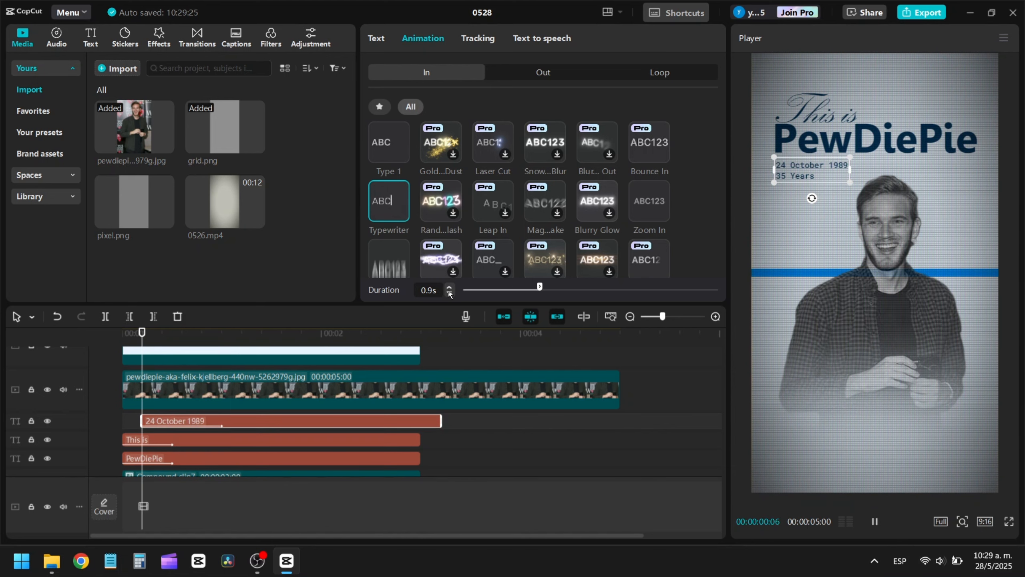
{"action": "left_click", "coordinate": [448, 287]}
{"action": "left_click", "coordinate": [448, 288]}
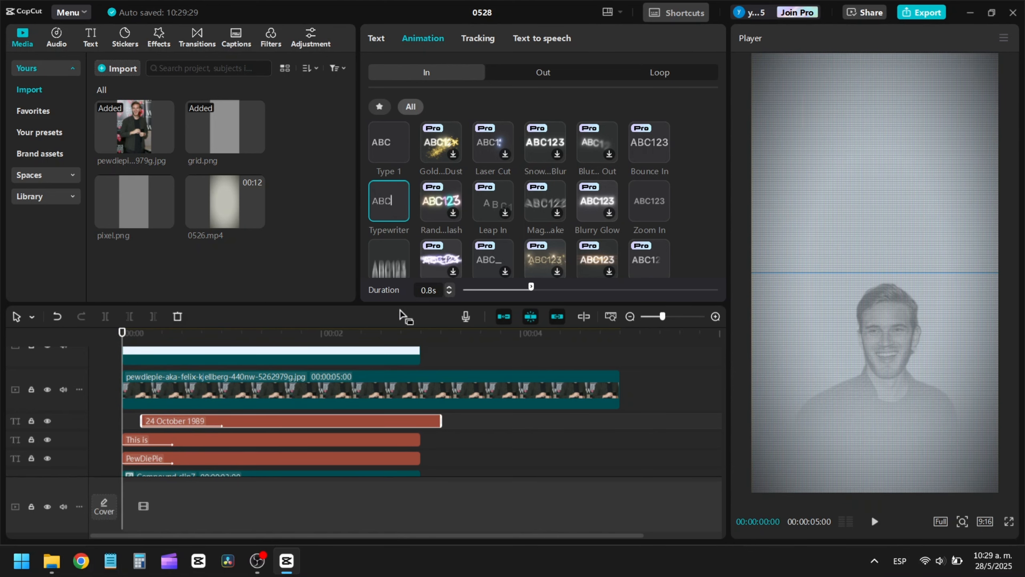
Step: Duplicate the date text clip onto a new track above it and replace the copy's text with the "Born and raised in Gothenburg" biography paragraph
{"action": "left_click", "coordinate": [394, 420]}
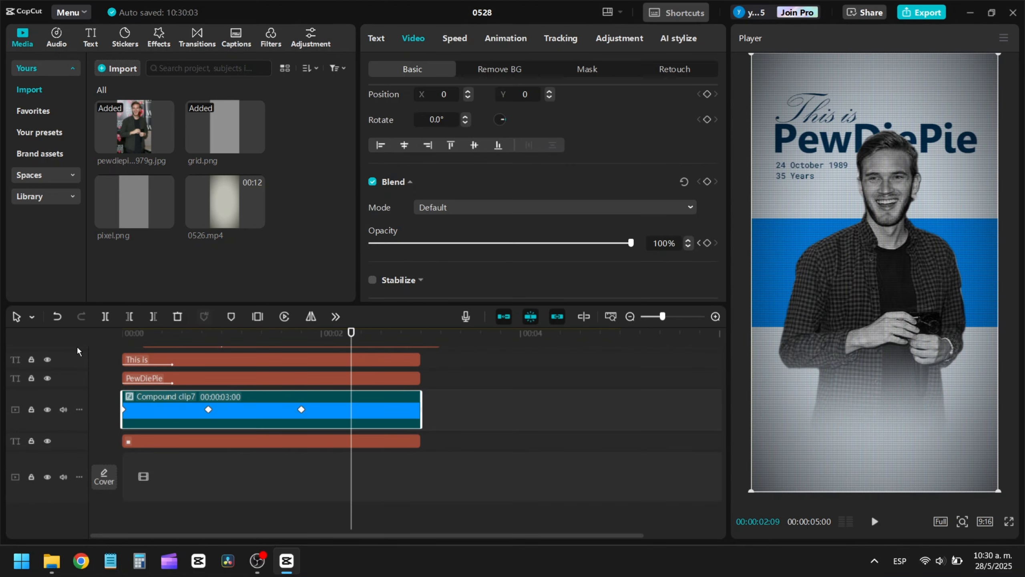
{"action": "left_click_drag", "start_coordinate": [276, 332], "coordinate": [301, 342]}
{"action": "scroll", "coordinate": [229, 403], "scroll_direction": "up", "scroll_amount": 3}
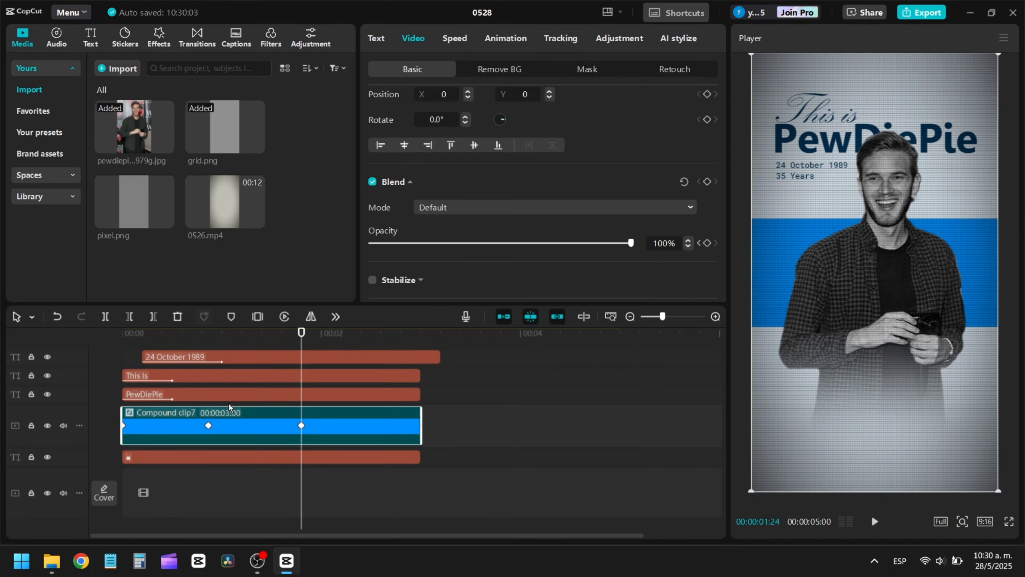
{"action": "left_click", "coordinate": [231, 387]}
{"action": "left_click_drag", "start_coordinate": [252, 392], "coordinate": [252, 380], "text": "alt"}
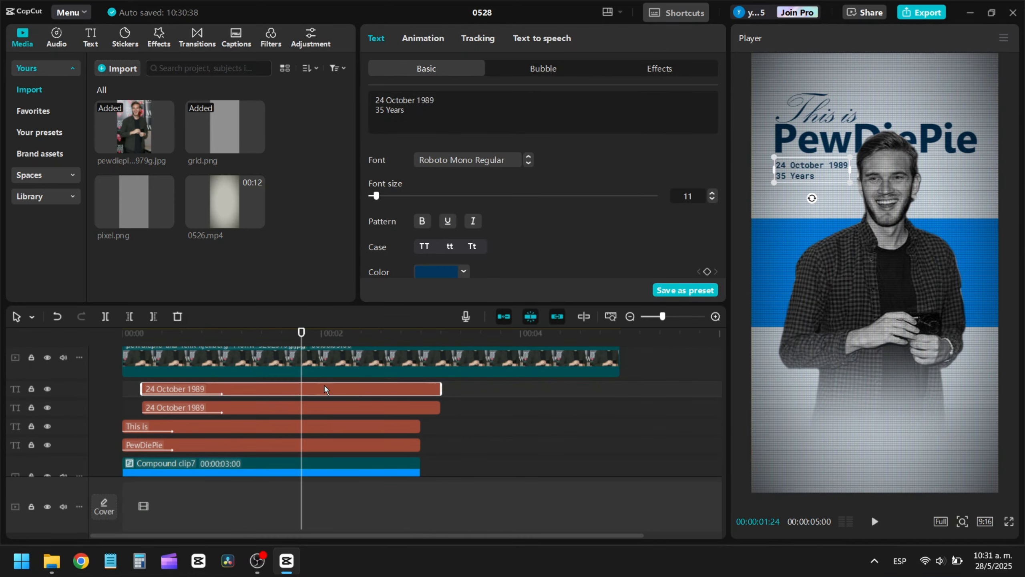
{"action": "type", "text": "Born and raised in Gothenburg, Kjellberg registered his YouTube channel \"PewDiePie\" in 2010, primarily posting Let's Play videos of horror and action video games."}
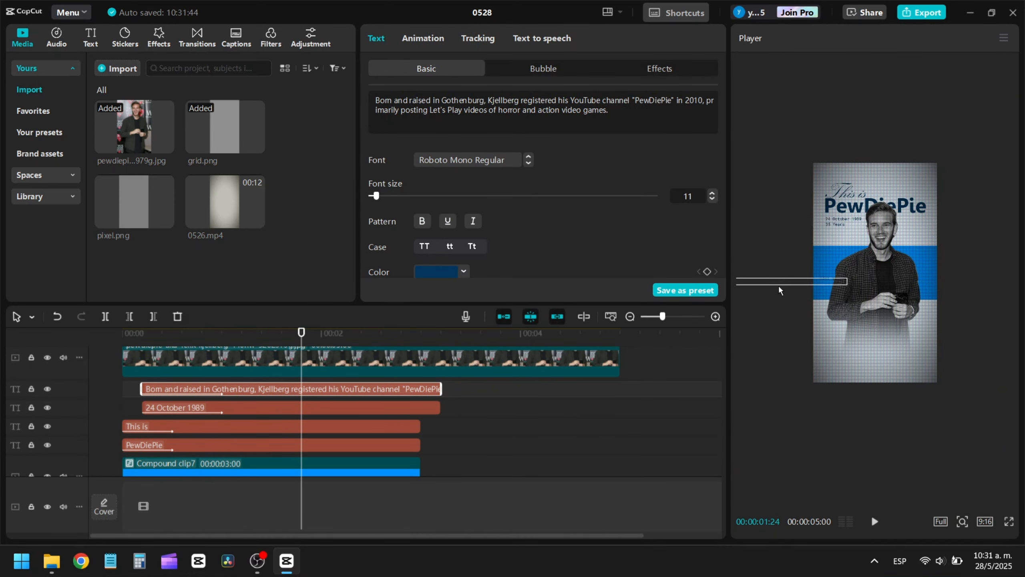
Step: Move the biography text clip to a track above Compound clip1, directly below the grid.png clip
{"action": "scroll", "coordinate": [497, 400], "scroll_direction": "up", "scroll_amount": 1}
{"action": "left_click", "coordinate": [145, 348]}
{"action": "scroll", "coordinate": [144, 351], "scroll_direction": "up", "scroll_amount": 1}
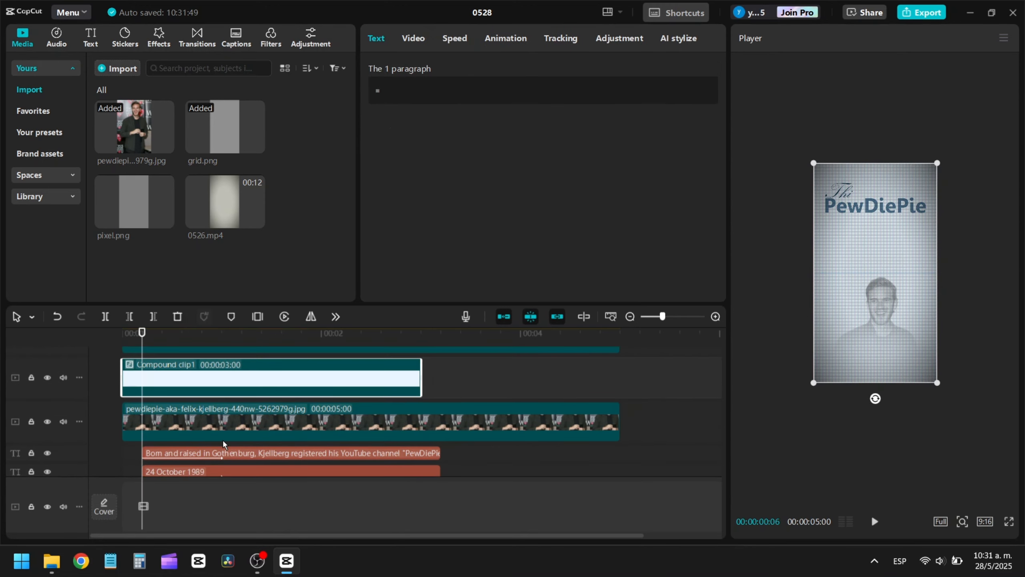
{"action": "mouse_move", "coordinate": [223, 450]}
{"action": "left_mouse_down"}
{"action": "mouse_move", "coordinate": [222, 364]}
{"action": "mouse_move", "coordinate": [223, 432]}
{"action": "left_mouse_up"}
{"action": "scroll", "coordinate": [904, 367], "scroll_direction": "up", "scroll_amount": 3}
{"action": "scroll", "coordinate": [904, 366], "scroll_direction": "down", "scroll_amount": 2}
Step: Place the biography paragraph in the lower part of the frame and narrow its text box so it wraps onto several lines
{"action": "left_click_drag", "start_coordinate": [889, 397], "coordinate": [804, 405]}
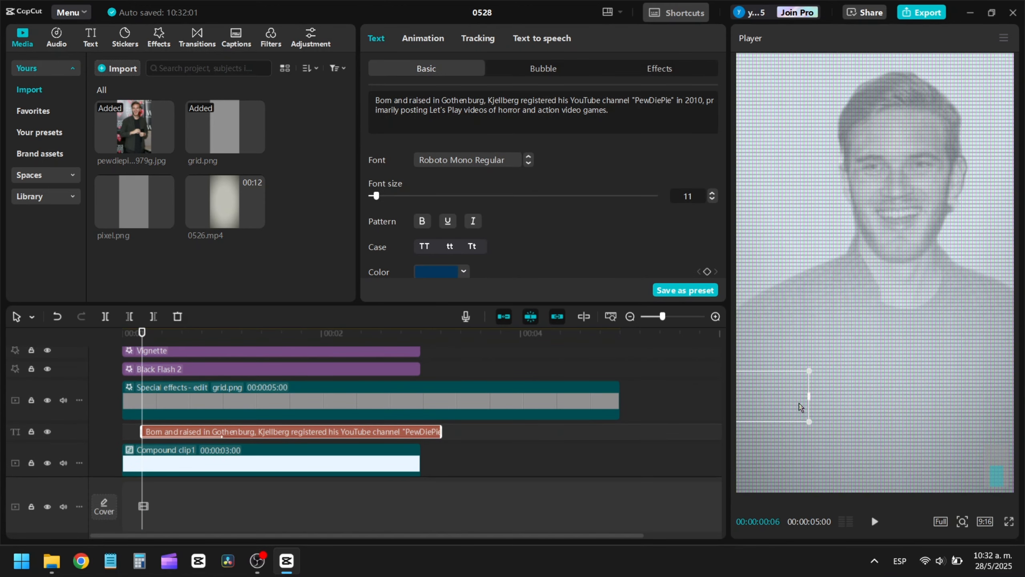
{"action": "scroll", "coordinate": [803, 404], "scroll_direction": "down", "scroll_amount": 3}
{"action": "left_click_drag", "start_coordinate": [862, 358], "coordinate": [842, 358]}
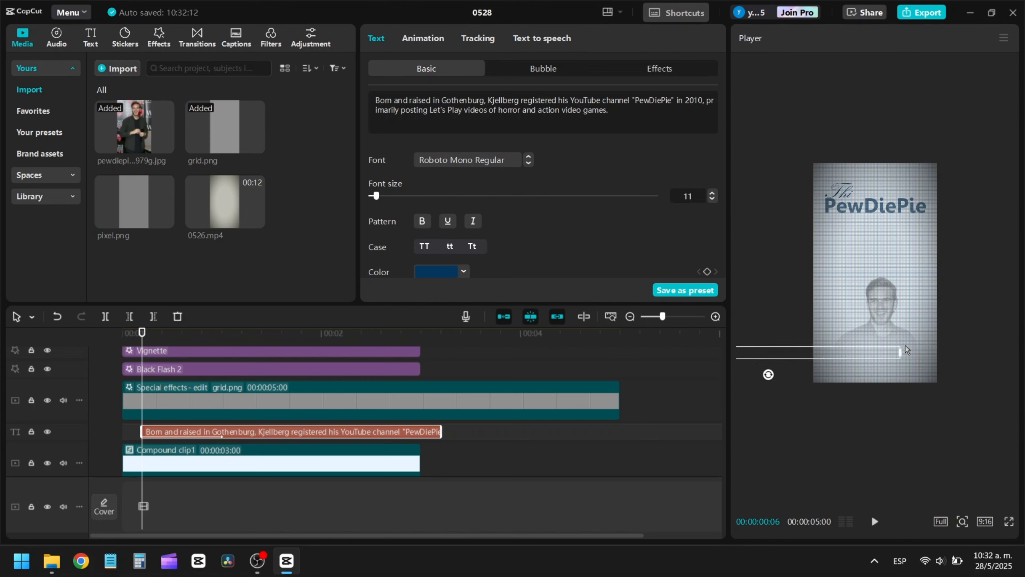
{"action": "left_click", "coordinate": [903, 351]}
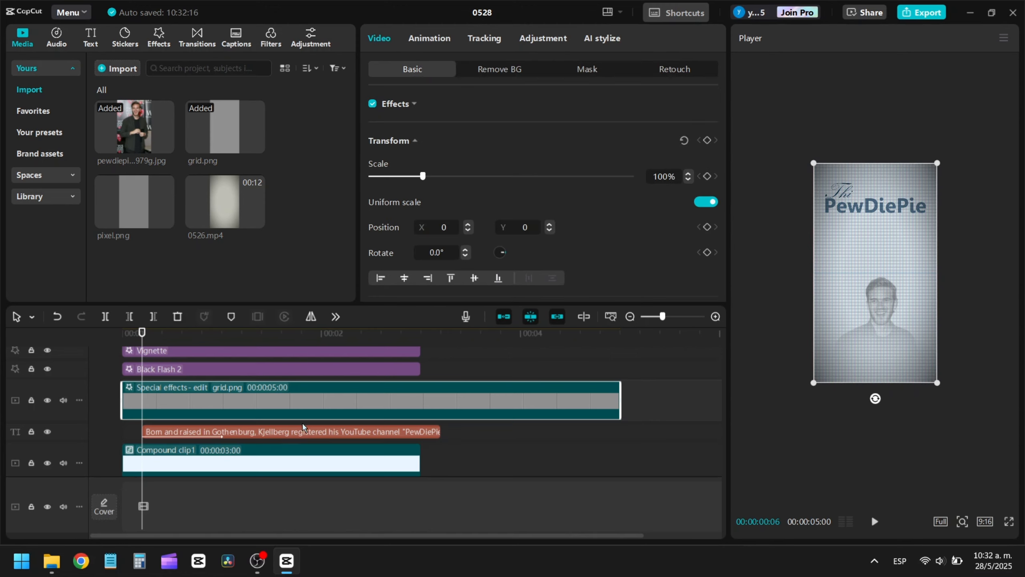
{"action": "left_click", "coordinate": [302, 429]}
{"action": "left_click_drag", "start_coordinate": [797, 351], "coordinate": [910, 348]}
{"action": "left_click_drag", "start_coordinate": [912, 348], "coordinate": [780, 348]}
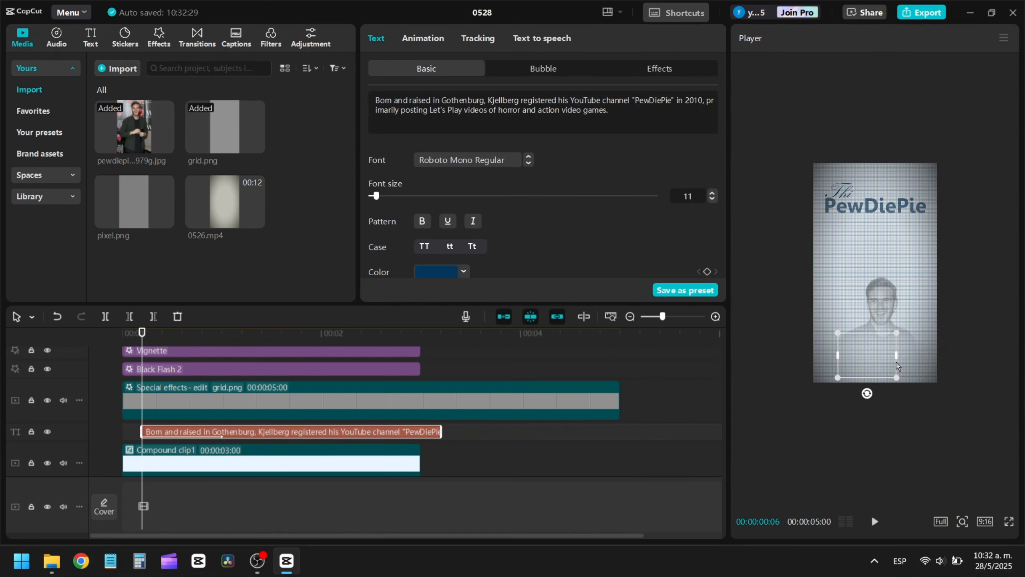
Step: Remove the In animation from the biography text
{"action": "left_click", "coordinate": [421, 38]}
{"action": "scroll", "coordinate": [511, 187], "scroll_direction": "up", "scroll_amount": 2}
{"action": "left_click", "coordinate": [388, 142]}
{"action": "scroll", "coordinate": [902, 360], "scroll_direction": "up", "scroll_amount": 3}
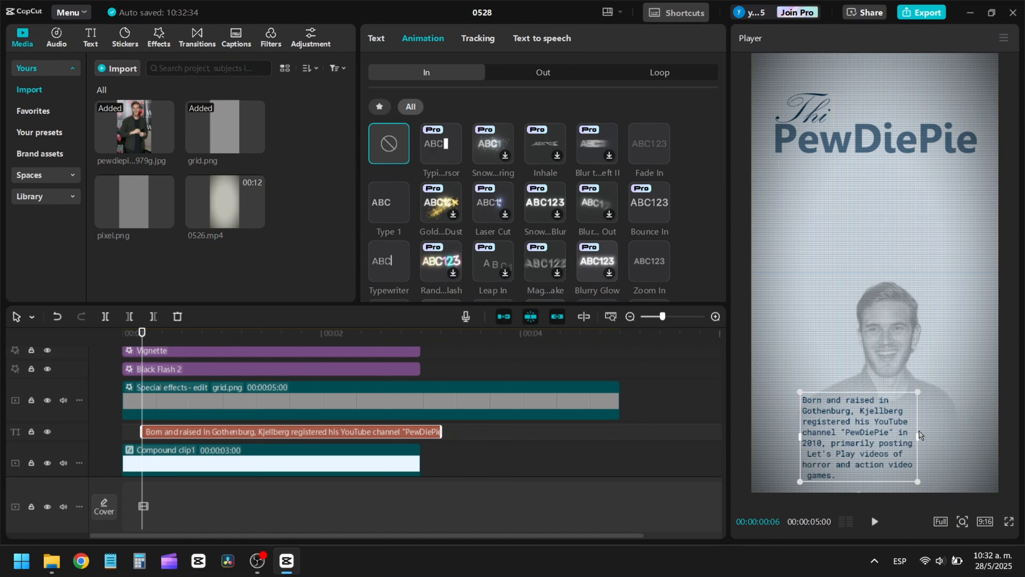
Step: Widen the biography text box until the paragraph wraps onto four lines and shift it toward the centre of the frame
{"action": "left_click_drag", "start_coordinate": [919, 437], "coordinate": [942, 436]}
{"action": "left_click", "coordinate": [376, 38]}
{"action": "scroll", "coordinate": [471, 244], "scroll_direction": "down", "scroll_amount": 2}
{"action": "left_click", "coordinate": [449, 226]}
{"action": "left_click", "coordinate": [939, 439]}
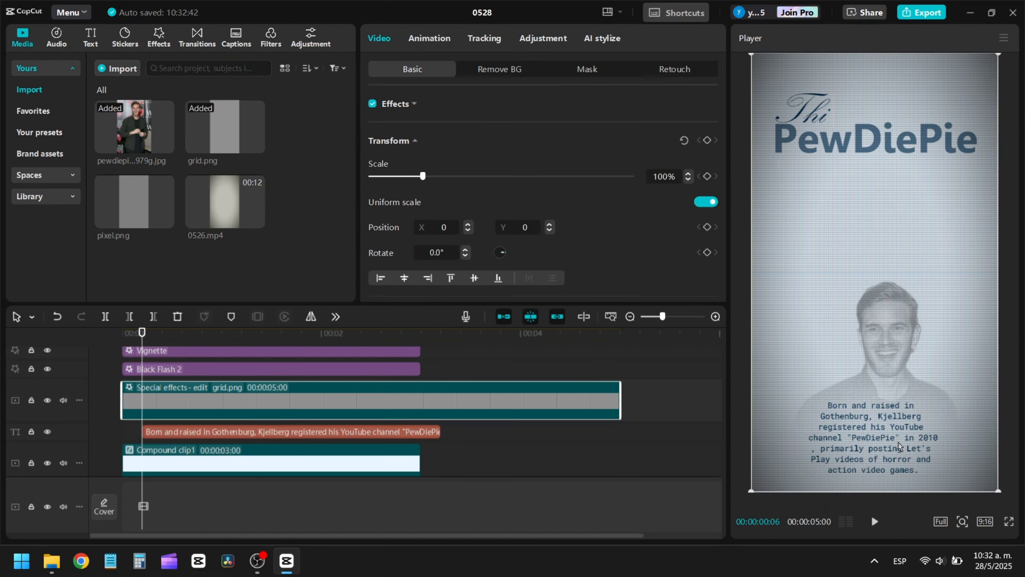
{"action": "left_click", "coordinate": [351, 428]}
{"action": "left_click_drag", "start_coordinate": [951, 437], "coordinate": [977, 442]}
{"action": "left_click", "coordinate": [984, 441]}
{"action": "left_click", "coordinate": [346, 431]}
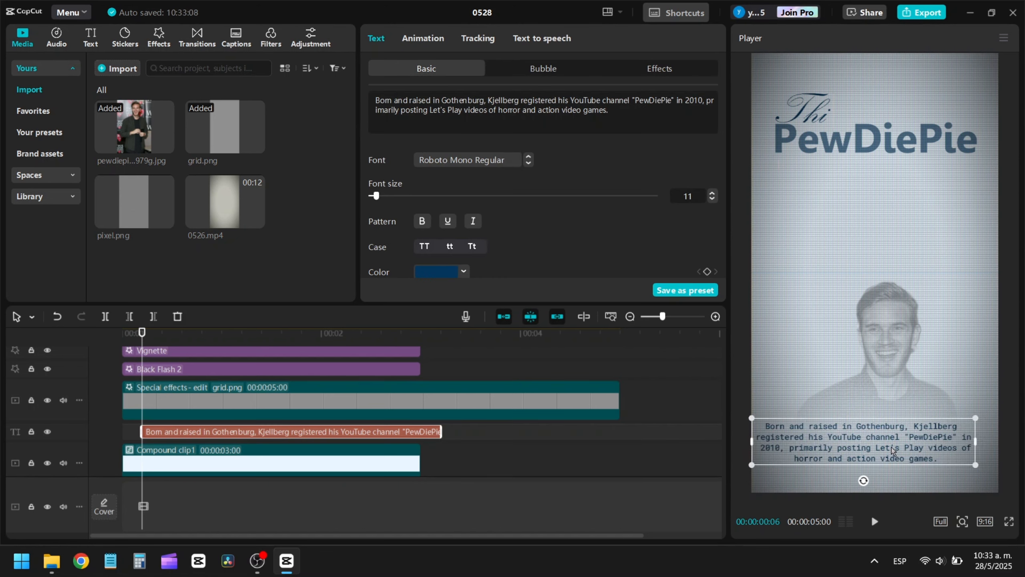
{"action": "left_click_drag", "start_coordinate": [892, 447], "coordinate": [908, 451]}
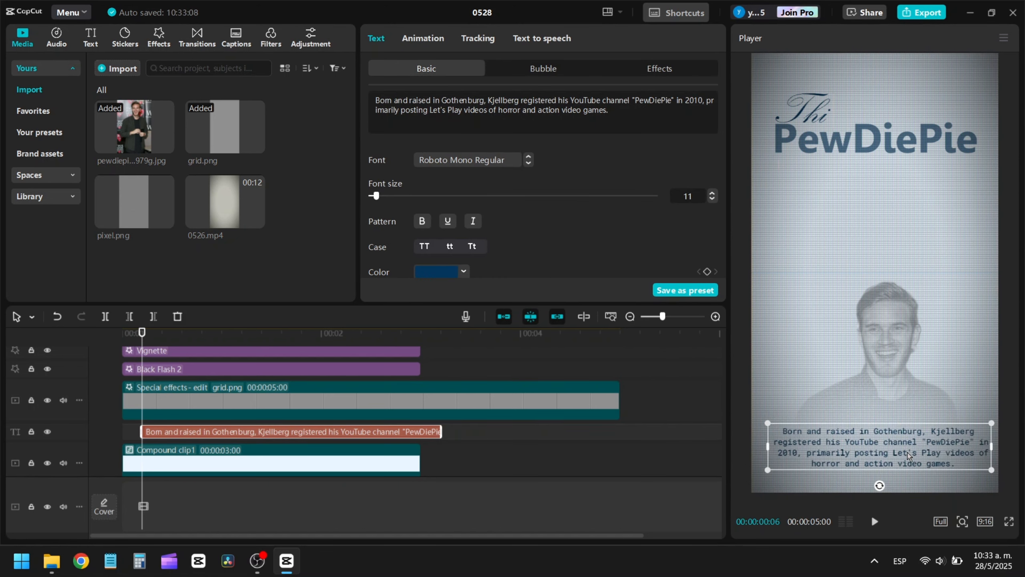
Step: Apply the Typewriter In animation to the biography text and raise its duration to 1.5s
{"action": "left_click", "coordinate": [450, 288]}
{"action": "left_click", "coordinate": [450, 288]}
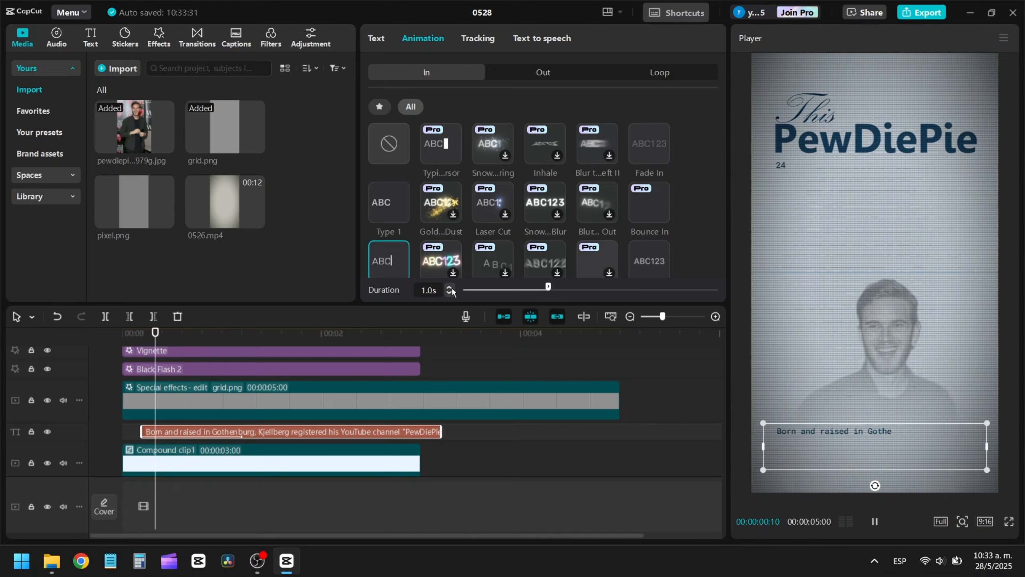
{"action": "left_click", "coordinate": [450, 287]}
{"action": "left_click", "coordinate": [450, 288]}
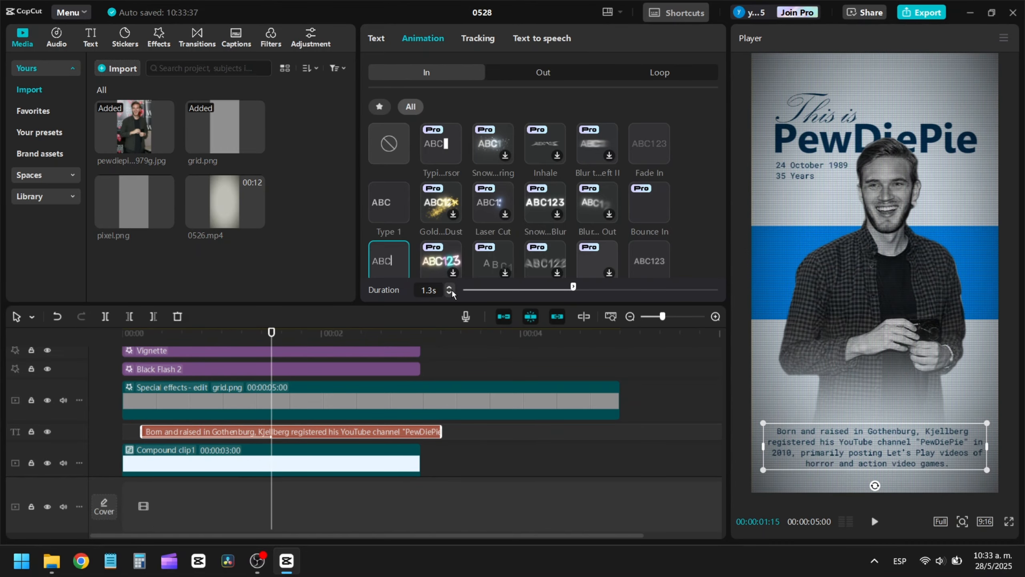
{"action": "left_click", "coordinate": [450, 288]}
{"action": "left_click", "coordinate": [450, 287]}
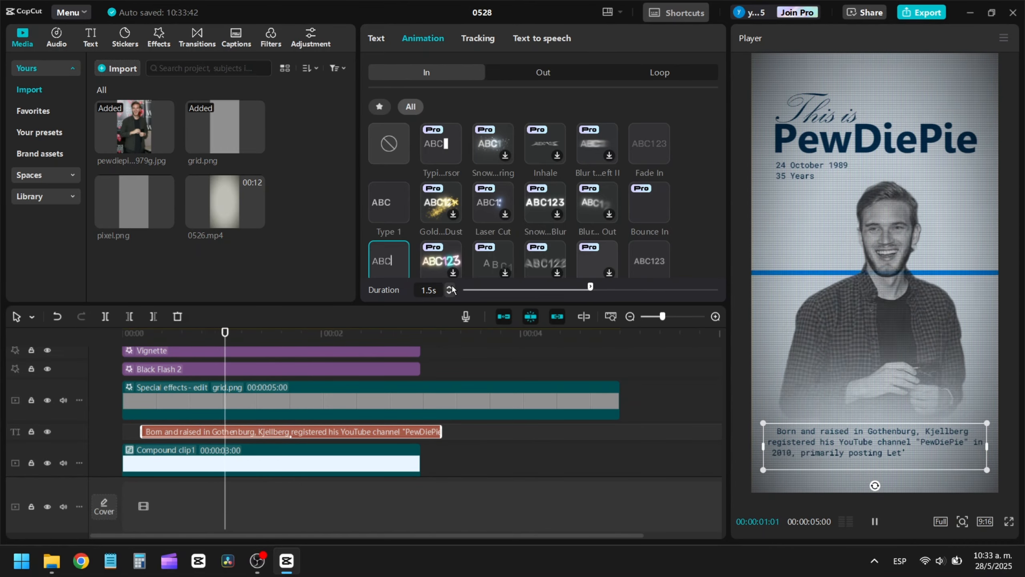
Step: Try Zoom In and Fade In as the biography text's In animation, and reduce the Fade In duration to 0.8s
{"action": "left_click", "coordinate": [649, 260]}
{"action": "left_click", "coordinate": [649, 143]}
{"action": "left_click", "coordinate": [450, 293]}
{"action": "left_click", "coordinate": [450, 293]}
{"action": "left_click", "coordinate": [450, 293]}
{"action": "left_click", "coordinate": [450, 293]}
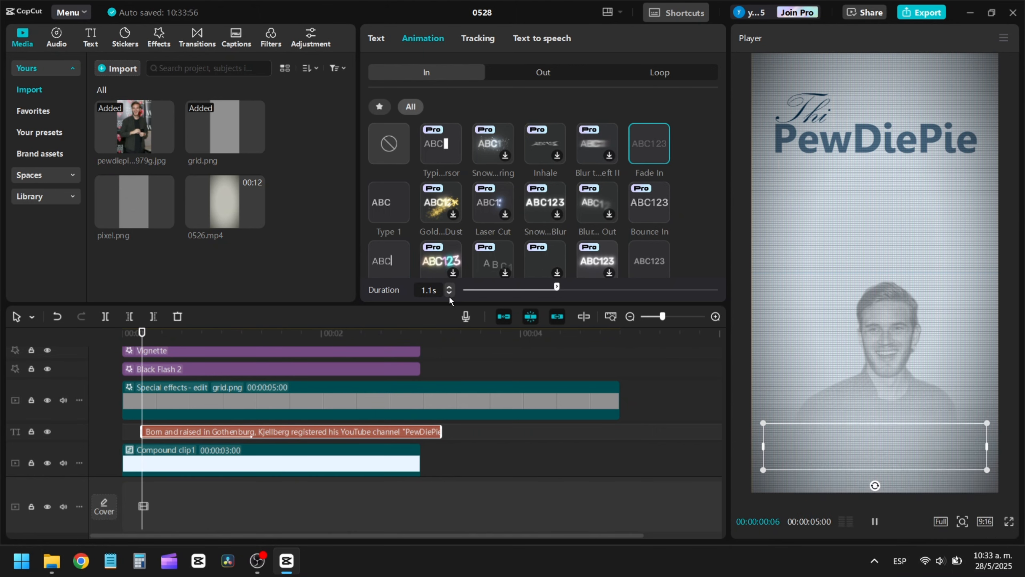
{"action": "left_click", "coordinate": [449, 293]}
{"action": "left_click", "coordinate": [450, 293]}
{"action": "left_click", "coordinate": [450, 294]}
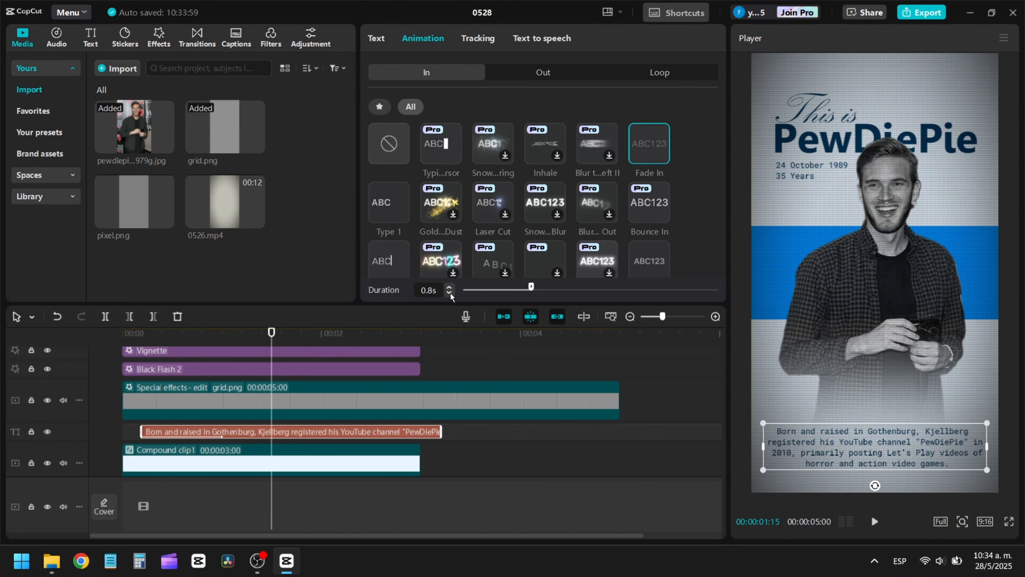
Step: Narrow the biography text box slightly, move it up a little and centre it horizontally in the frame
{"action": "left_click_drag", "start_coordinate": [990, 451], "coordinate": [974, 447]}
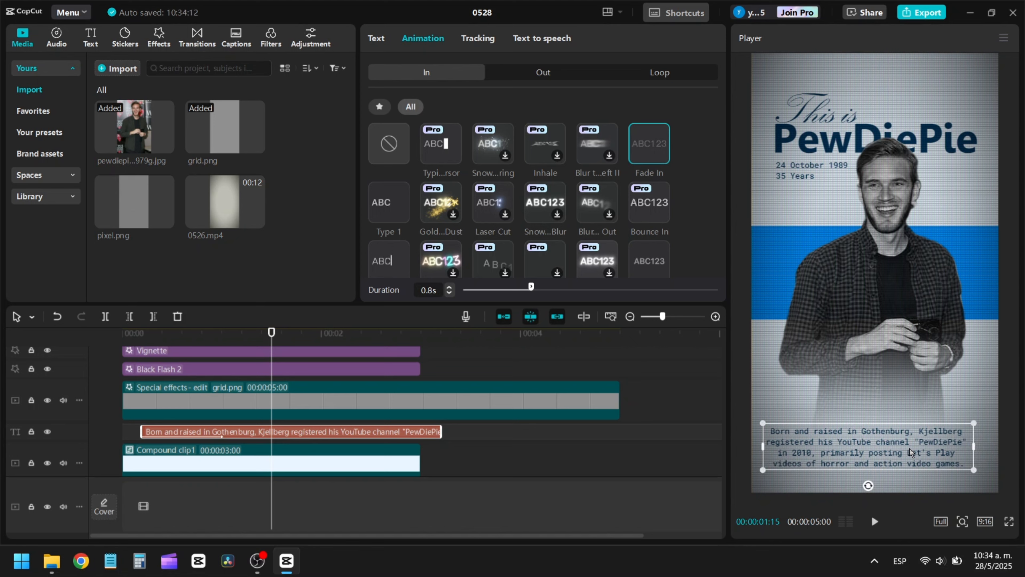
{"action": "mouse_move", "coordinate": [904, 453]}
{"action": "left_mouse_down"}
{"action": "mouse_move", "coordinate": [928, 454]}
{"action": "mouse_move", "coordinate": [914, 443]}
{"action": "left_mouse_up"}
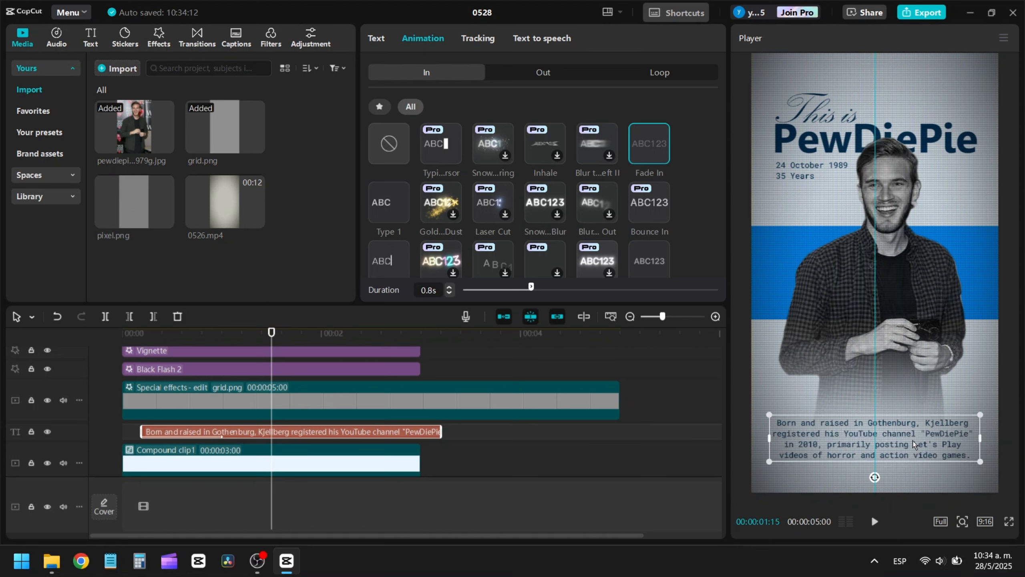
Step: Set the biography text's Fade In duration to 1.0s and play the scene from the start
{"action": "left_click", "coordinate": [449, 287]}
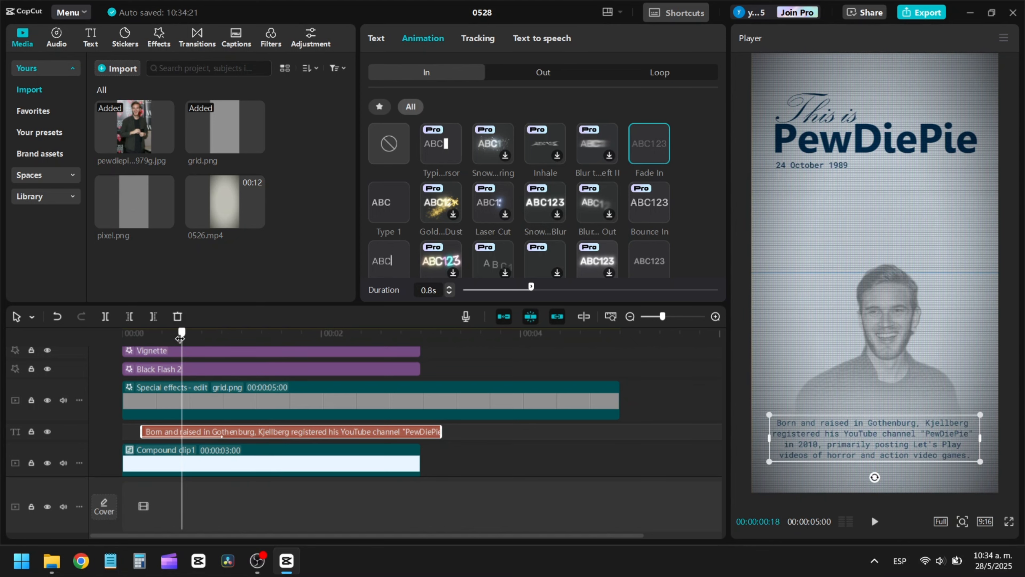
{"action": "left_click", "coordinate": [449, 287]}
{"action": "left_click", "coordinate": [119, 339]}
{"action": "key", "text": "space"}
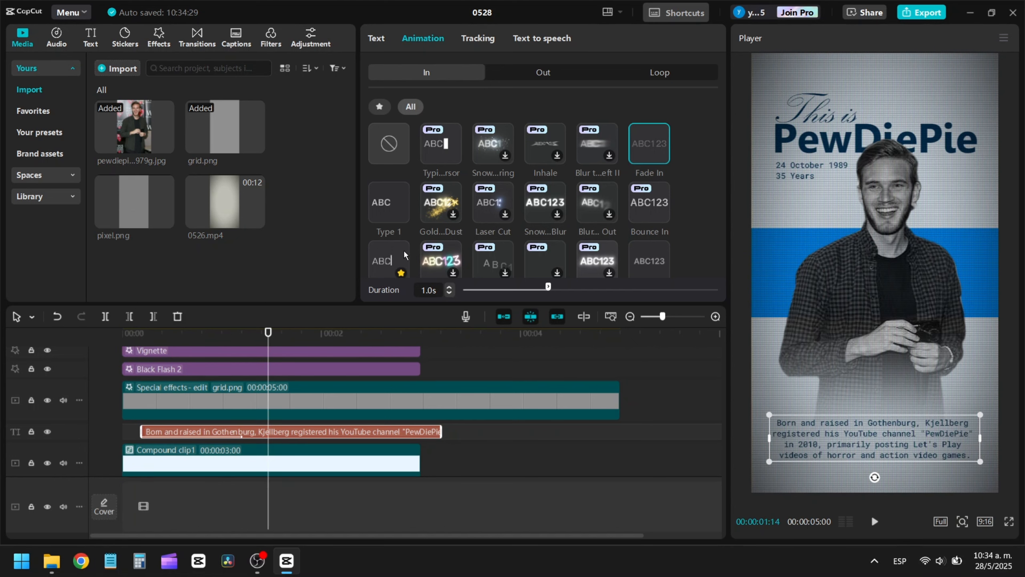
Step: Apply the Typewriter In animation to the biography text with a 1.6s duration and preview the scene to about 00:00:02:06
{"action": "left_click", "coordinate": [404, 253]}
{"action": "left_click", "coordinate": [448, 288]}
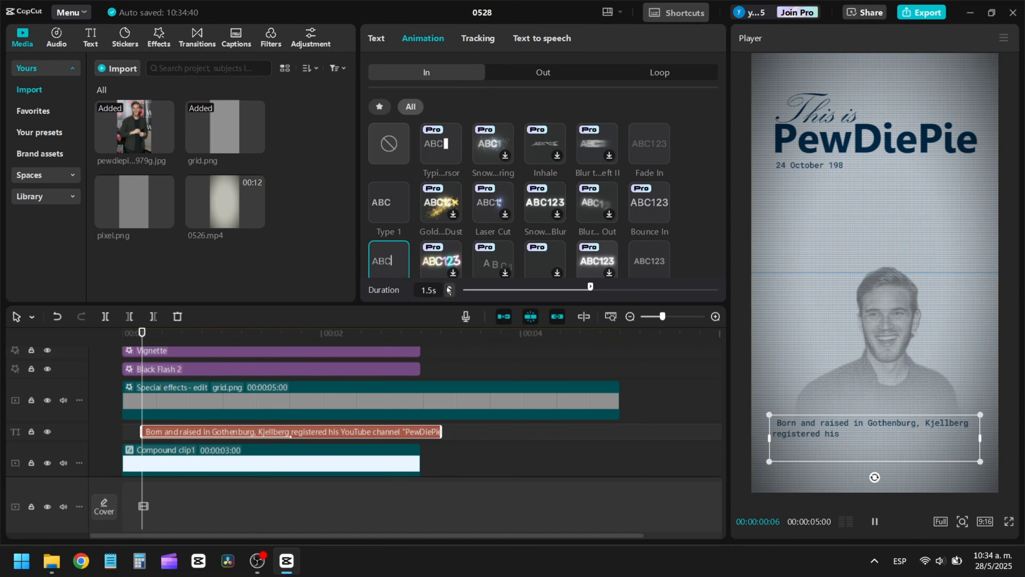
{"action": "left_click", "coordinate": [449, 287]}
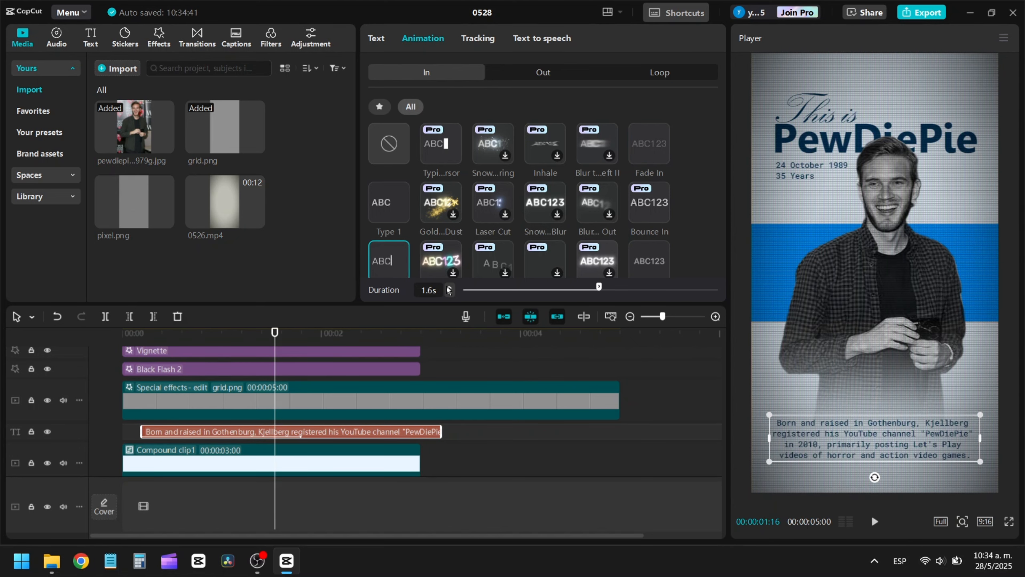
{"action": "left_click", "coordinate": [119, 361]}
{"action": "left_click_drag", "start_coordinate": [119, 362], "coordinate": [341, 386]}
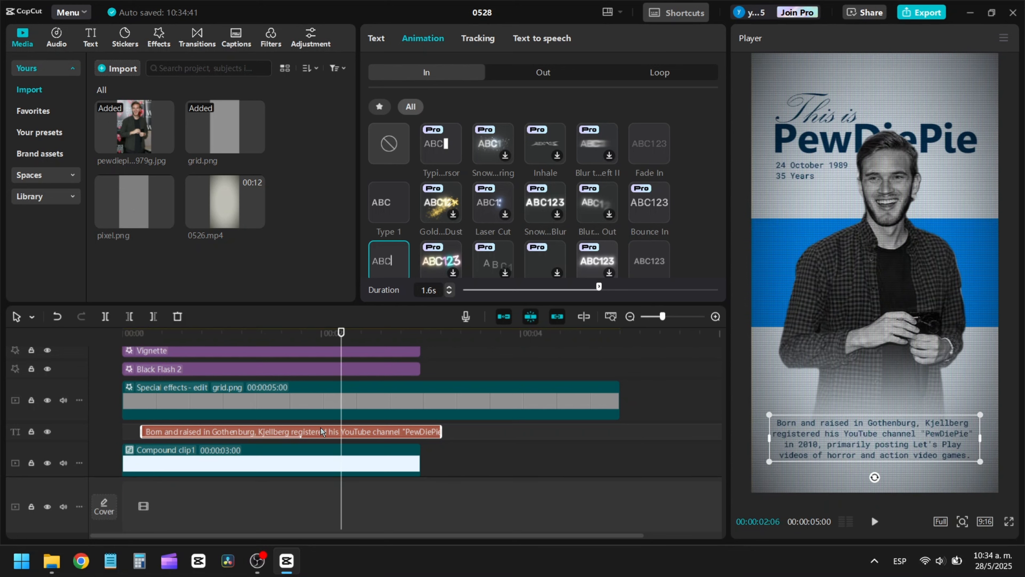
Step: Try duplicating the portrait clip and applying a Blur effect with strength 7 to the lower copy
{"action": "scroll", "coordinate": [315, 429], "scroll_direction": "down", "scroll_amount": 3}
{"action": "left_click", "coordinate": [316, 420]}
{"action": "left_click_drag", "start_coordinate": [318, 421], "coordinate": [317, 402]}
{"action": "left_click", "coordinate": [319, 462]}
{"action": "left_click", "coordinate": [158, 37]}
{"action": "left_click_drag", "start_coordinate": [125, 216], "coordinate": [291, 454]}
{"action": "left_click_drag", "start_coordinate": [511, 157], "coordinate": [393, 156]}
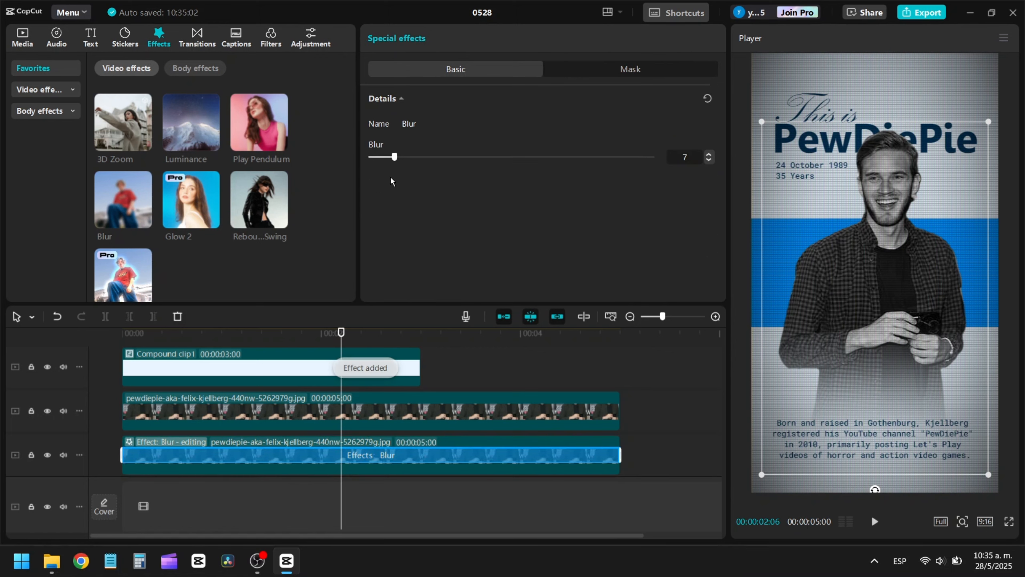
Step: Try offsetting the blurred portrait copy in the frame as a shadow behind the portrait
{"action": "left_click", "coordinate": [760, 232]}
{"action": "left_click", "coordinate": [422, 467]}
{"action": "left_click_drag", "start_coordinate": [810, 270], "coordinate": [772, 216]}
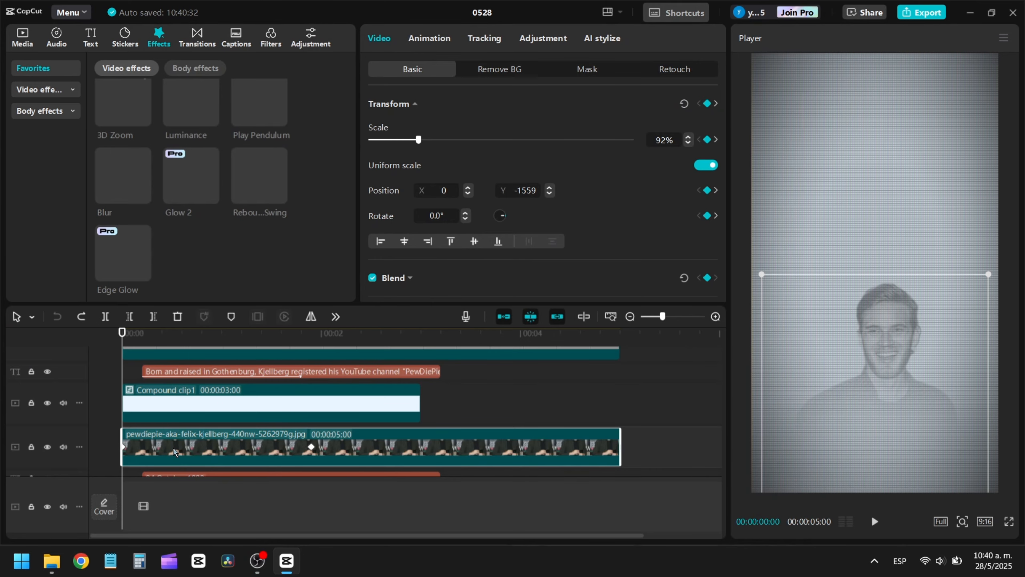
Step: Duplicate the portrait clip onto an adjacent track and apply the Blur effect at strength 100 to the lower copy
{"action": "left_click_drag", "start_coordinate": [173, 448], "coordinate": [188, 431], "text": "alt"}
{"action": "scroll", "coordinate": [219, 424], "scroll_direction": "down", "scroll_amount": 1}
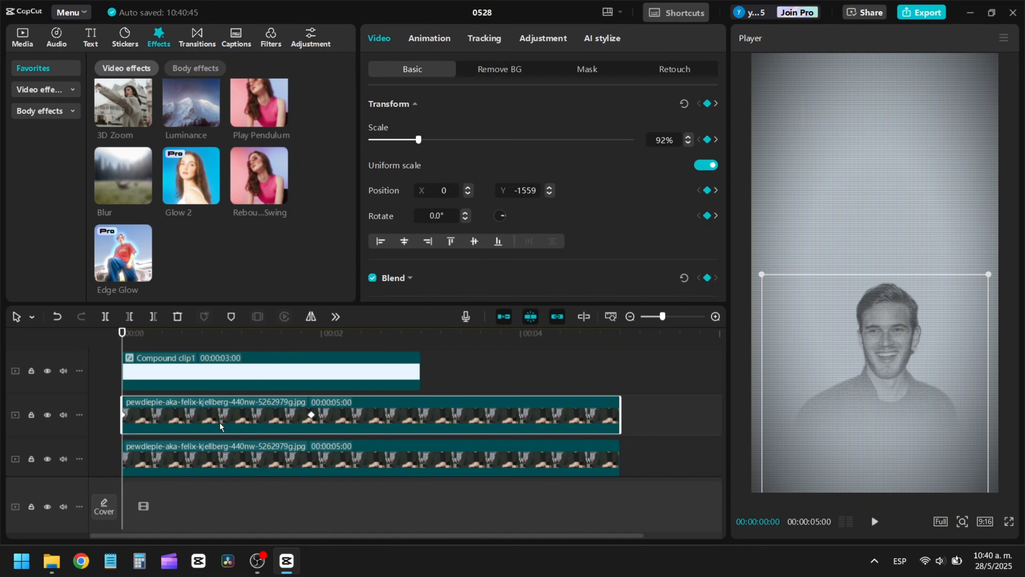
{"action": "left_click", "coordinate": [271, 343]}
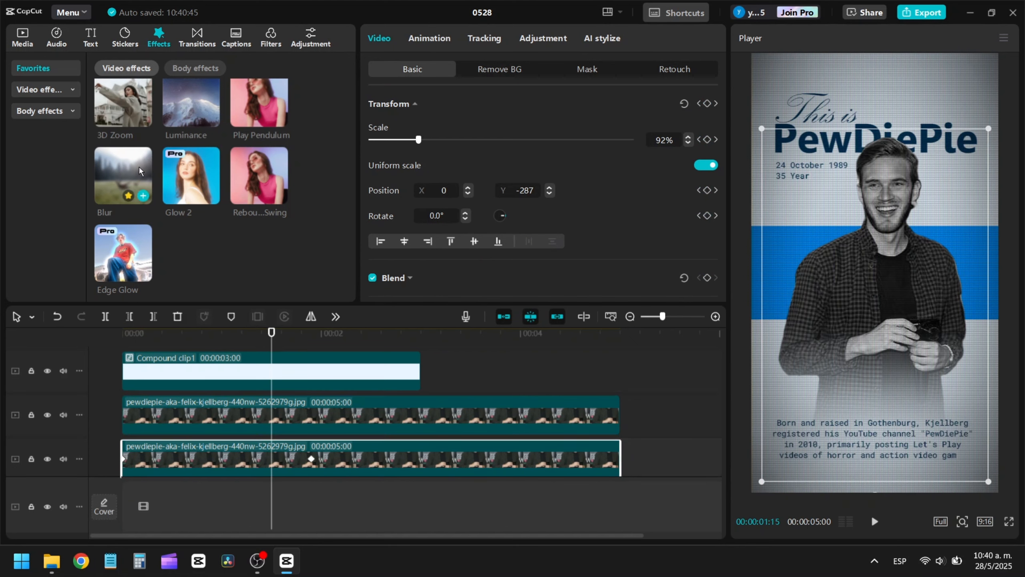
{"action": "left_click_drag", "start_coordinate": [125, 182], "coordinate": [278, 474]}
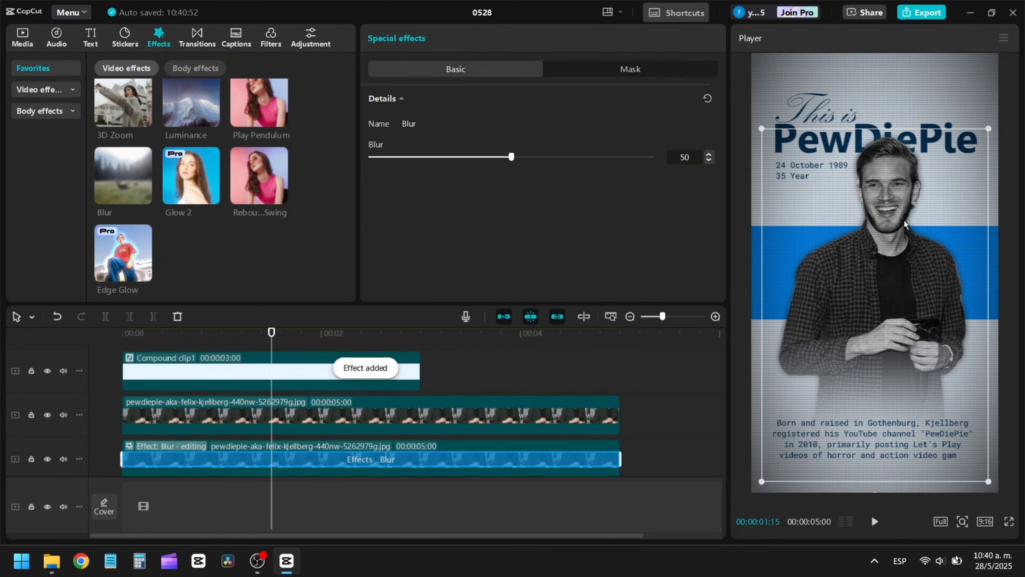
{"action": "left_click_drag", "start_coordinate": [607, 160], "coordinate": [656, 157]}
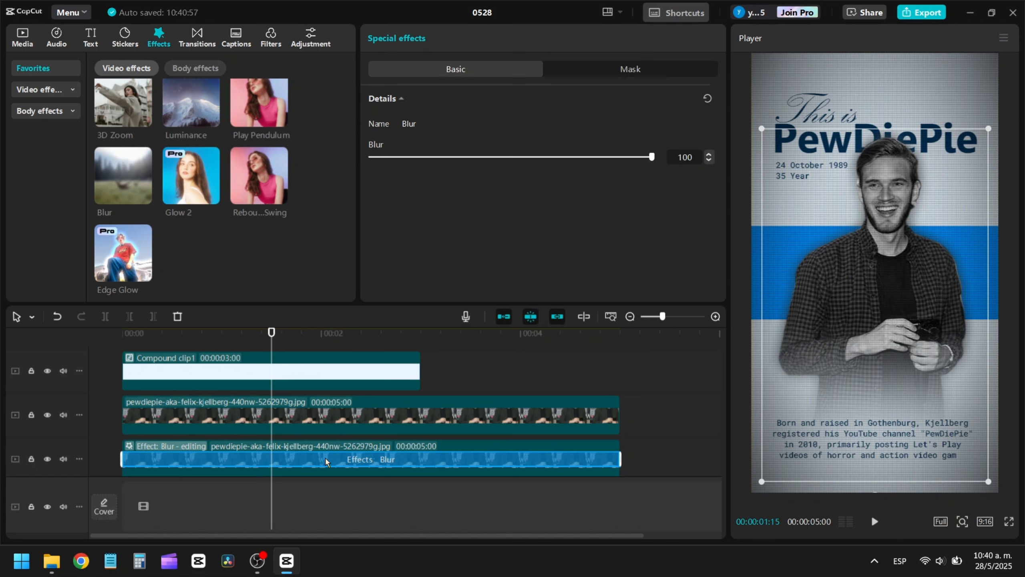
Step: Offset the blurred portrait copy to X 122, Y -317 at its second keyframe, 00:00:01:27
{"action": "left_click", "coordinate": [282, 449]}
{"action": "left_click", "coordinate": [312, 459]}
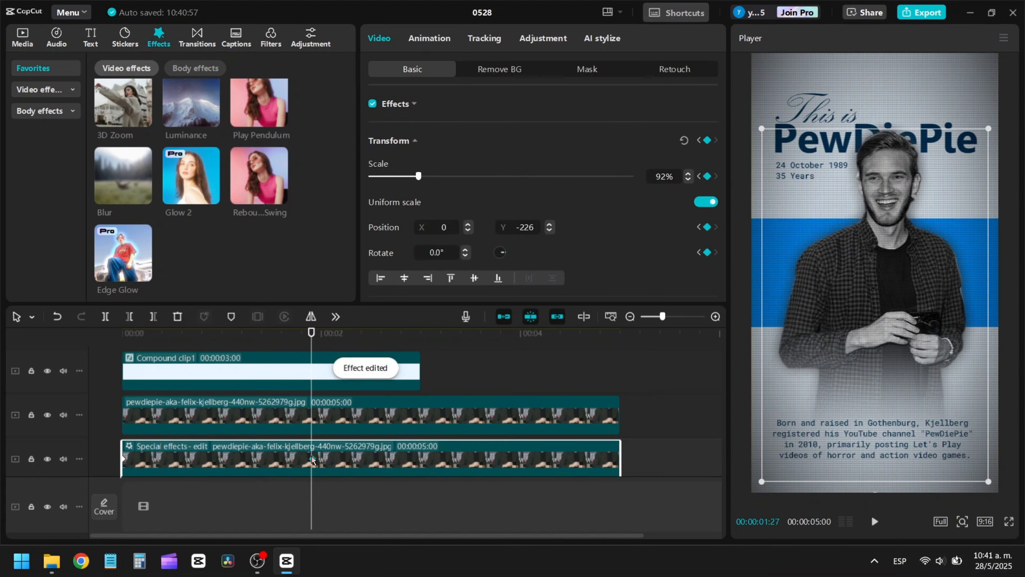
{"action": "left_click_drag", "start_coordinate": [899, 228], "coordinate": [912, 239]}
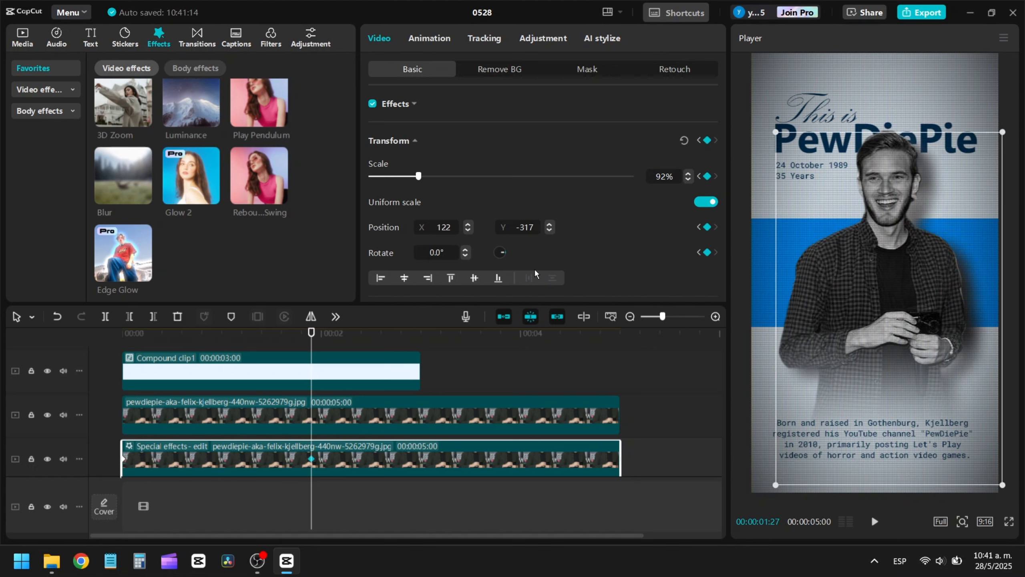
Step: Set the blurred portrait copy's X position to 122 at its first keyframe and play back its rise
{"action": "scroll", "coordinate": [534, 268], "scroll_direction": "down", "scroll_amount": 3}
{"action": "left_click", "coordinate": [410, 219]}
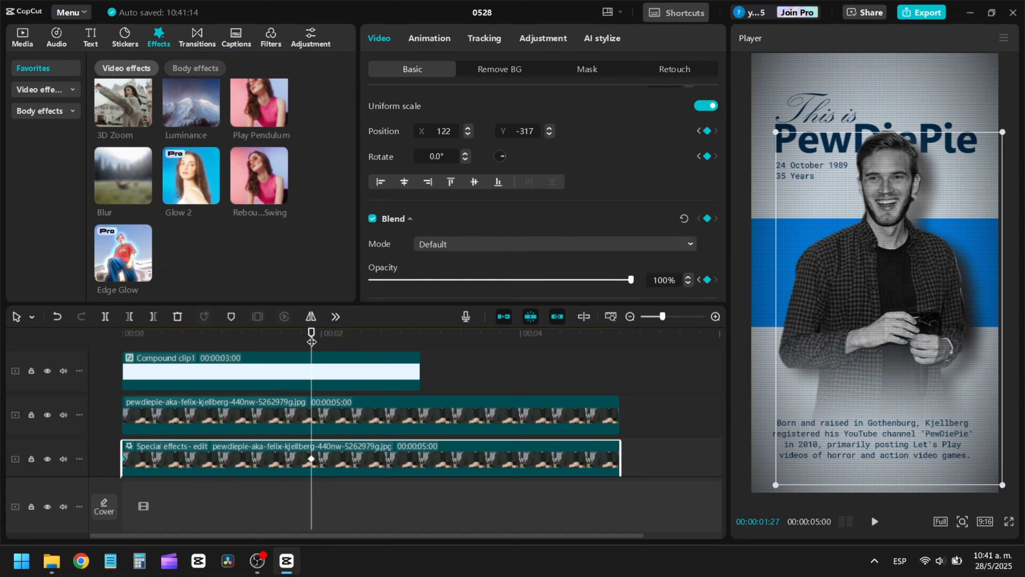
{"action": "left_click_drag", "start_coordinate": [311, 342], "coordinate": [104, 355]}
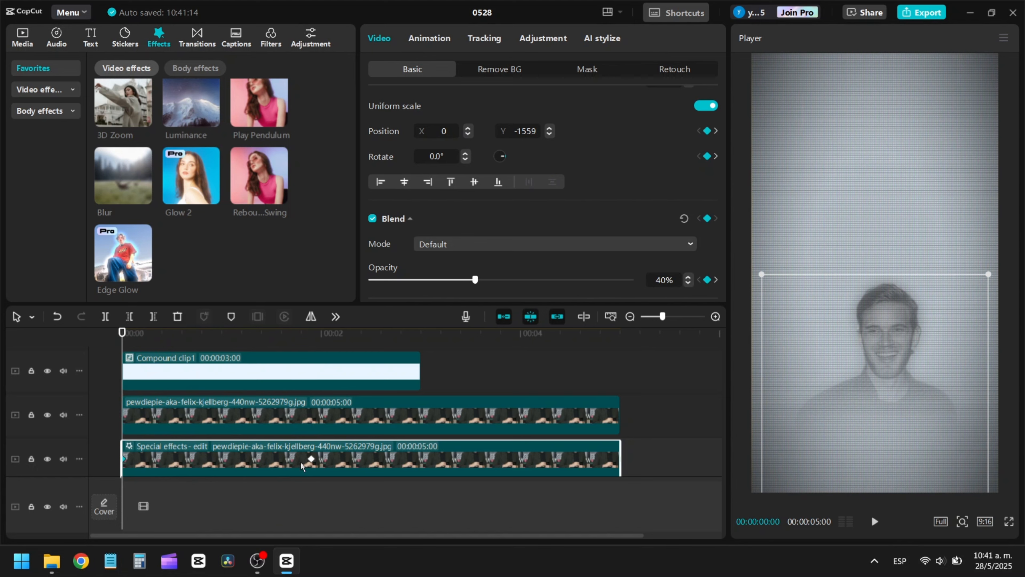
{"action": "left_click", "coordinate": [311, 459]}
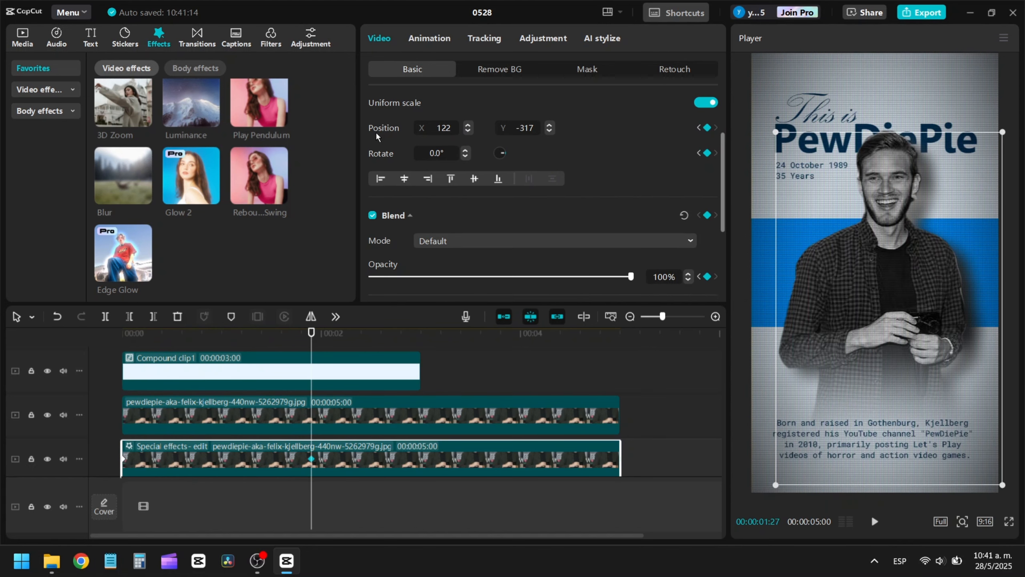
{"action": "left_click", "coordinate": [441, 131]}
{"action": "left_click", "coordinate": [125, 460]}
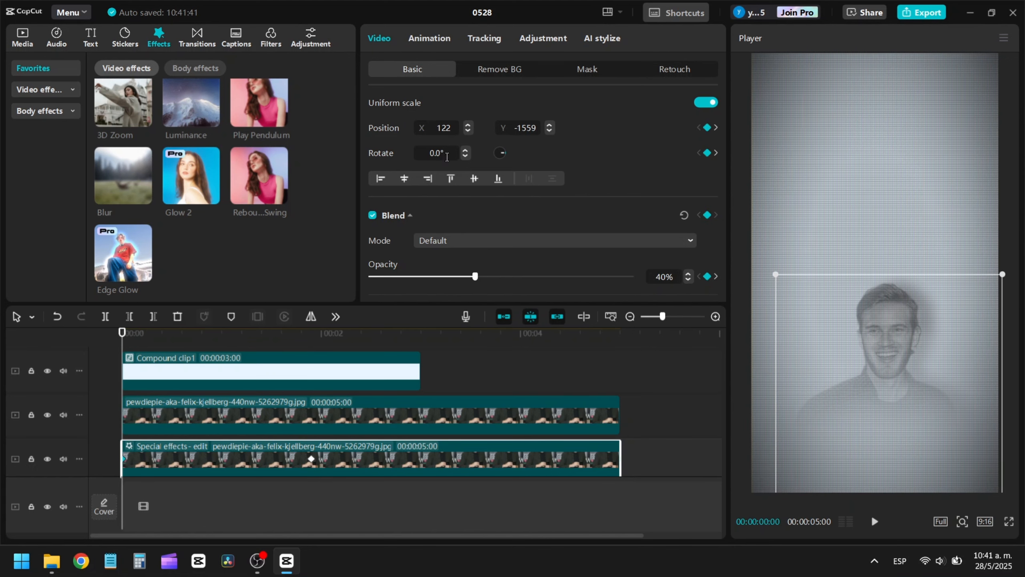
{"action": "key", "text": "space"}
{"action": "key", "text": "space"}
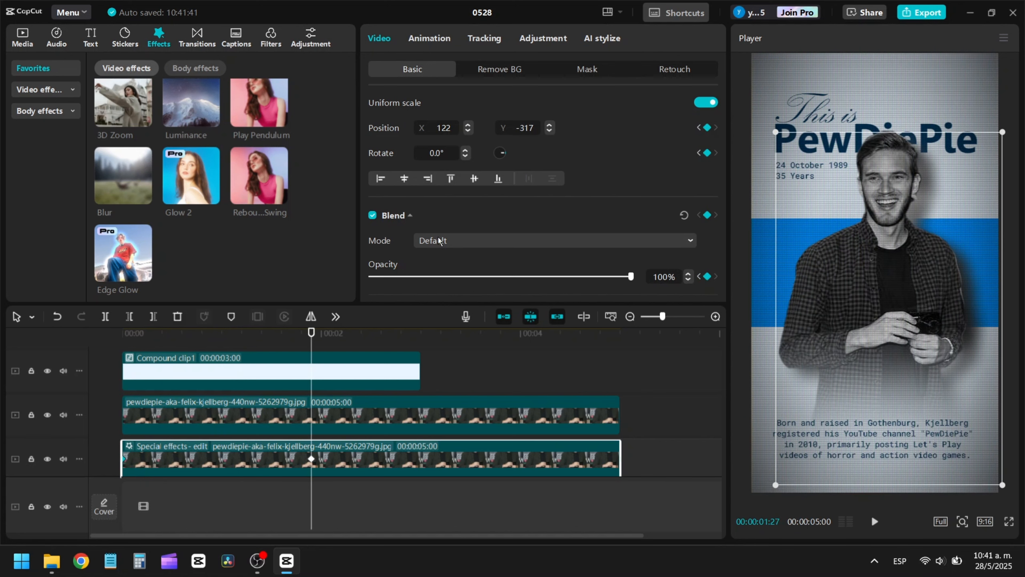
Step: Try the Darken, Brighten and Overlay blend modes on the blurred portrait copy
{"action": "scroll", "coordinate": [937, 185], "scroll_direction": "up", "scroll_amount": 3}
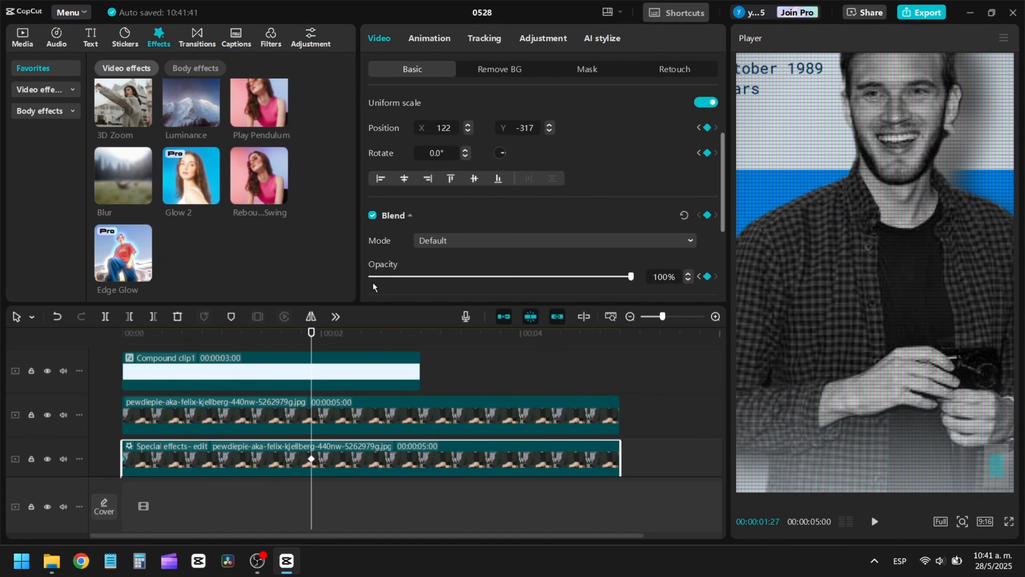
{"action": "left_click", "coordinate": [446, 241]}
{"action": "left_click", "coordinate": [524, 229]}
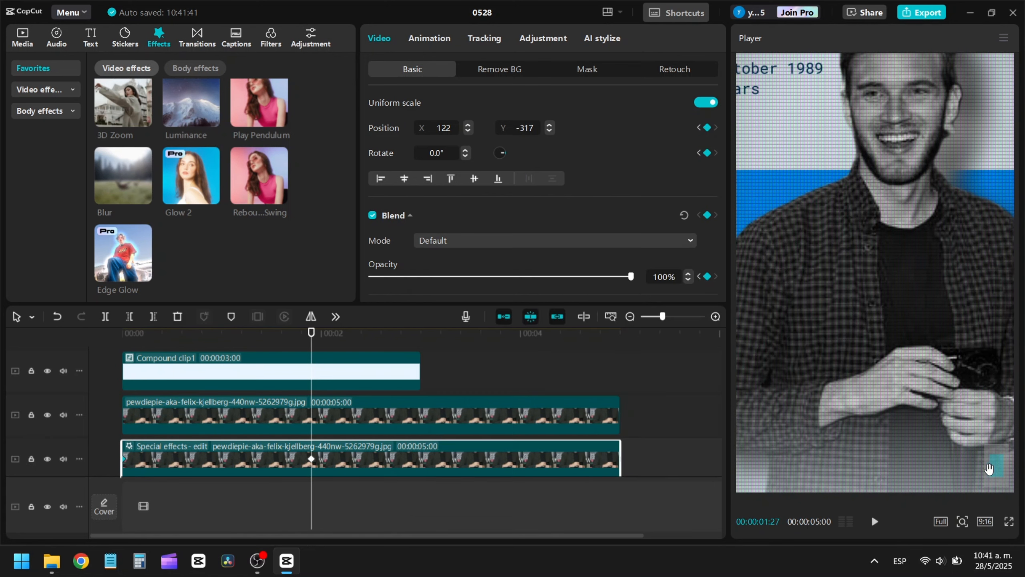
{"action": "left_click_drag", "start_coordinate": [989, 466], "coordinate": [1012, 466]}
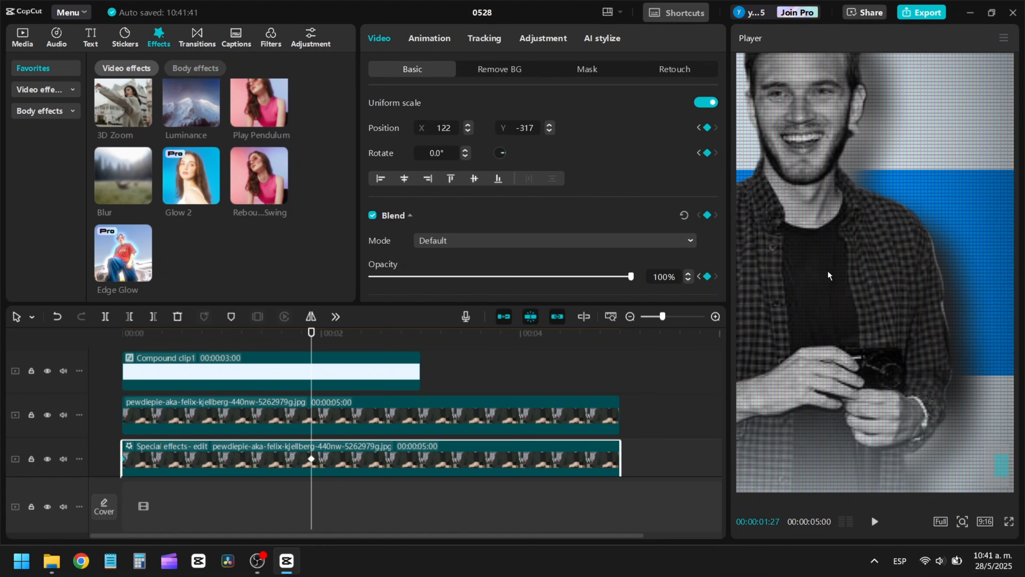
{"action": "left_click", "coordinate": [537, 241]}
{"action": "left_click", "coordinate": [470, 325]}
{"action": "left_click", "coordinate": [456, 241]}
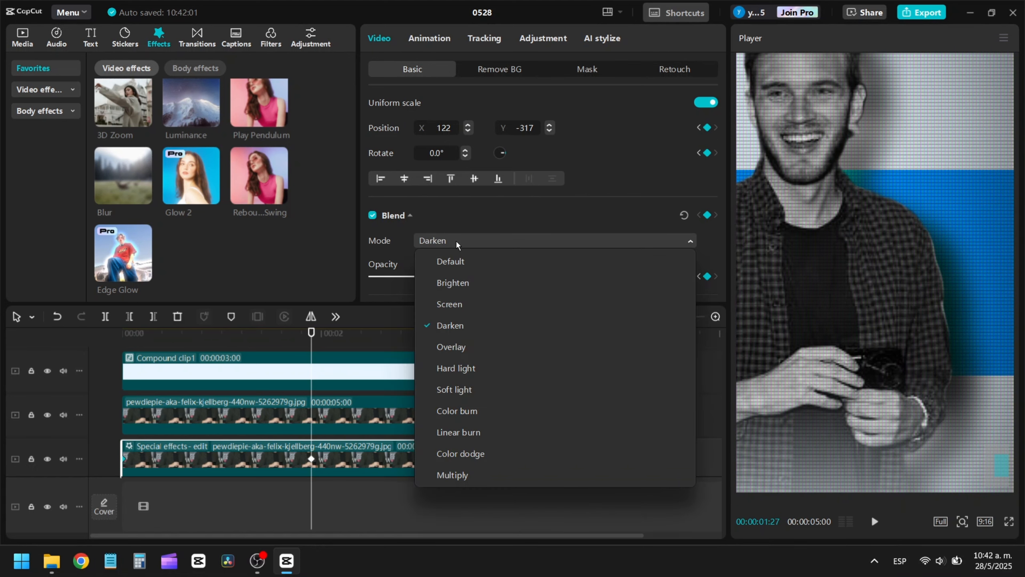
{"action": "left_click", "coordinate": [449, 282]}
{"action": "left_click", "coordinate": [469, 238]}
{"action": "left_click", "coordinate": [475, 348]}
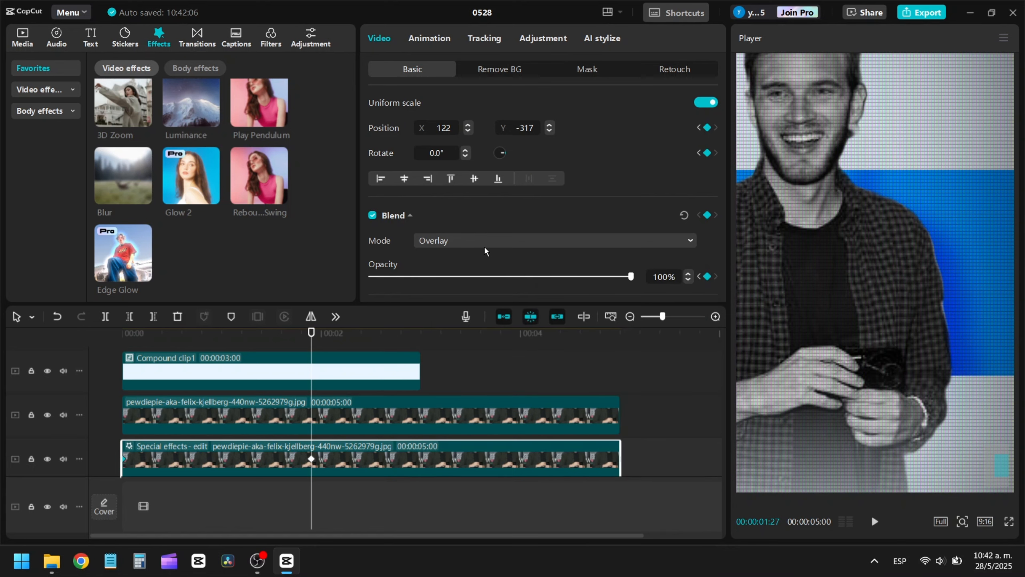
Step: Set the blurred portrait copy's blend mode to Darken and its opacity to 70% at the second keyframe
{"action": "left_click", "coordinate": [484, 245]}
{"action": "left_click", "coordinate": [471, 319]}
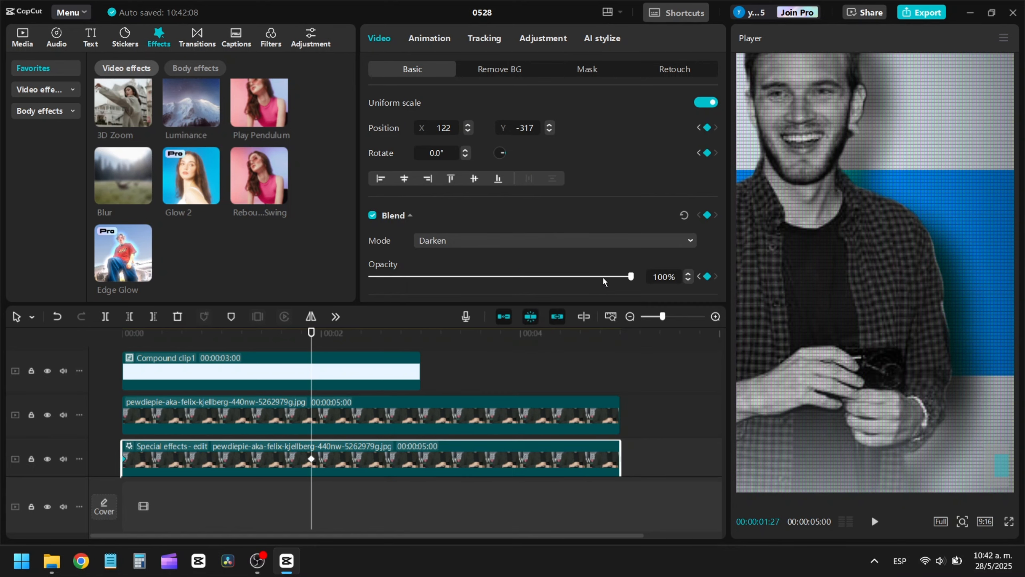
{"action": "mouse_move", "coordinate": [572, 282]}
{"action": "left_mouse_down"}
{"action": "mouse_move", "coordinate": [545, 281]}
{"action": "mouse_move", "coordinate": [553, 281]}
{"action": "left_mouse_up"}
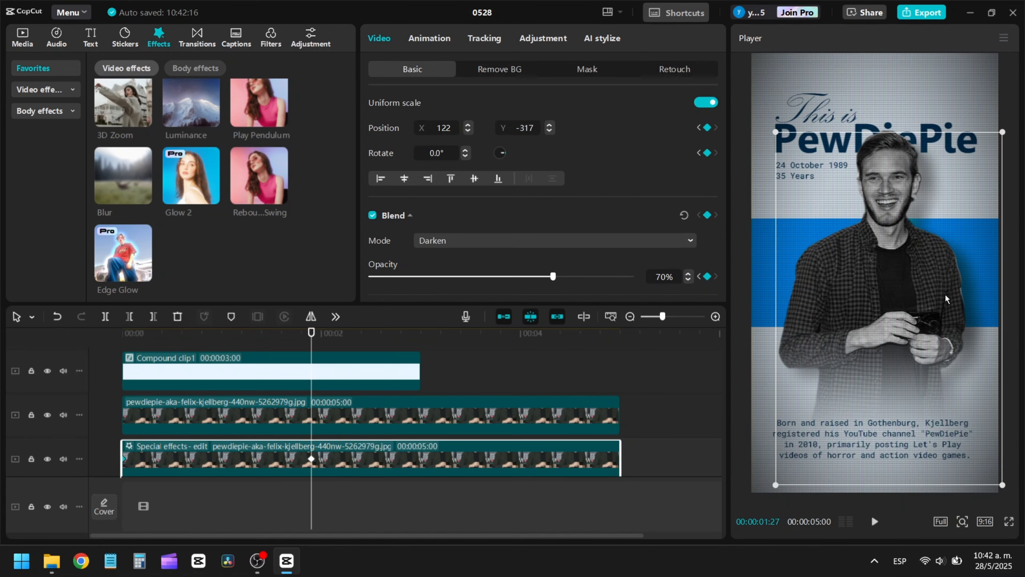
Step: Move the blurred portrait copy to X 58, Y -328 at its second keyframe, match X 58 at the first, and preview the motion
{"action": "mouse_move", "coordinate": [907, 293]}
{"action": "left_mouse_down"}
{"action": "mouse_move", "coordinate": [951, 293]}
{"action": "mouse_move", "coordinate": [887, 295]}
{"action": "left_mouse_up"}
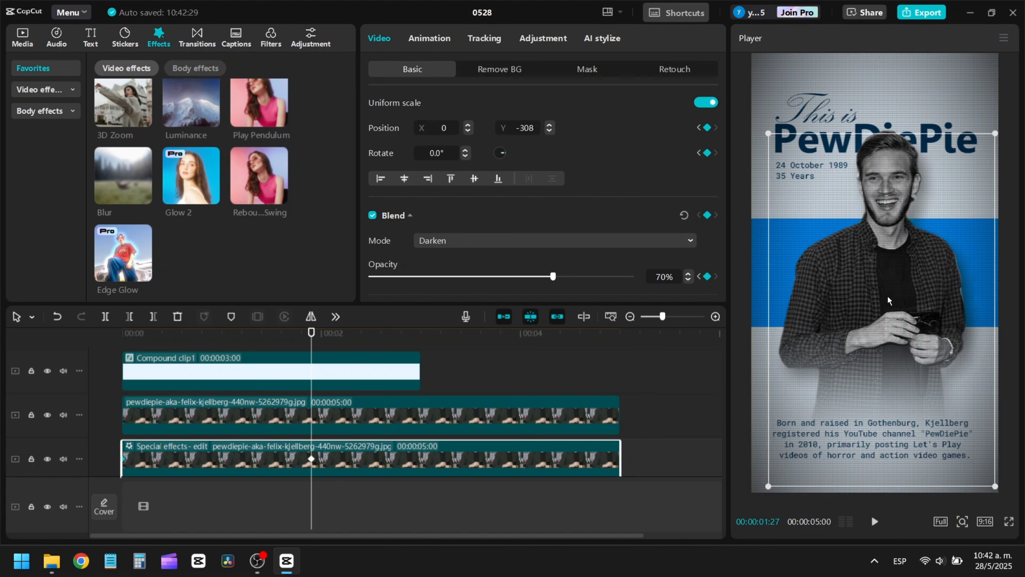
{"action": "left_click_drag", "start_coordinate": [449, 129], "coordinate": [424, 133]}
{"action": "key", "text": "Home"}
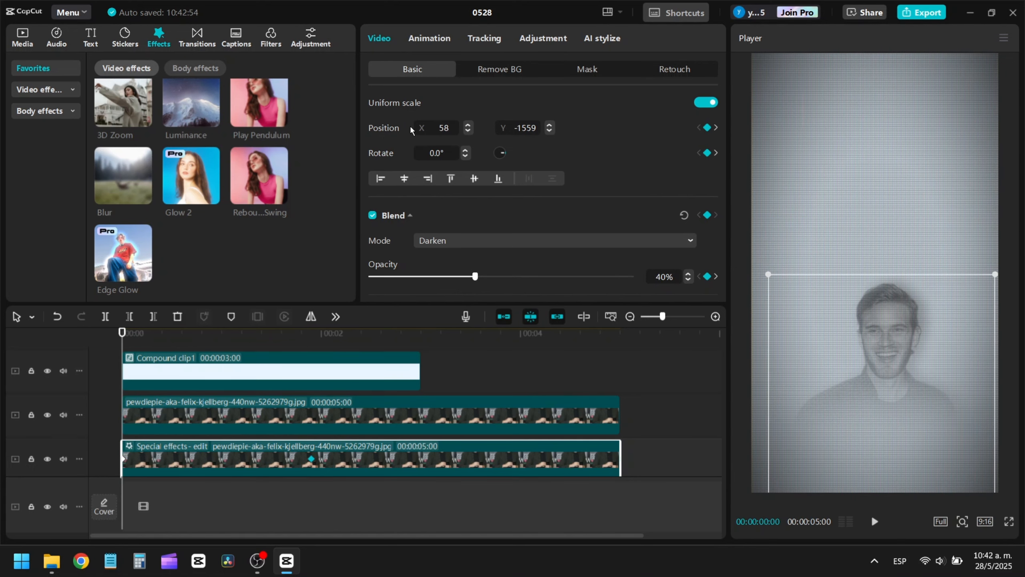
{"action": "key", "text": "space"}
{"action": "key", "text": "space"}
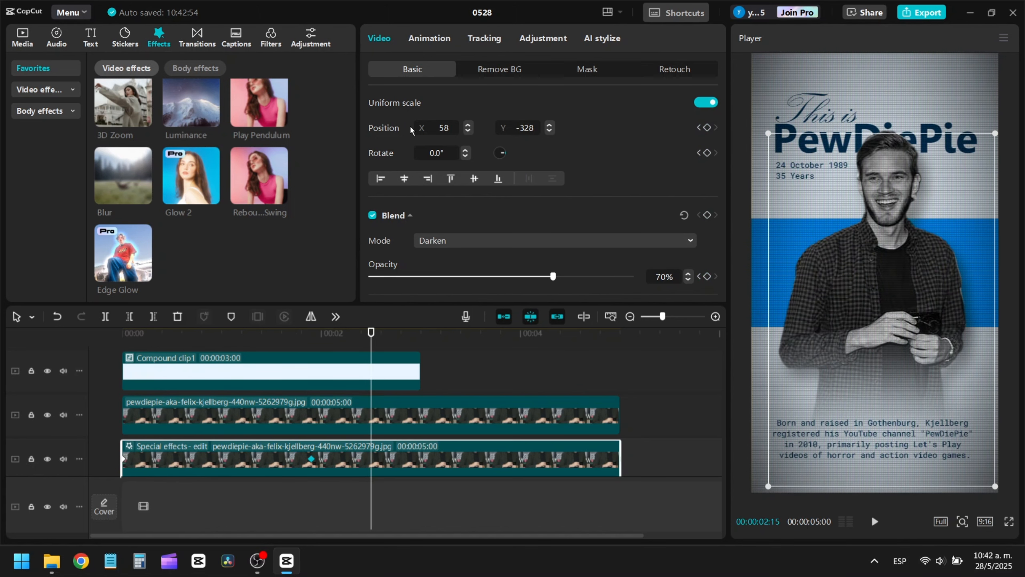
{"action": "scroll", "coordinate": [891, 306], "scroll_direction": "up", "scroll_amount": 3}
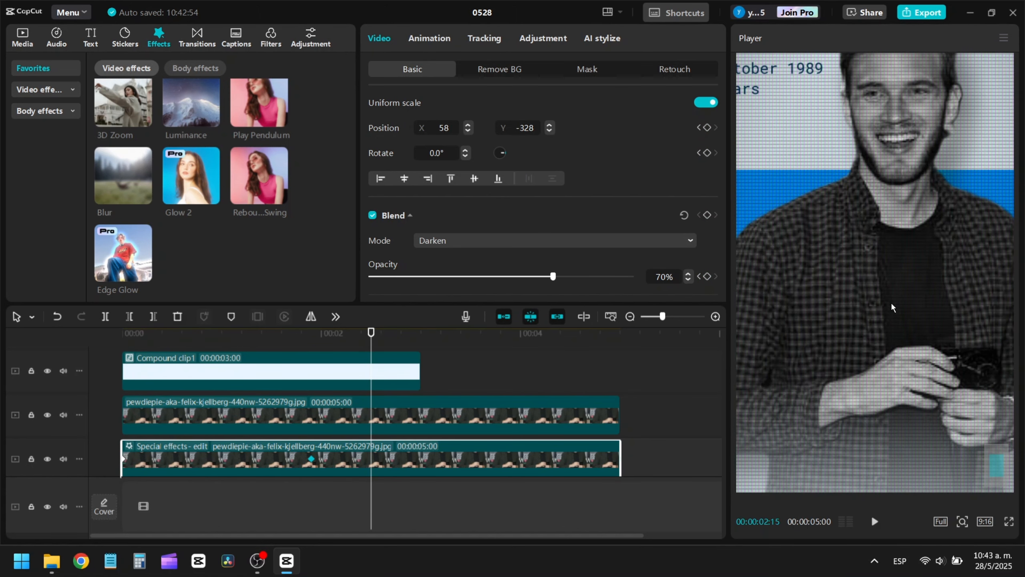
Step: Add the Luminance effect on a track between Black Flash 2 and grid.png, set its strength to 30, and preview the scene
{"action": "scroll", "coordinate": [923, 355], "scroll_direction": "up", "scroll_amount": 2}
{"action": "scroll", "coordinate": [295, 403], "scroll_direction": "up", "scroll_amount": 3}
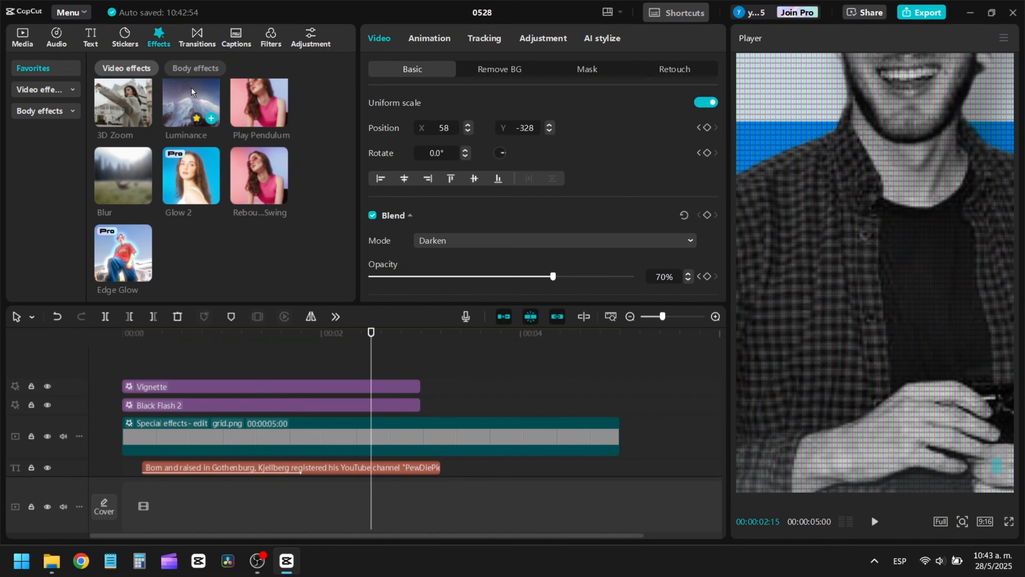
{"action": "left_click_drag", "start_coordinate": [201, 189], "coordinate": [121, 419]}
{"action": "left_click_drag", "start_coordinate": [470, 220], "coordinate": [0, 235]}
{"action": "left_click_drag", "start_coordinate": [594, 160], "coordinate": [237, 163]}
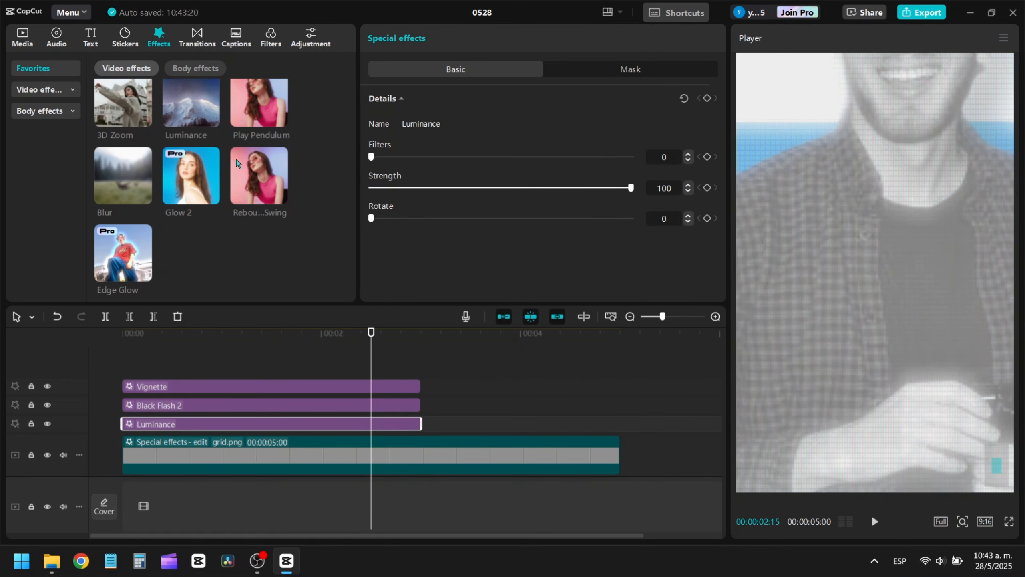
{"action": "left_click", "coordinate": [496, 188]}
{"action": "left_click_drag", "start_coordinate": [496, 188], "coordinate": [476, 188]}
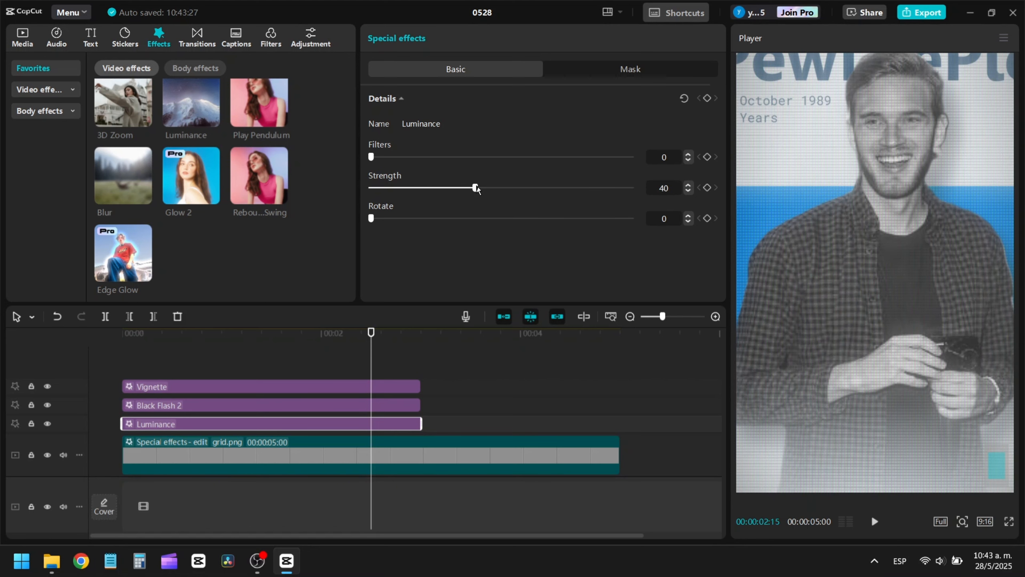
{"action": "left_click_drag", "start_coordinate": [472, 190], "coordinate": [455, 193]}
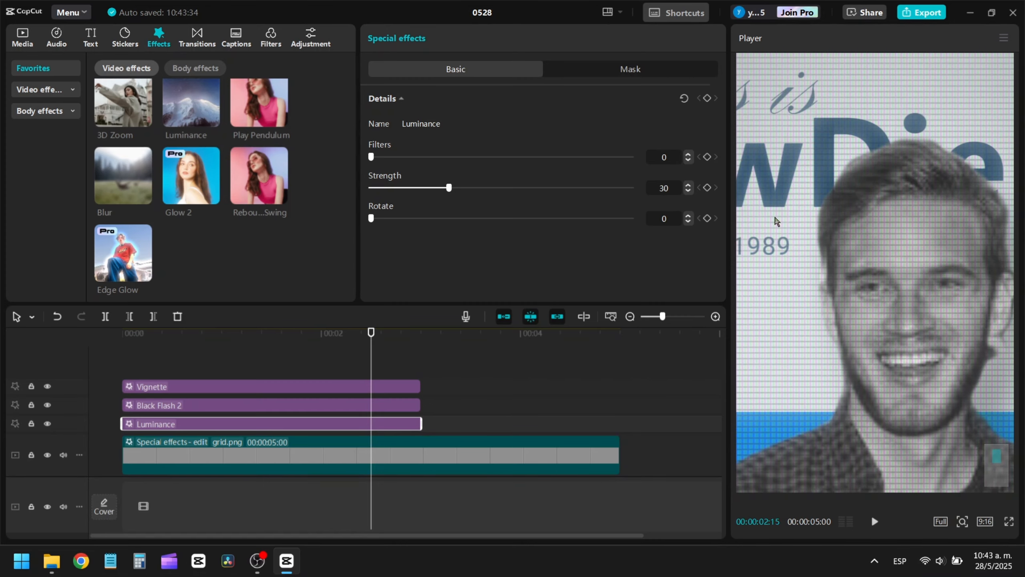
{"action": "key", "text": "Home"}
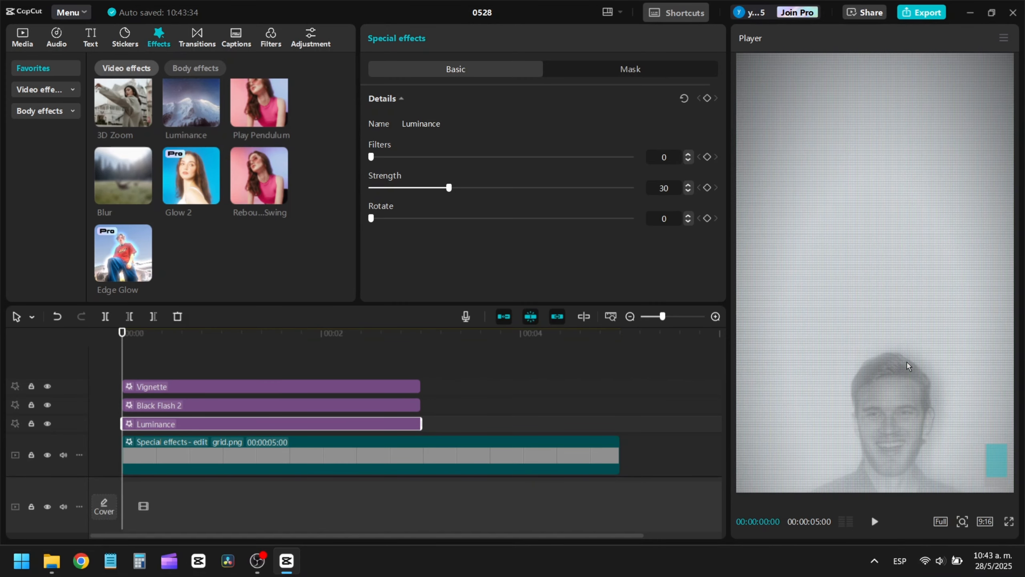
{"action": "left_click", "coordinate": [205, 361]}
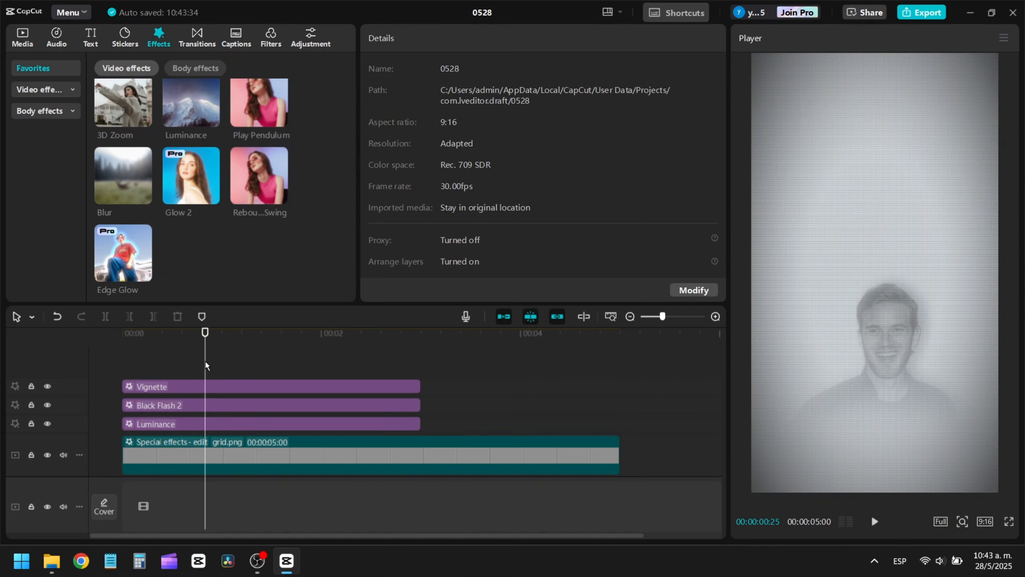
{"action": "key", "text": "space"}
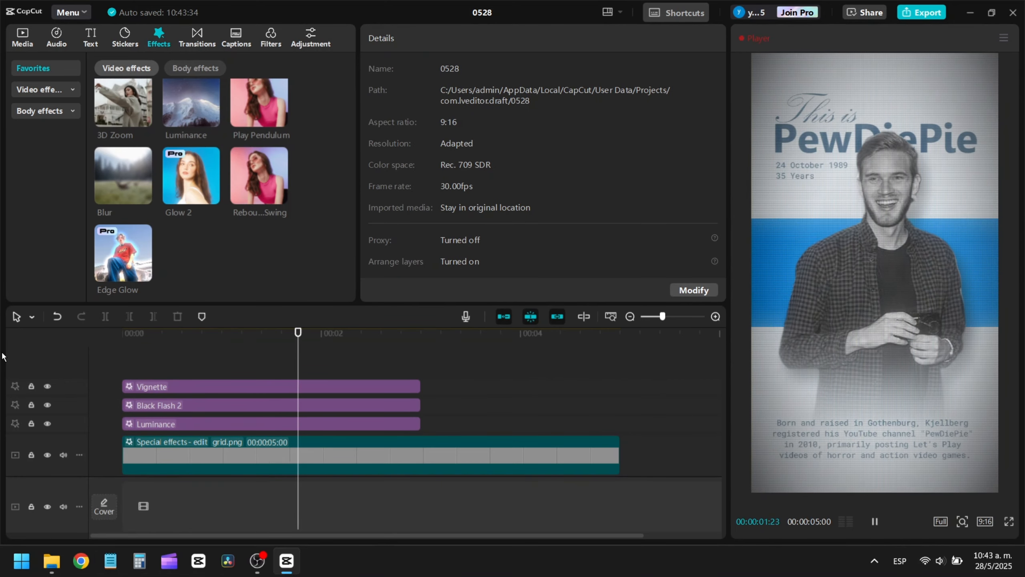
{"action": "key", "text": "space"}
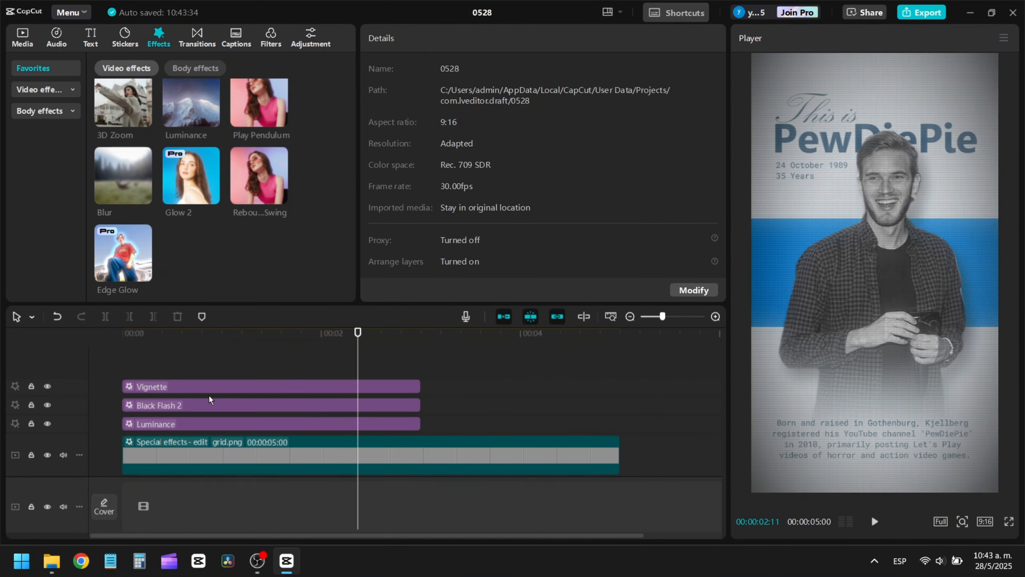
Step: Combine the four title and biography texts, Compound clip1 and both portrait clips into one compound clip, leaving out the blue band
{"action": "scroll", "coordinate": [210, 397], "scroll_direction": "down", "scroll_amount": 8}
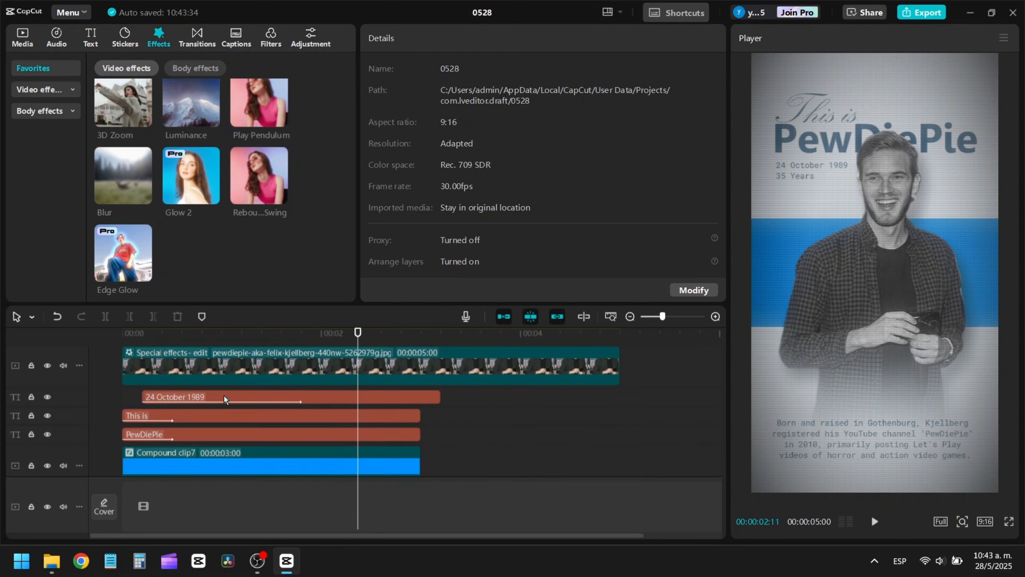
{"action": "scroll", "coordinate": [232, 393], "scroll_direction": "down", "scroll_amount": 5}
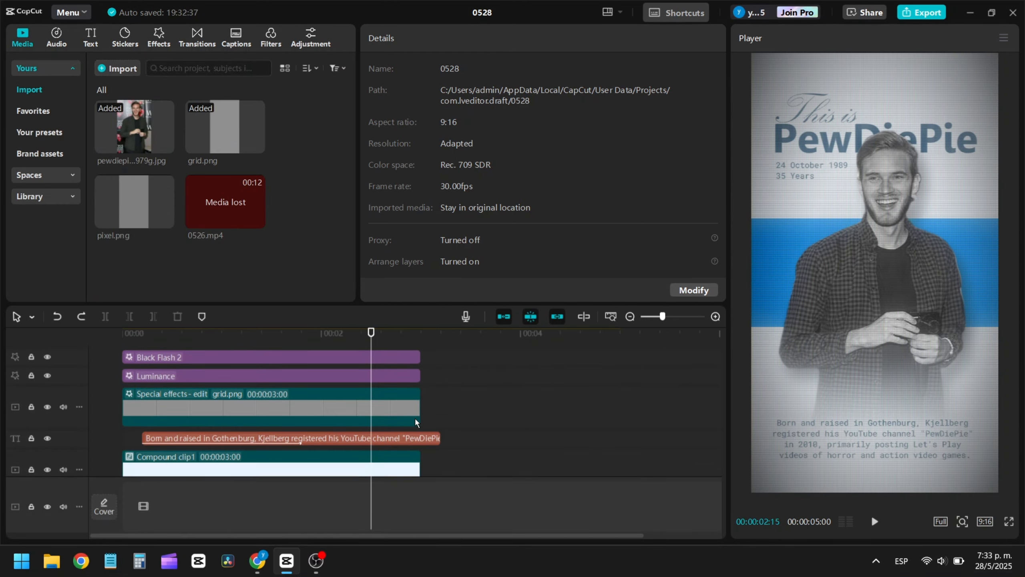
{"action": "scroll", "coordinate": [415, 419], "scroll_direction": "down", "scroll_amount": 1}
{"action": "left_click", "coordinate": [313, 422]}
{"action": "left_click", "coordinate": [310, 437], "text": "ctrl"}
{"action": "scroll", "coordinate": [309, 437], "scroll_direction": "down", "scroll_amount": 3}
{"action": "left_click", "coordinate": [307, 437], "text": "ctrl"}
{"action": "scroll", "coordinate": [312, 436], "scroll_direction": "down", "scroll_amount": 2}
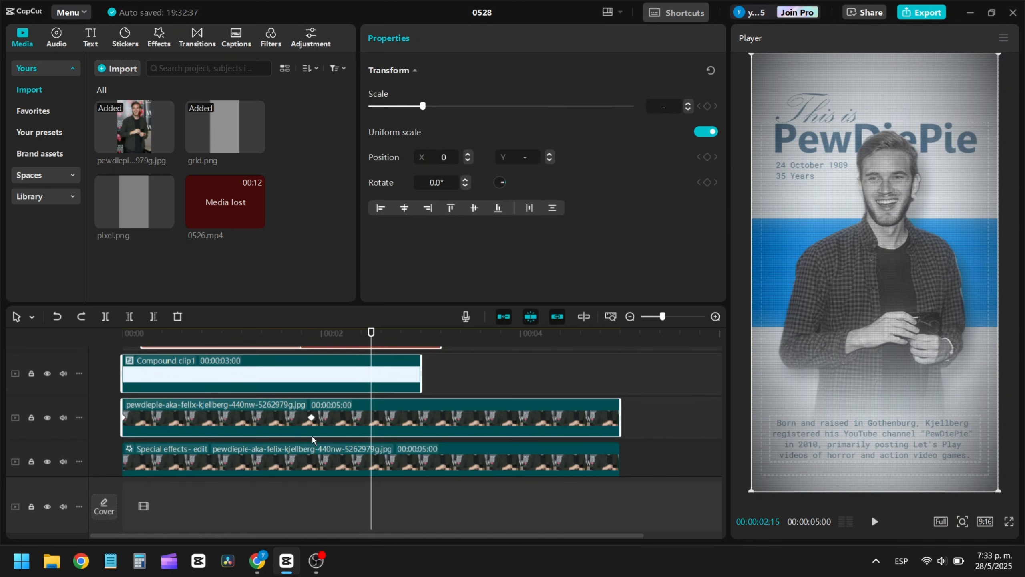
{"action": "scroll", "coordinate": [311, 435], "scroll_direction": "down", "scroll_amount": 4}
{"action": "left_click", "coordinate": [298, 455], "text": "ctrl"}
{"action": "scroll", "coordinate": [292, 432], "scroll_direction": "down", "scroll_amount": 3}
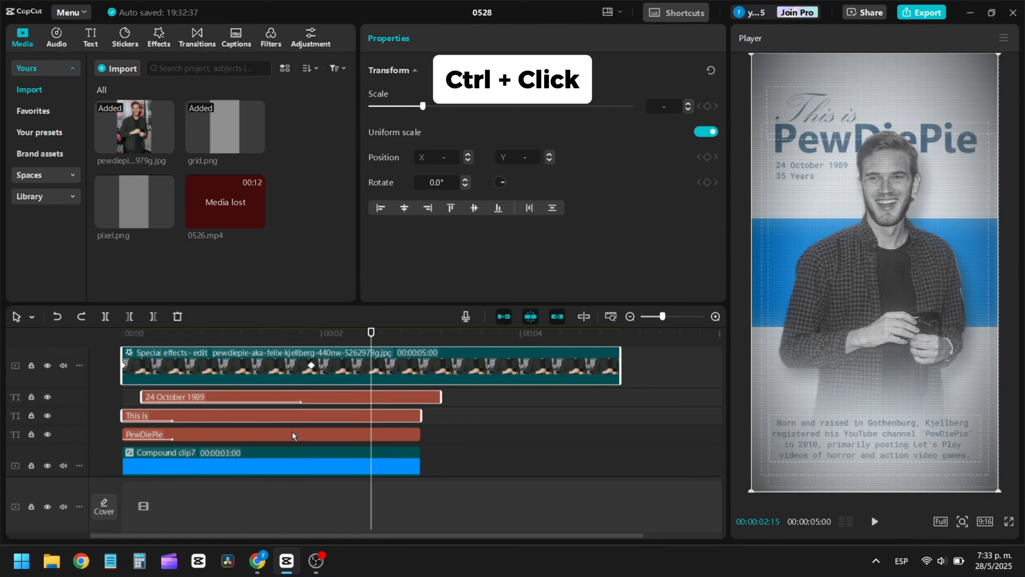
{"action": "left_click", "coordinate": [292, 431], "text": "ctrl"}
{"action": "scroll", "coordinate": [289, 434], "scroll_direction": "down", "scroll_amount": 2}
{"action": "left_click", "coordinate": [285, 436], "text": "ctrl"}
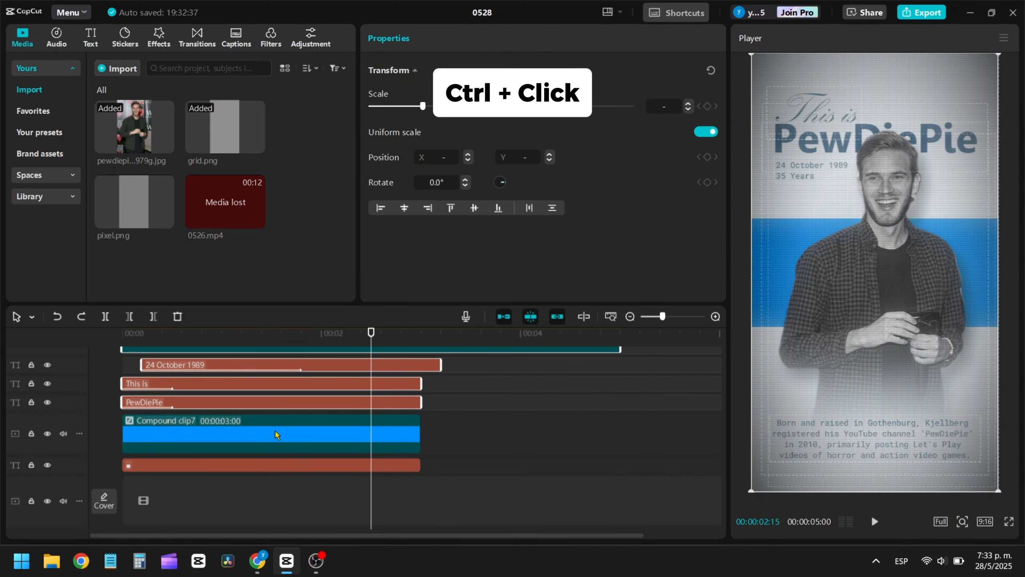
{"action": "scroll", "coordinate": [314, 428], "scroll_direction": "down", "scroll_amount": 2}
{"action": "key", "text": "alt+g"}
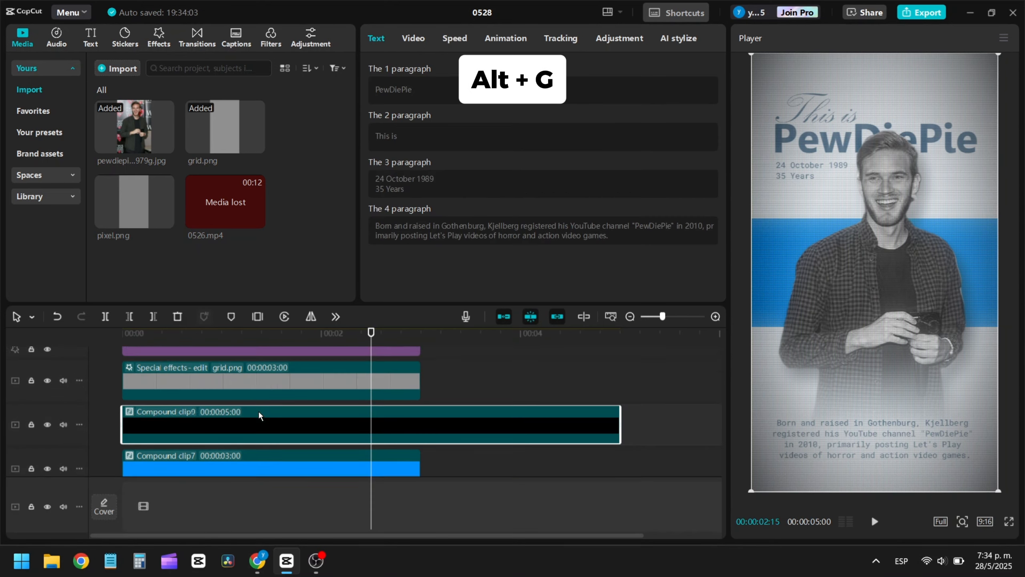
Step: Apply the Fade In entrance animation to the new compound clip with a duration of 0.6 s
{"action": "left_click_drag", "start_coordinate": [371, 332], "coordinate": [59, 334]}
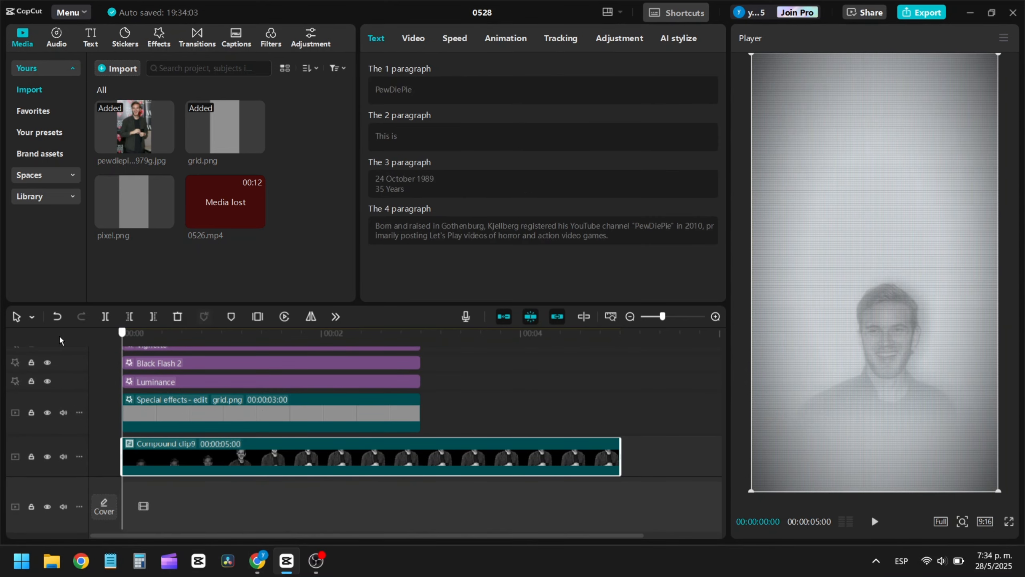
{"action": "left_click", "coordinate": [501, 42]}
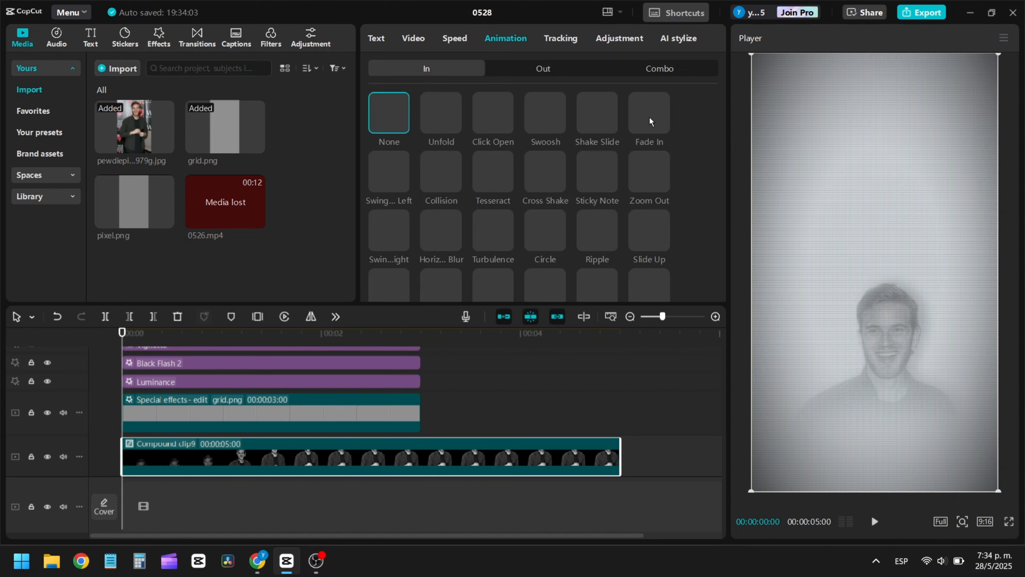
{"action": "left_click", "coordinate": [649, 116]}
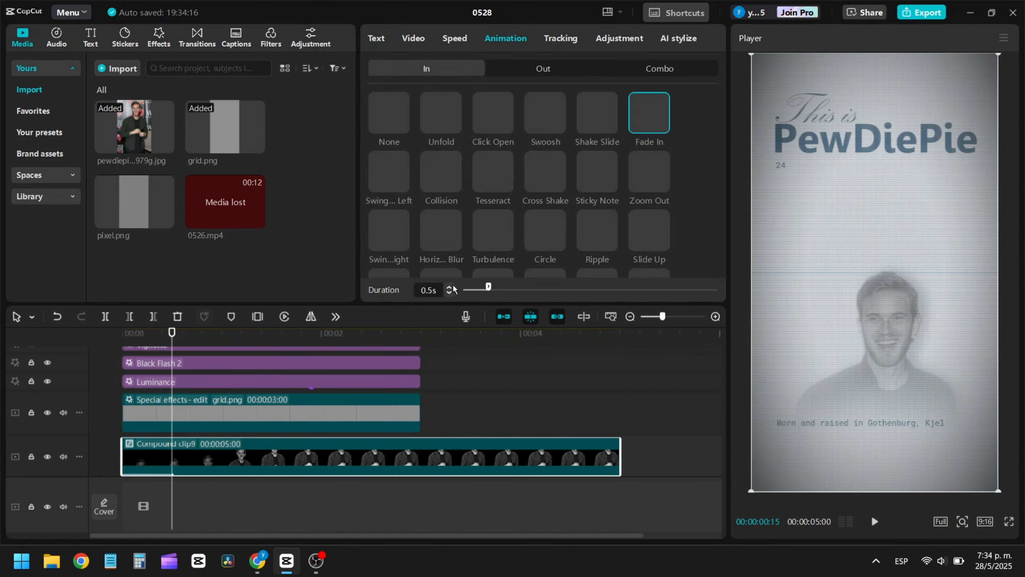
{"action": "left_click", "coordinate": [449, 287]}
{"action": "left_click", "coordinate": [449, 287]}
{"action": "left_click", "coordinate": [449, 288]}
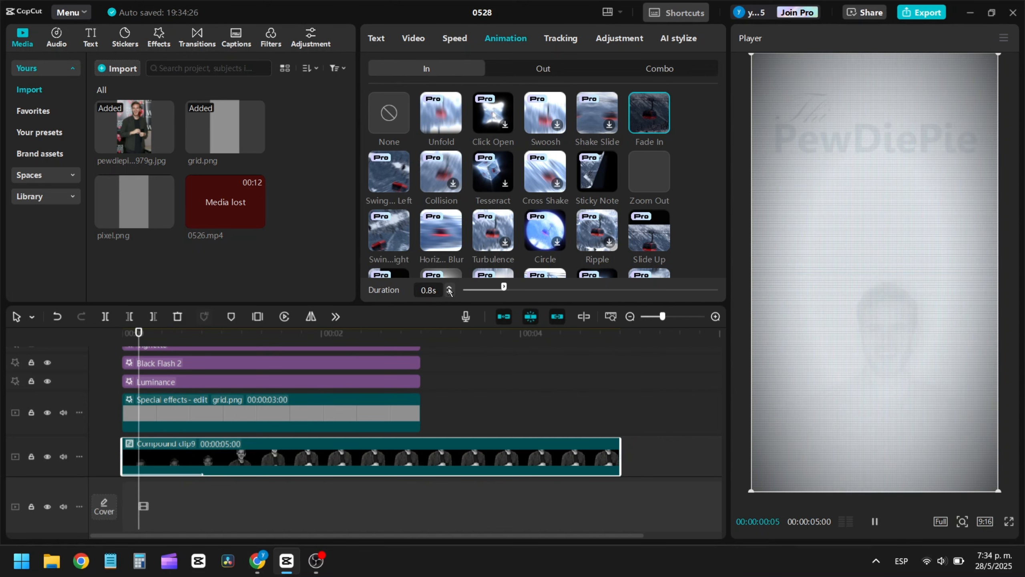
{"action": "left_click", "coordinate": [449, 294]}
{"action": "left_click", "coordinate": [449, 294]}
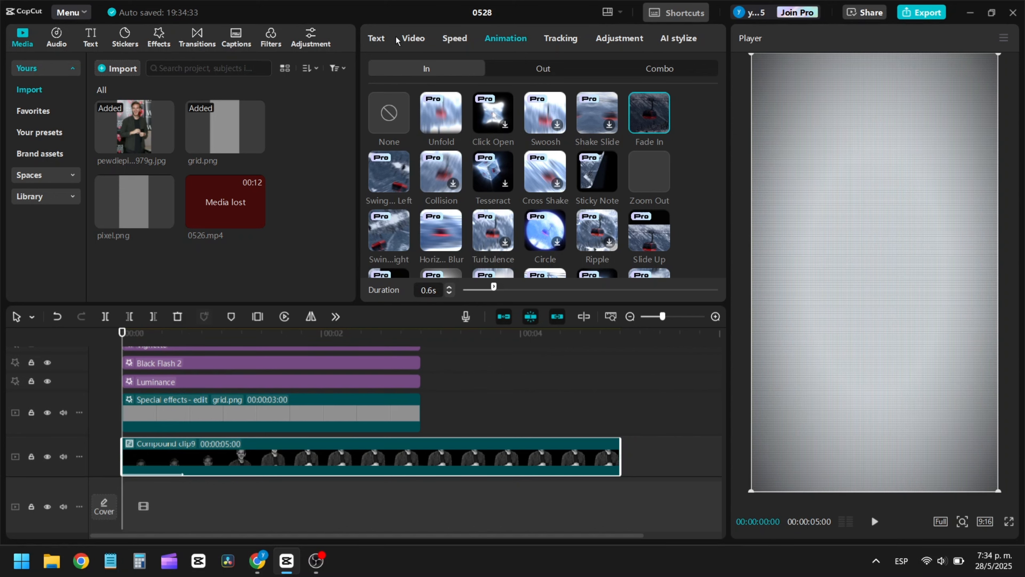
Step: Keyframe the compound clip's transform at 00:00:25 with 100% scale, enlarge the scale at the clip's start, and preview the zoom
{"action": "left_click", "coordinate": [409, 38]}
{"action": "left_click_drag", "start_coordinate": [121, 339], "coordinate": [205, 342]}
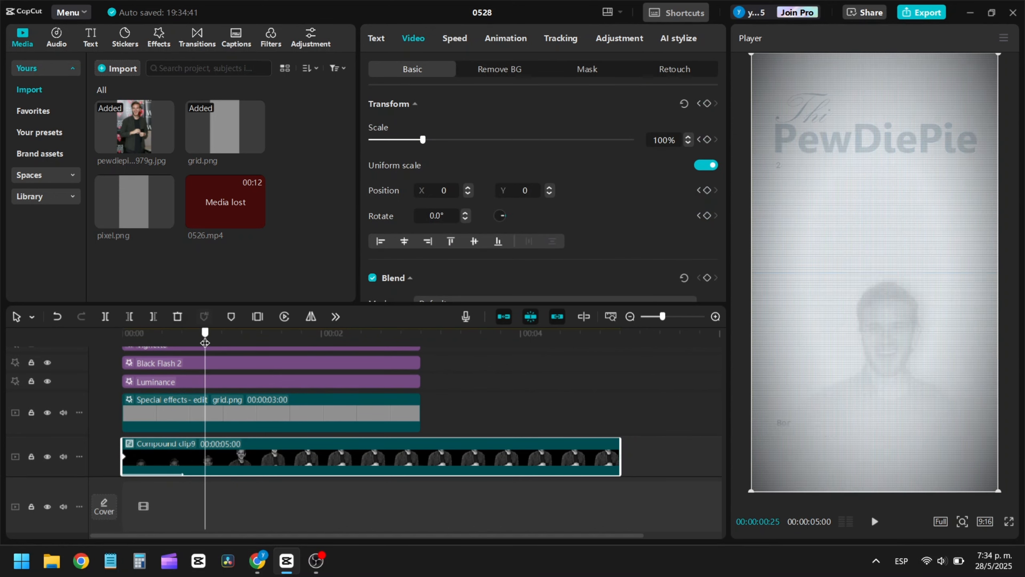
{"action": "left_click", "coordinate": [707, 103]}
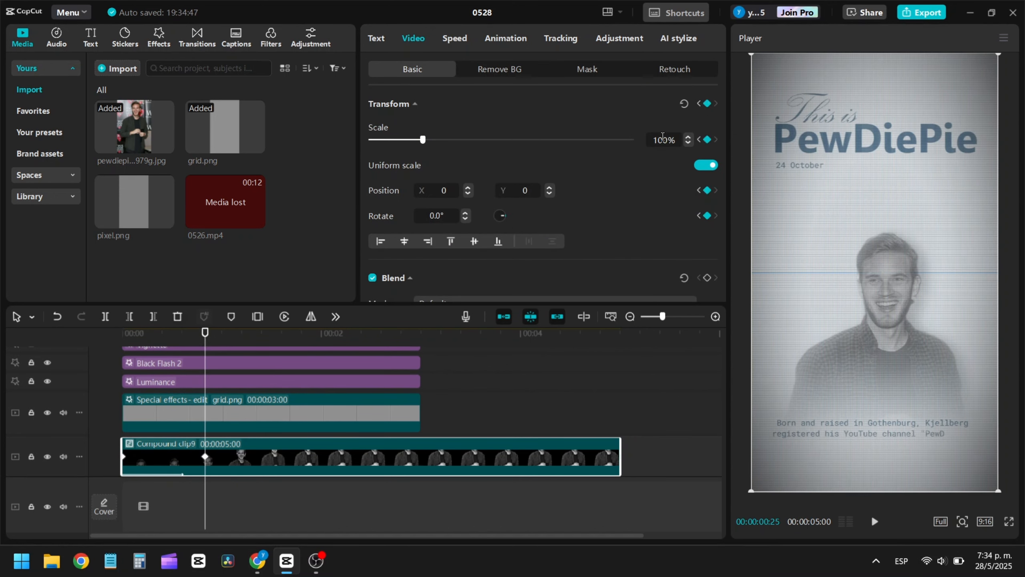
{"action": "left_click_drag", "start_coordinate": [204, 337], "coordinate": [122, 337]}
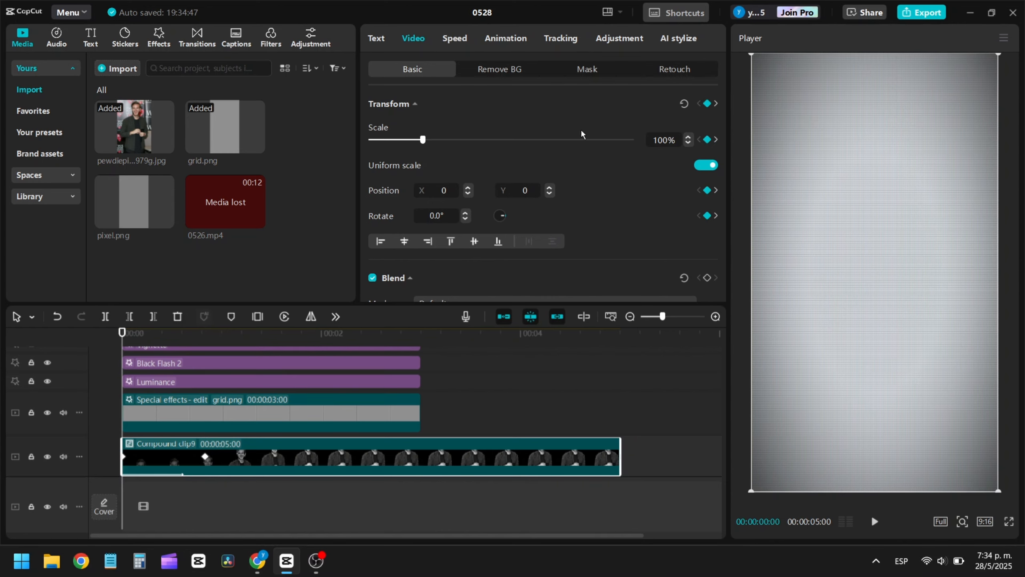
{"action": "left_click", "coordinate": [661, 140]}
{"action": "key", "text": "BackSpace"}
{"action": "type", "text": "1"}
{"action": "key", "text": "Return"}
{"action": "key", "text": "space"}
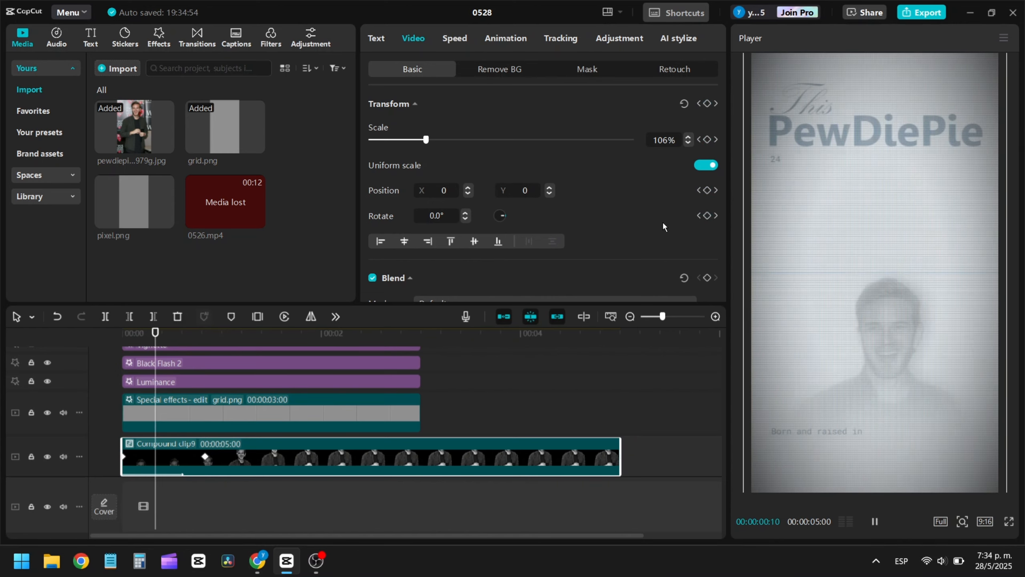
{"action": "key", "text": "space"}
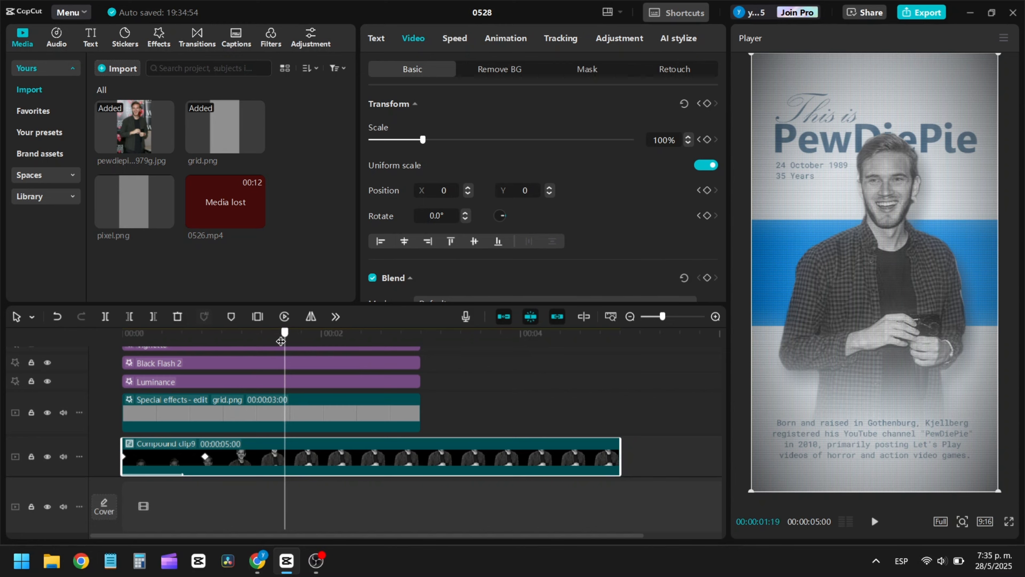
Step: Add transform keyframes to the compound clip at 00:00:26 and 00:02:29, set the last one's scale to 96%, and preview
{"action": "left_click_drag", "start_coordinate": [280, 341], "coordinate": [208, 399]}
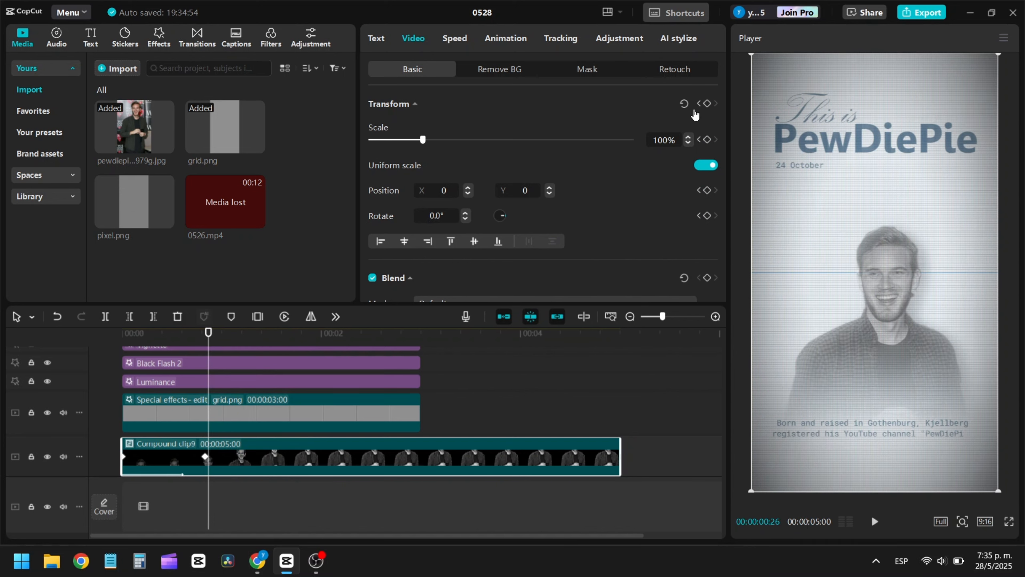
{"action": "left_click_drag", "start_coordinate": [206, 335], "coordinate": [421, 354]}
{"action": "key", "text": "Left"}
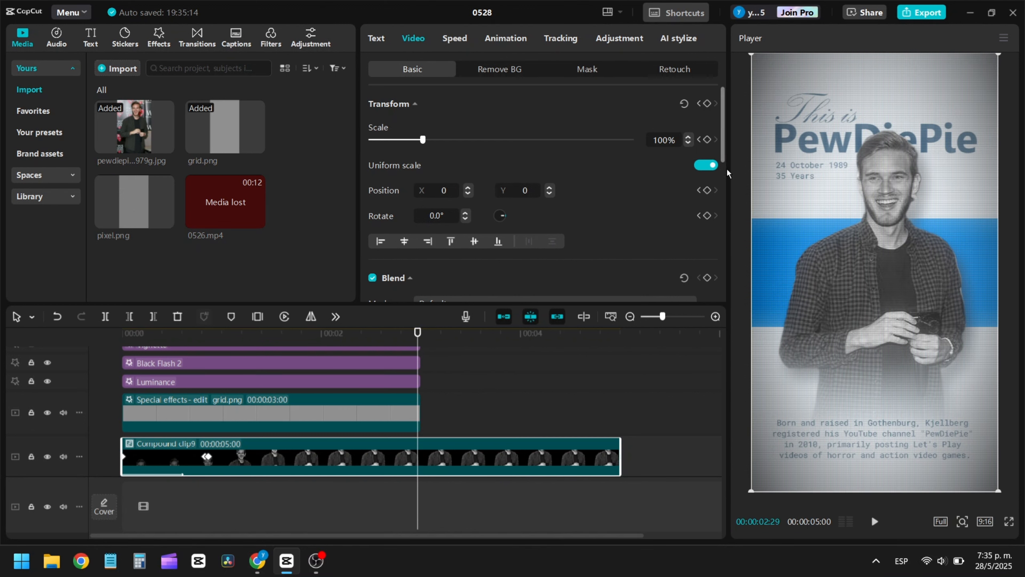
{"action": "left_click", "coordinate": [708, 104]}
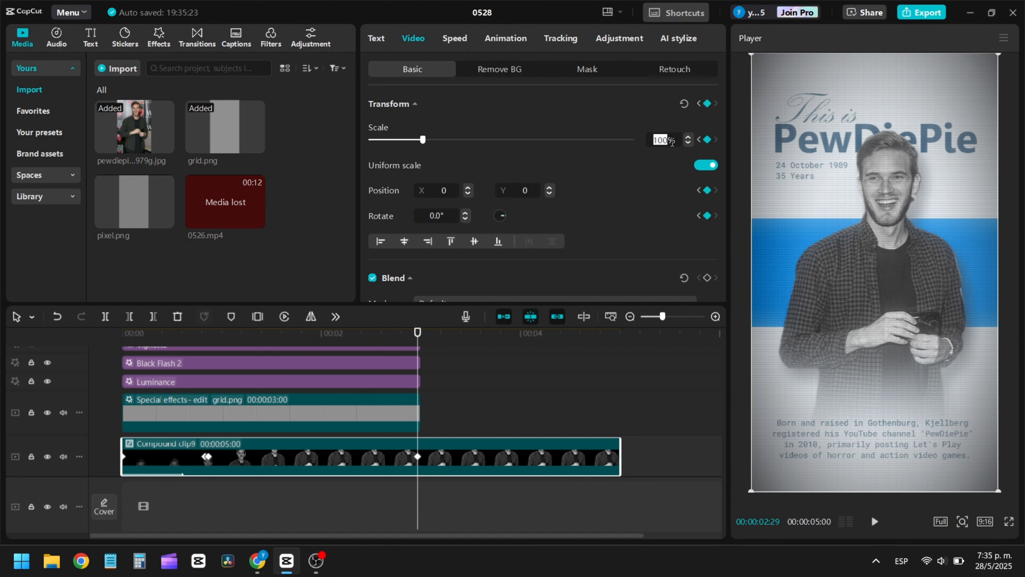
{"action": "key", "text": "Return"}
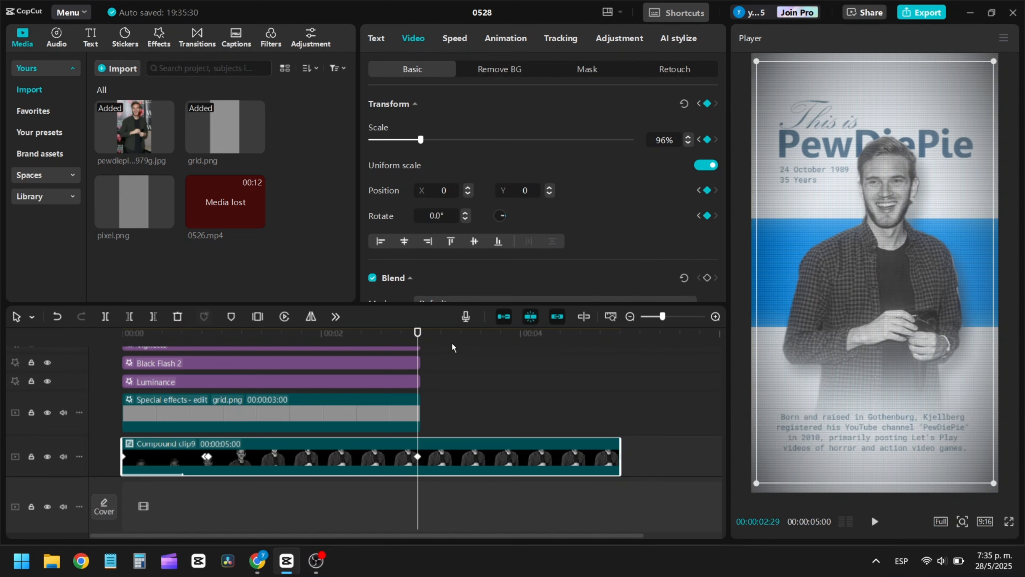
{"action": "key", "text": "Home"}
{"action": "key", "text": "space"}
{"action": "key", "text": "space"}
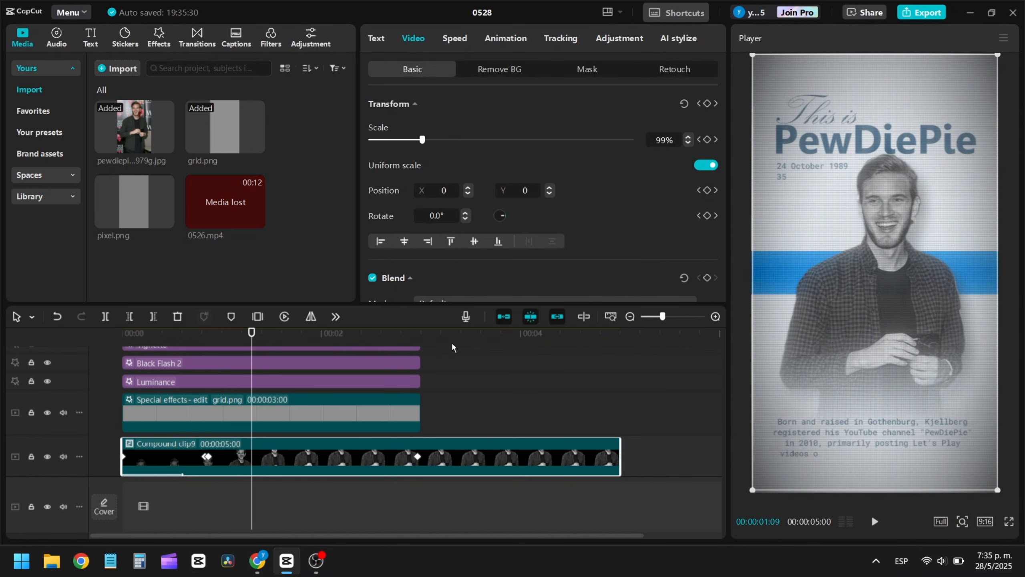
{"action": "key", "text": "space"}
{"action": "key", "text": "space"}
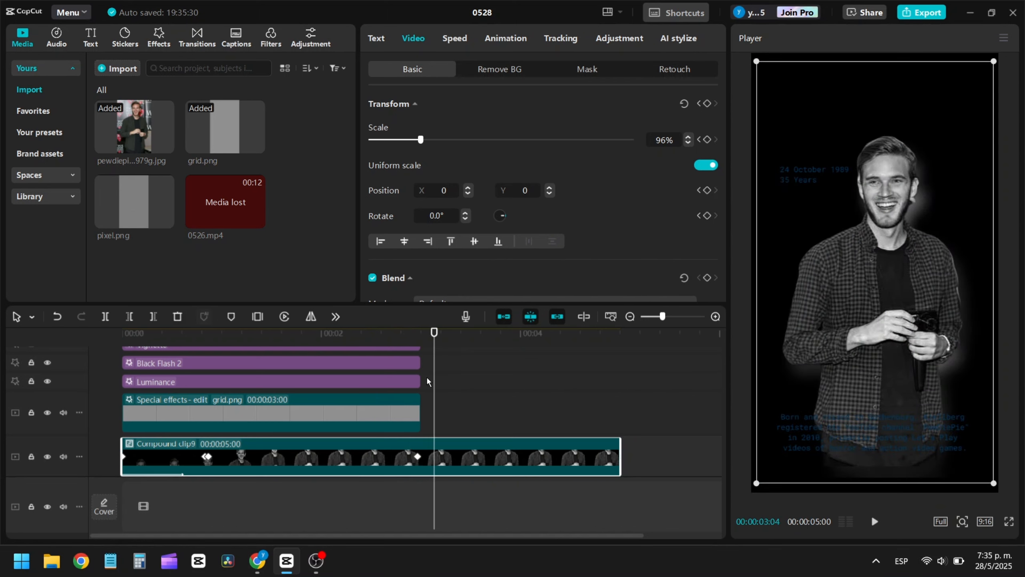
Step: Split the compound clip at 00:03:00, where the effect clips end, and delete the remainder
{"action": "left_click_drag", "start_coordinate": [433, 375], "coordinate": [420, 368]}
{"action": "key", "text": "ctrl+b"}
{"action": "key", "text": "Delete"}
{"action": "scroll", "coordinate": [458, 440], "scroll_direction": "down", "scroll_amount": 3}
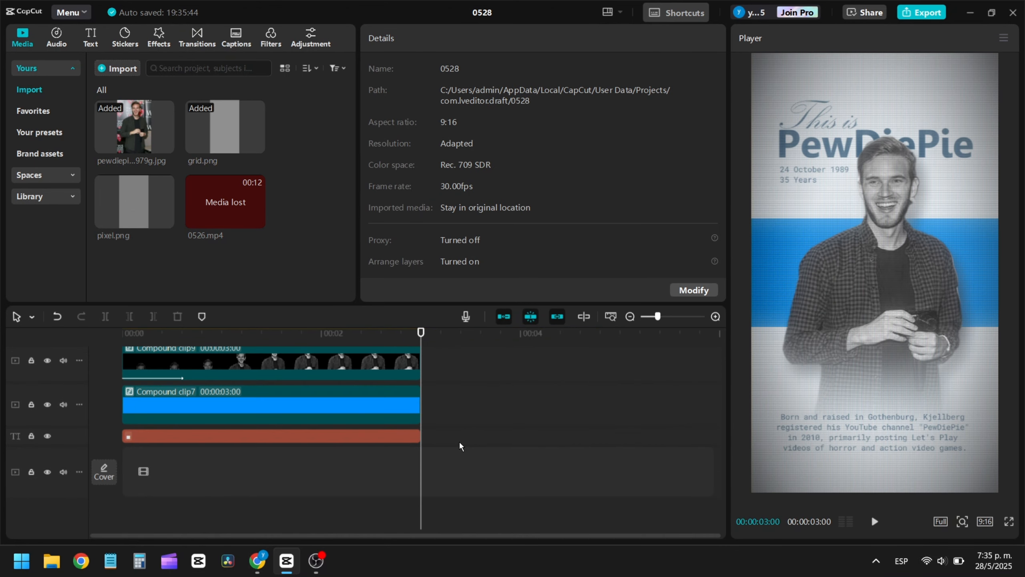
Step: Open the compound clip's keyframe graphs, apply the Cubic Ease preset to the opening scale transition, and preview it
{"action": "scroll", "coordinate": [459, 440], "scroll_direction": "up", "scroll_amount": 3}
{"action": "left_click_drag", "start_coordinate": [422, 342], "coordinate": [122, 341]}
{"action": "left_click", "coordinate": [198, 458]}
{"action": "left_click", "coordinate": [205, 457]}
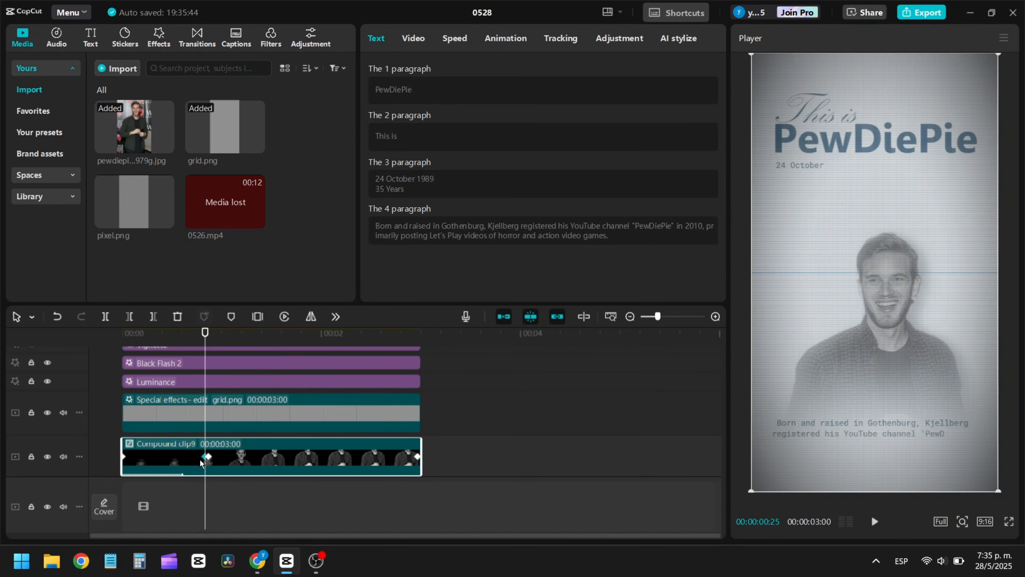
{"action": "key", "text": "alt+d"}
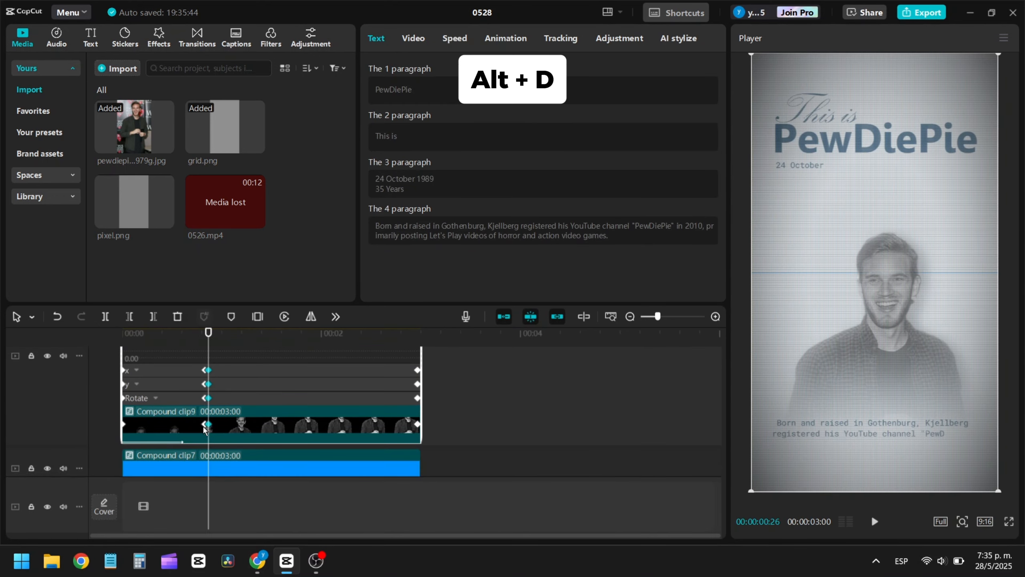
{"action": "scroll", "coordinate": [286, 410], "scroll_direction": "up", "scroll_amount": 2}
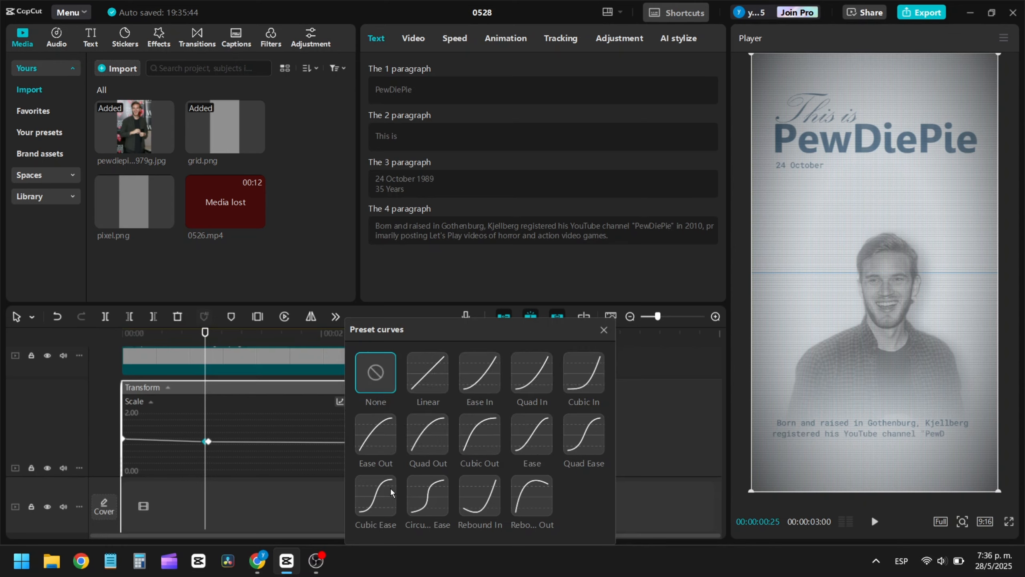
{"action": "left_click", "coordinate": [390, 490]}
{"action": "left_click_drag", "start_coordinate": [124, 455], "coordinate": [132, 457]}
{"action": "key", "text": "space"}
{"action": "key", "text": "space"}
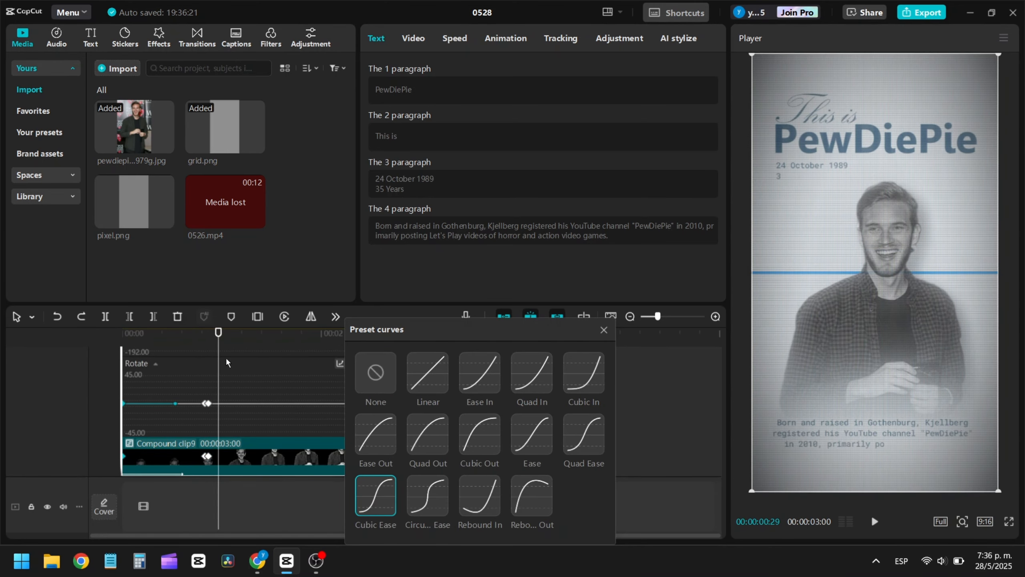
Step: Undo the last keyframe edit and shift the two middle transform keyframes later, placing the first of them at 00:00:29
{"action": "left_click_drag", "start_coordinate": [218, 332], "coordinate": [128, 332]}
{"action": "key", "text": "space"}
{"action": "key", "text": "space"}
{"action": "key", "text": "ctrl+z"}
{"action": "scroll", "coordinate": [196, 452], "scroll_direction": "up", "scroll_amount": 2}
{"action": "left_click_drag", "start_coordinate": [246, 456], "coordinate": [272, 455]}
{"action": "left_click_drag", "start_coordinate": [241, 456], "coordinate": [265, 455]}
{"action": "key", "text": "space"}
{"action": "scroll", "coordinate": [204, 461], "scroll_direction": "up", "scroll_amount": 1}
{"action": "key", "text": "space"}
Step: Try bending the scale curve's handle before the 00:00:29 keyframe, reapply Cubic Ease, and preview the zoom
{"action": "scroll", "coordinate": [226, 448], "scroll_direction": "up", "scroll_amount": 4}
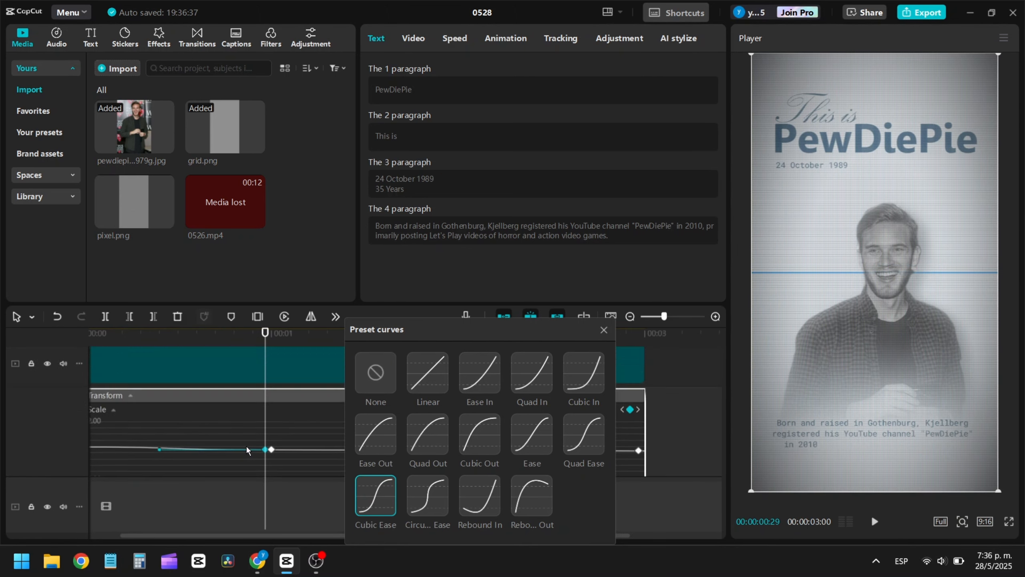
{"action": "scroll", "coordinate": [194, 440], "scroll_direction": "down", "scroll_amount": 2}
{"action": "left_click_drag", "start_coordinate": [168, 401], "coordinate": [207, 402]}
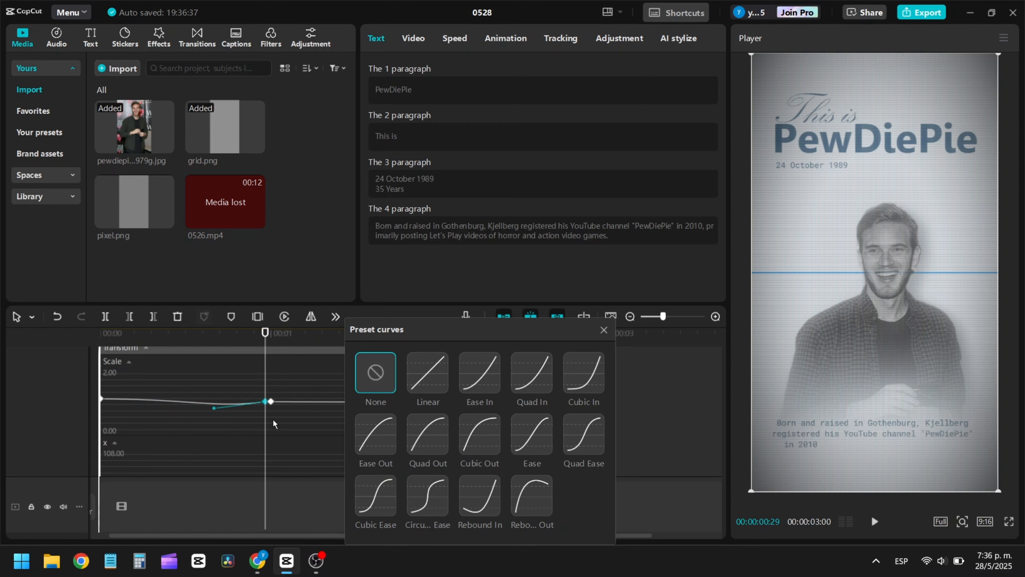
{"action": "scroll", "coordinate": [272, 418], "scroll_direction": "down", "scroll_amount": 1}
{"action": "left_click", "coordinate": [375, 490]}
{"action": "key", "text": "space"}
{"action": "scroll", "coordinate": [151, 372], "scroll_direction": "up", "scroll_amount": 1}
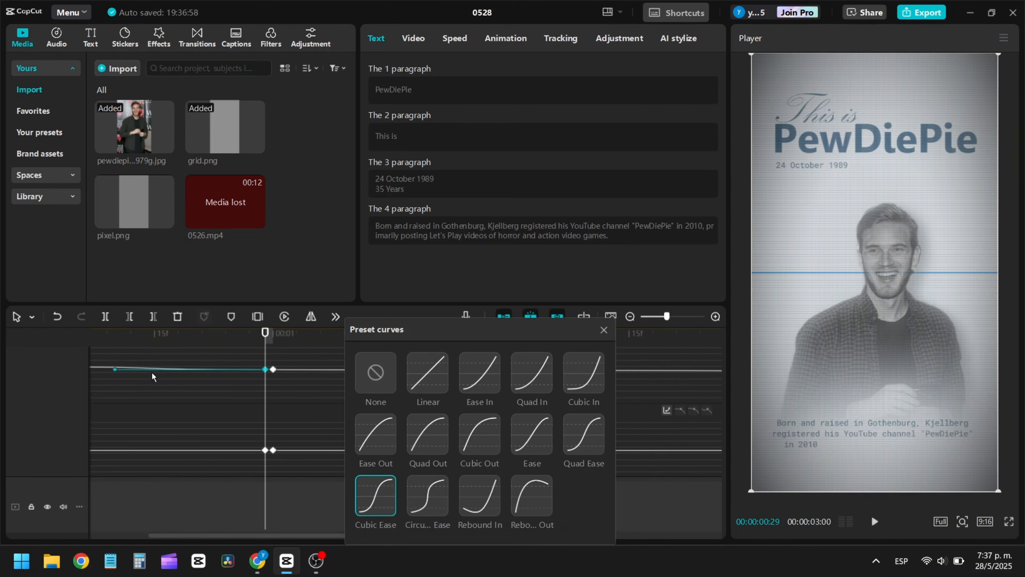
{"action": "scroll", "coordinate": [205, 372], "scroll_direction": "down", "scroll_amount": 2}
{"action": "left_click", "coordinate": [101, 337]}
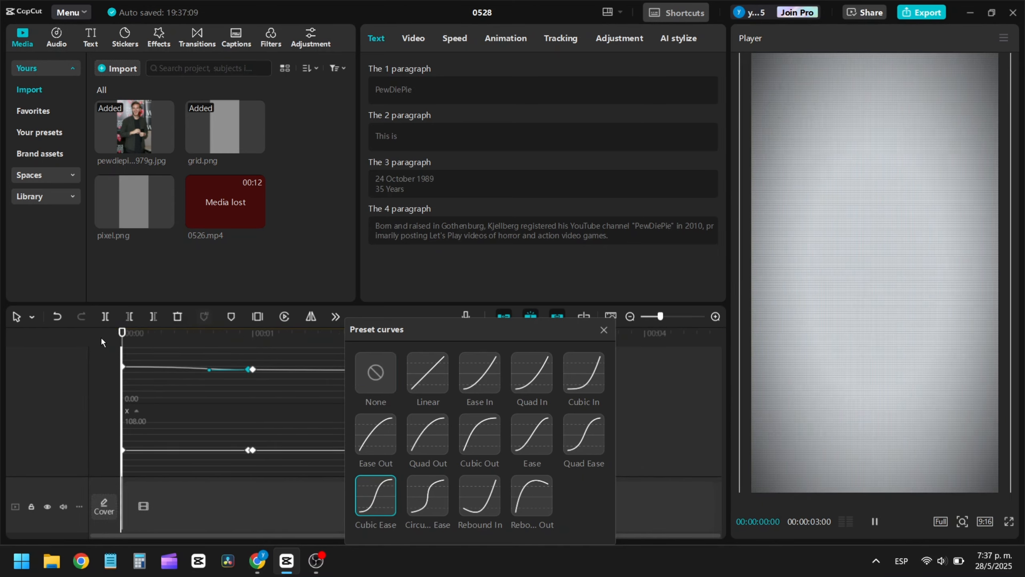
{"action": "key", "text": "space"}
{"action": "left_click", "coordinate": [193, 347]}
{"action": "key", "text": "space"}
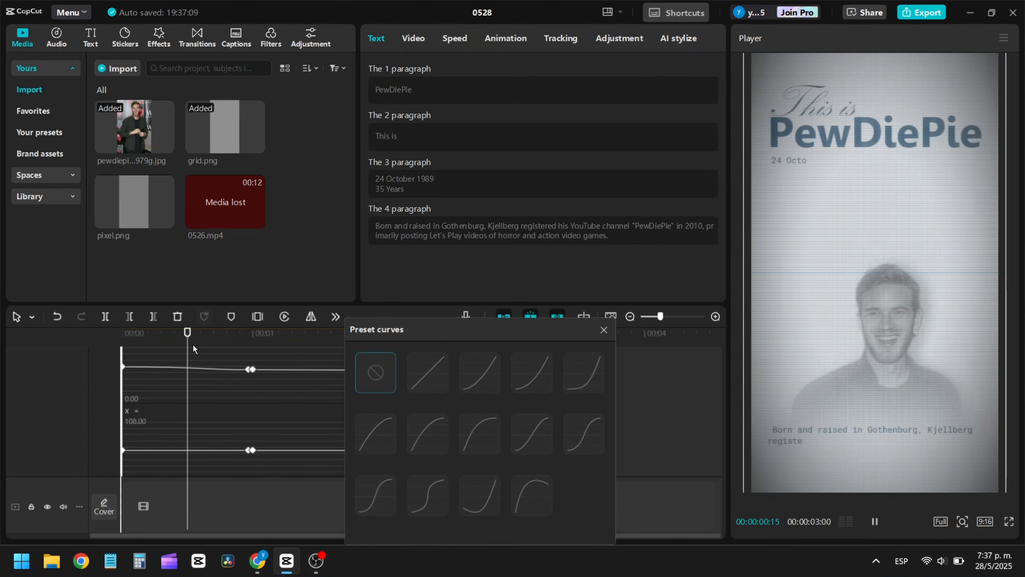
{"action": "key", "text": "space"}
Step: Try adjusting the scale curve's handle at the 00:00:29 keyframe by hand, preview it, and undo the adjustment
{"action": "left_click", "coordinate": [249, 369]}
{"action": "scroll", "coordinate": [218, 371], "scroll_direction": "up", "scroll_amount": 2}
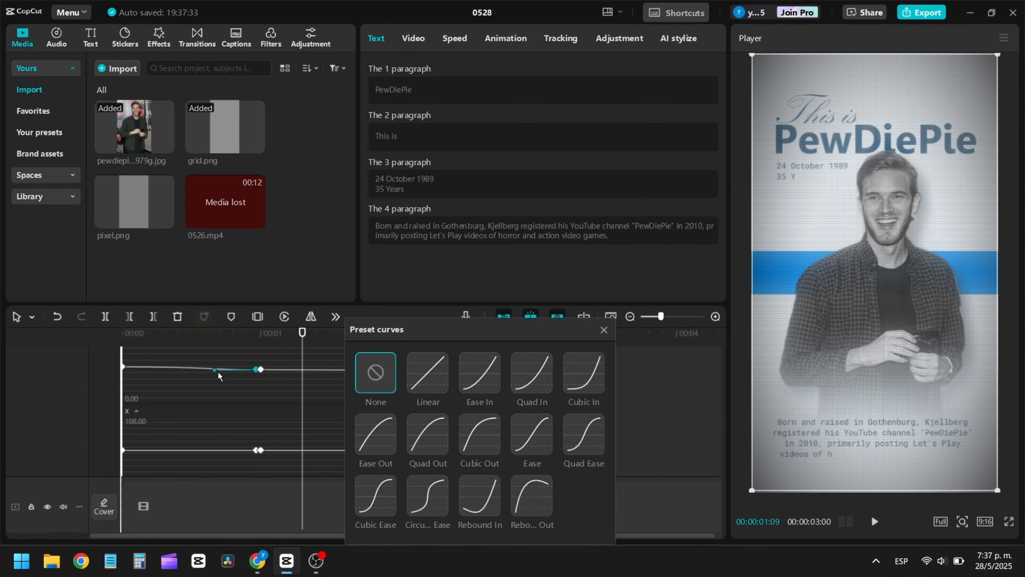
{"action": "key", "text": "space"}
{"action": "key", "text": "ctrl+z"}
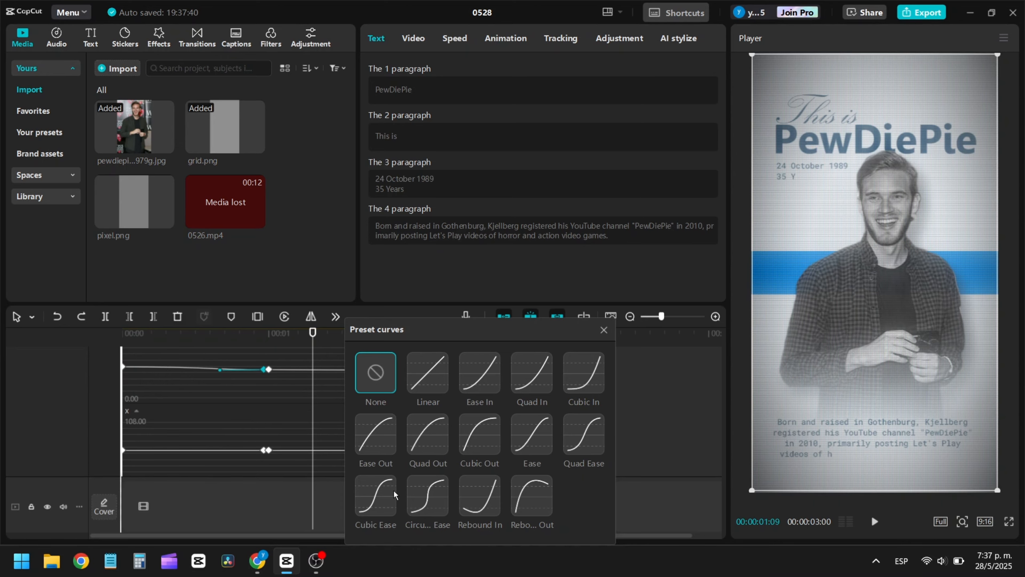
Step: Try the Circular Ease preset with a shortened handle on the opening scale transition, preview it, and undo the handle change
{"action": "left_click", "coordinate": [436, 508]}
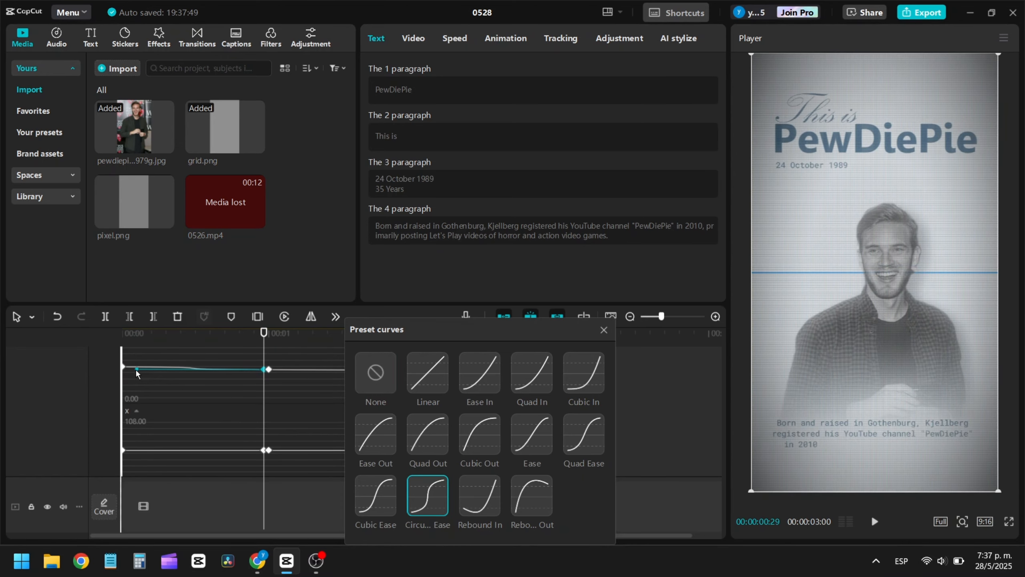
{"action": "left_click_drag", "start_coordinate": [236, 371], "coordinate": [16, 343]}
{"action": "scroll", "coordinate": [217, 370], "scroll_direction": "up", "scroll_amount": 1}
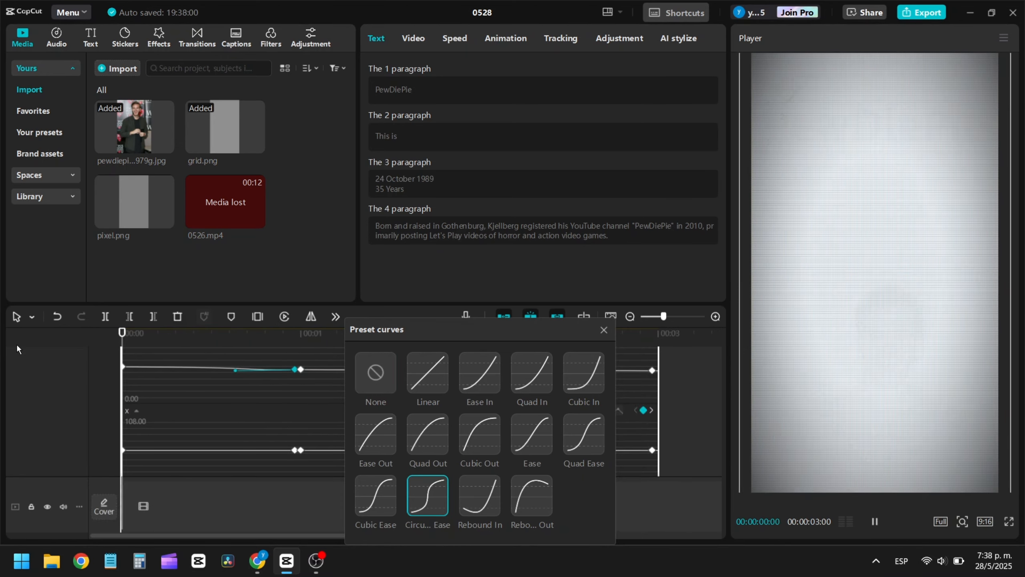
{"action": "key", "text": "space"}
{"action": "left_click", "coordinate": [171, 341]}
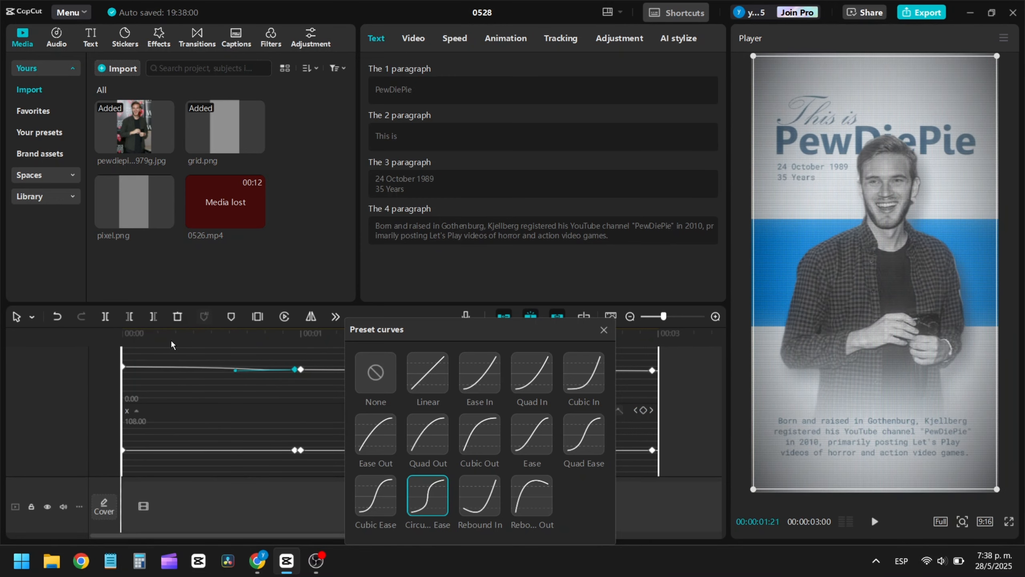
{"action": "key", "text": "ctrl+z"}
Step: Compare the Cubic Ease, Cubic In, Cubic Out and Circular Ease presets on the opening scale transition
{"action": "left_click", "coordinate": [190, 367]}
{"action": "left_click_drag", "start_coordinate": [240, 369], "coordinate": [315, 359]}
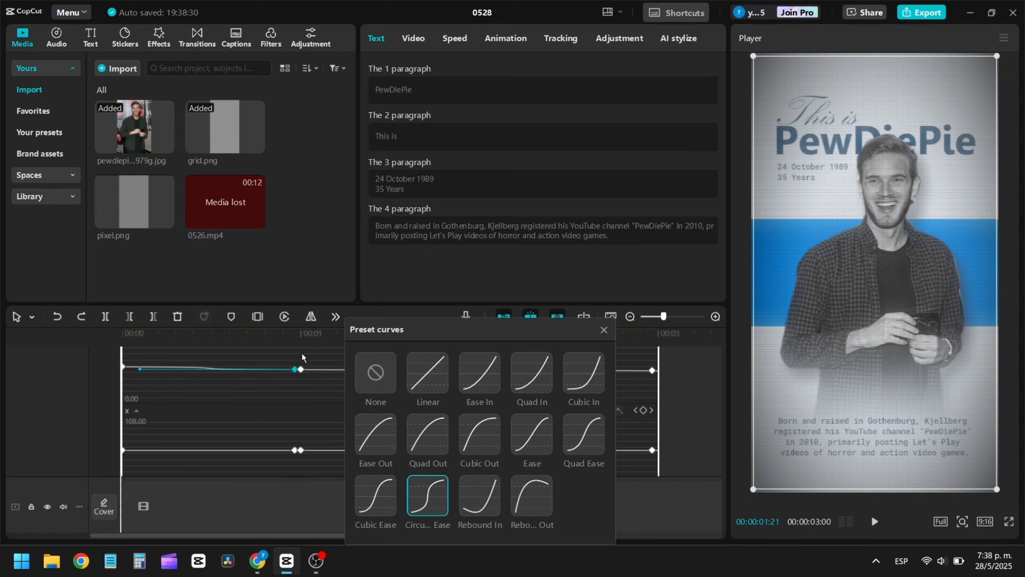
{"action": "left_click", "coordinate": [169, 374]}
{"action": "left_click", "coordinate": [296, 369]}
{"action": "left_click", "coordinate": [375, 494]}
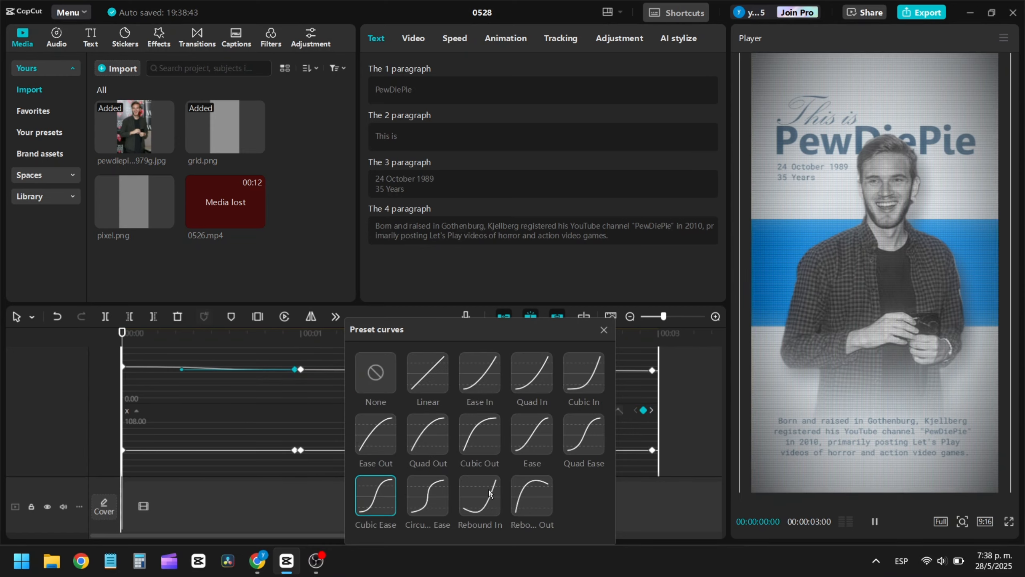
{"action": "left_click", "coordinate": [578, 386]}
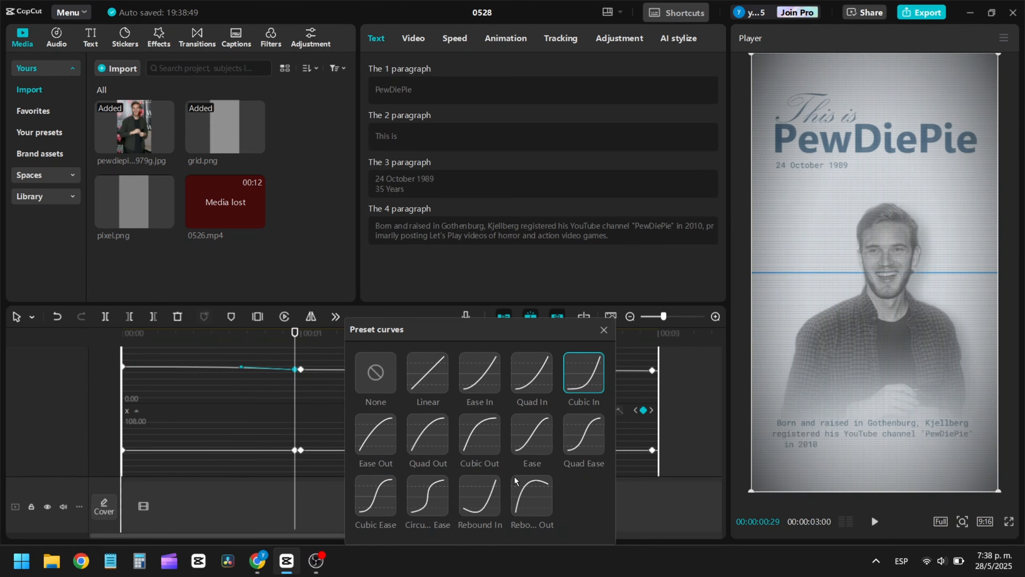
{"action": "left_click", "coordinate": [490, 436]}
{"action": "left_click", "coordinate": [437, 498]}
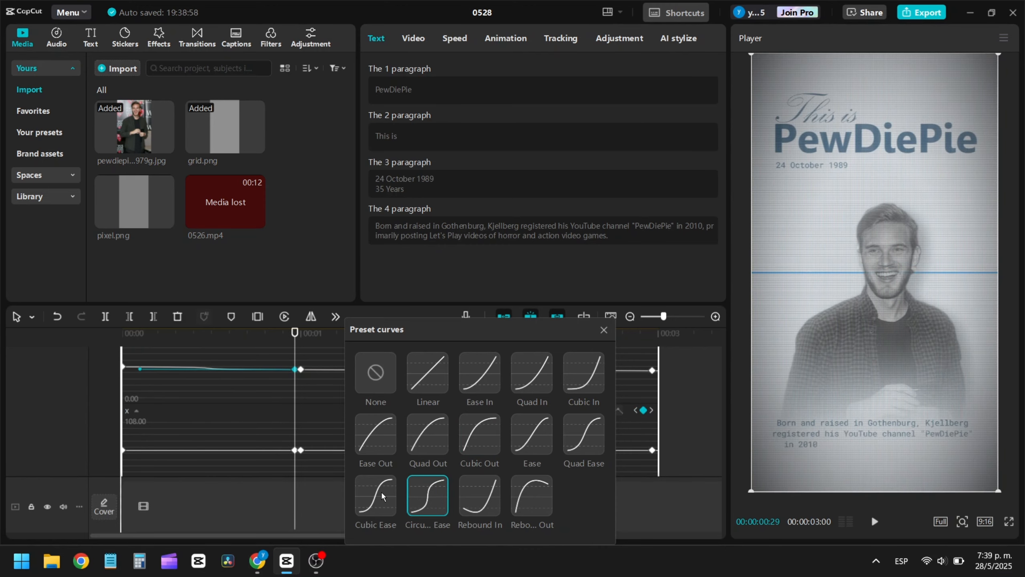
Step: Apply Cubic Ease to the opening scale transition, level its handle before the 00:00:29 keyframe, and preview the result
{"action": "left_click", "coordinate": [382, 493]}
{"action": "scroll", "coordinate": [205, 370], "scroll_direction": "up", "scroll_amount": 1}
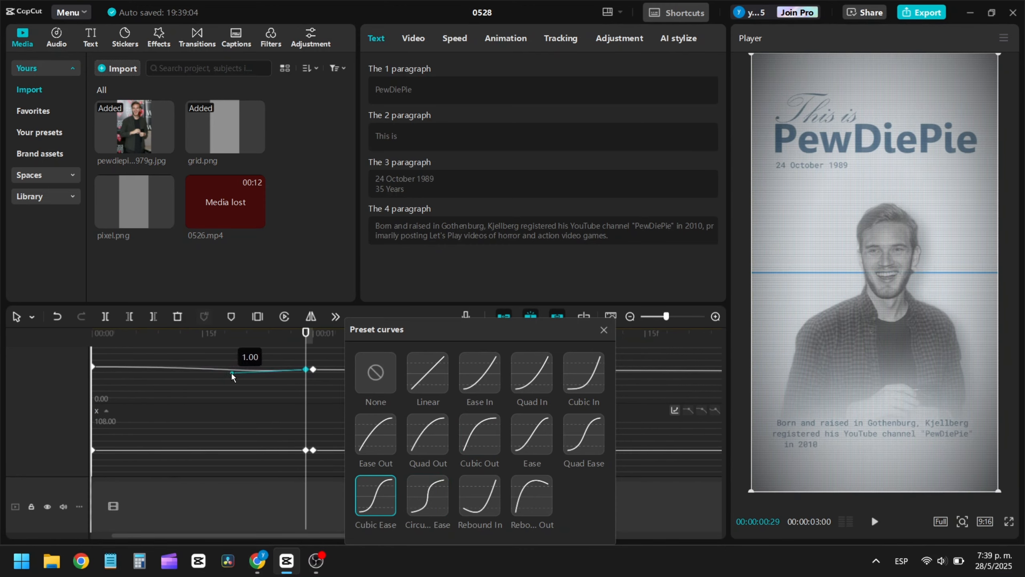
{"action": "left_click_drag", "start_coordinate": [232, 374], "coordinate": [231, 370]}
{"action": "left_click_drag", "start_coordinate": [158, 341], "coordinate": [64, 341]}
{"action": "key", "text": "space"}
{"action": "key", "text": "space"}
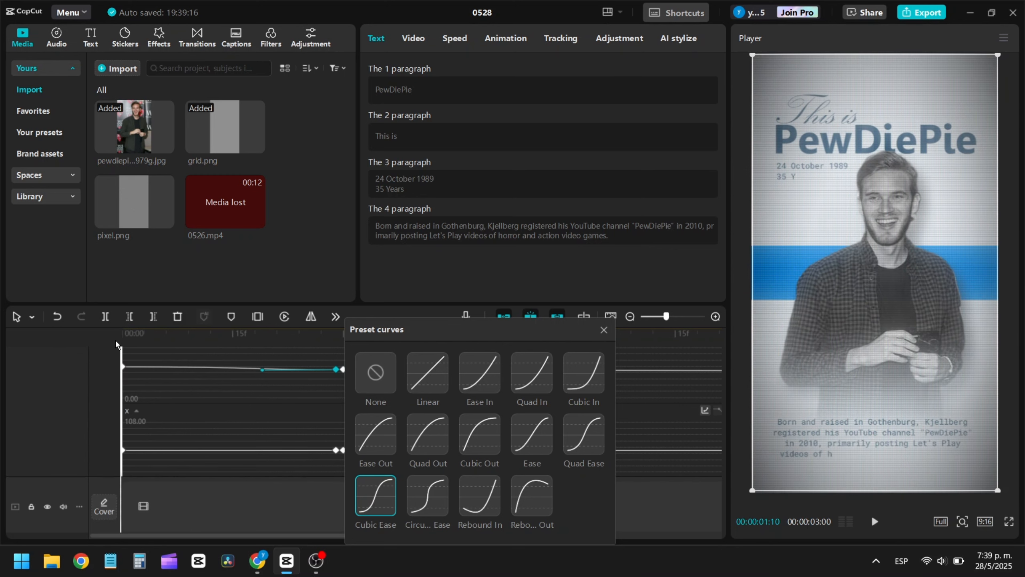
Step: Close the preset curves and collapse the compound clip's keyframe graphs
{"action": "left_click", "coordinate": [603, 330]}
{"action": "scroll", "coordinate": [479, 431], "scroll_direction": "down", "scroll_amount": 3}
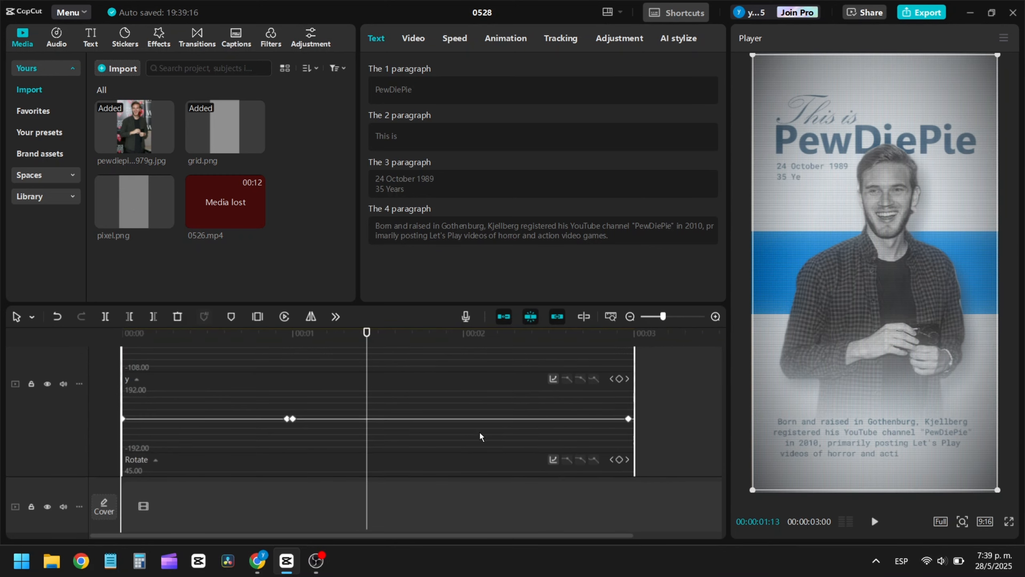
{"action": "key", "text": "alt+k"}
{"action": "scroll", "coordinate": [487, 436], "scroll_direction": "down", "scroll_amount": 2}
Step: Export the video as 0528(1) with the frame rate set to 24fps
{"action": "left_click", "coordinate": [922, 13]}
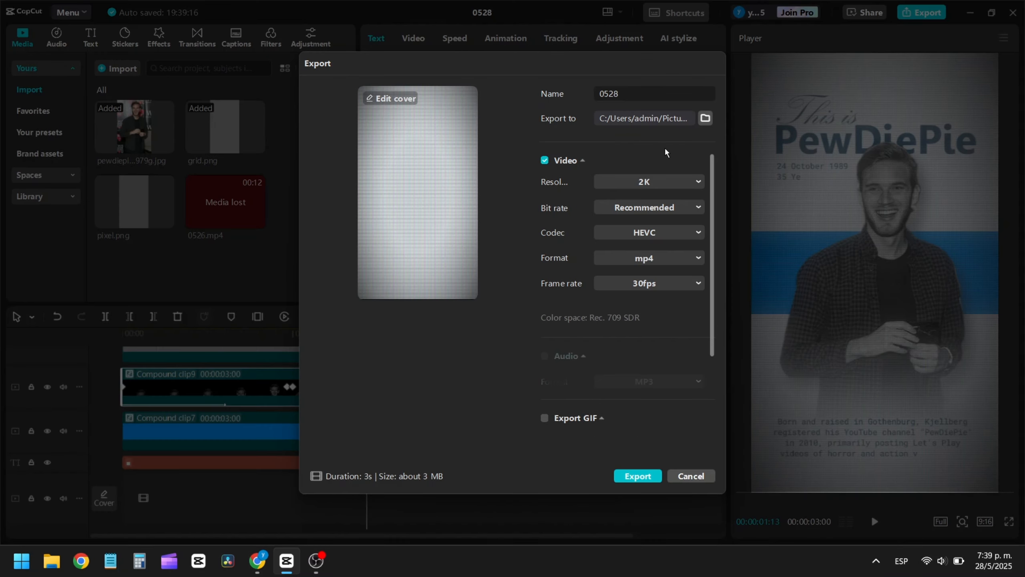
{"action": "type", "text": "(1"}
{"action": "left_click", "coordinate": [635, 284]}
{"action": "left_click", "coordinate": [629, 302]}
{"action": "left_click", "coordinate": [627, 477]}
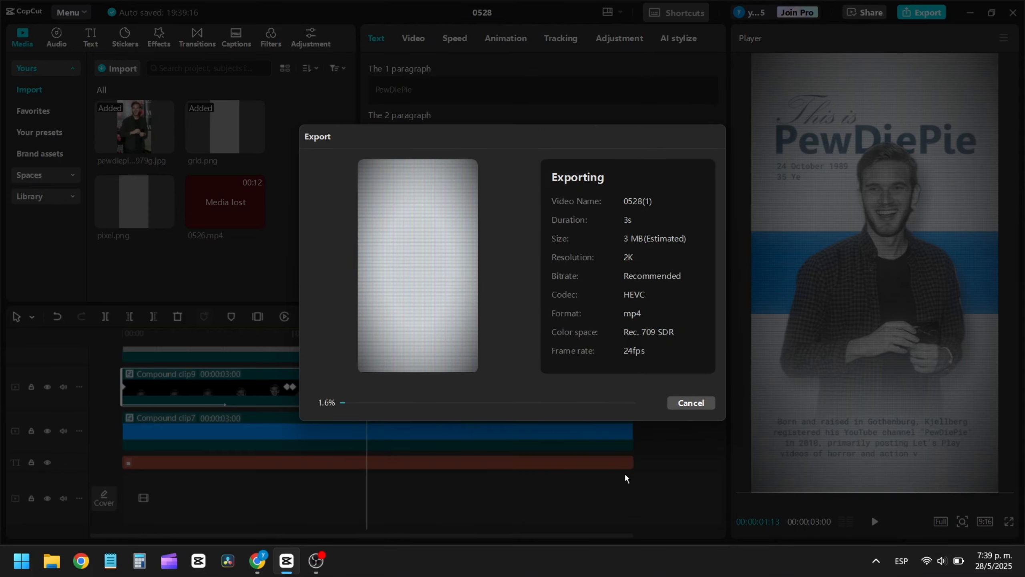